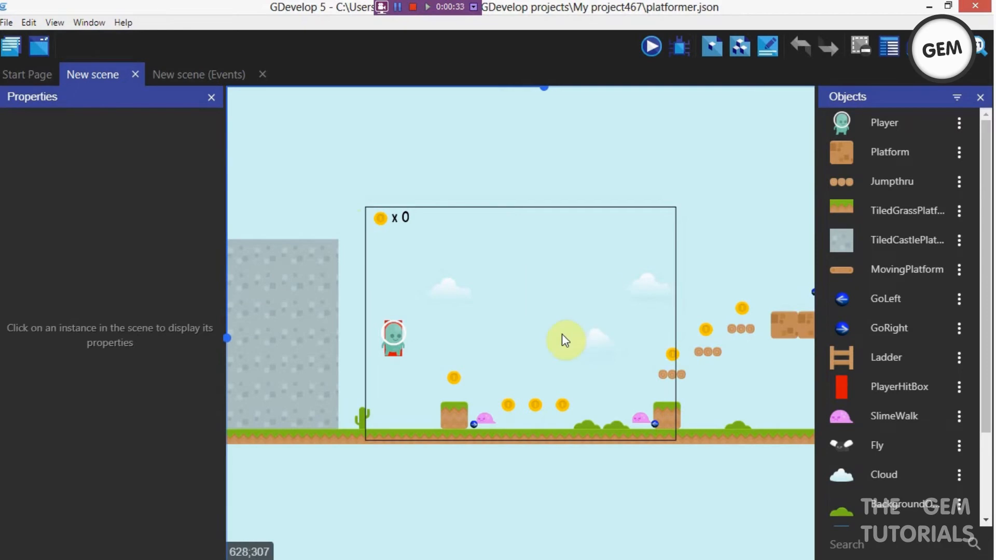
Step: Examine the platformer level layout around the game window and the Player instance
scroll(534, 316, down, 5)
scroll(533, 317, up, 6)
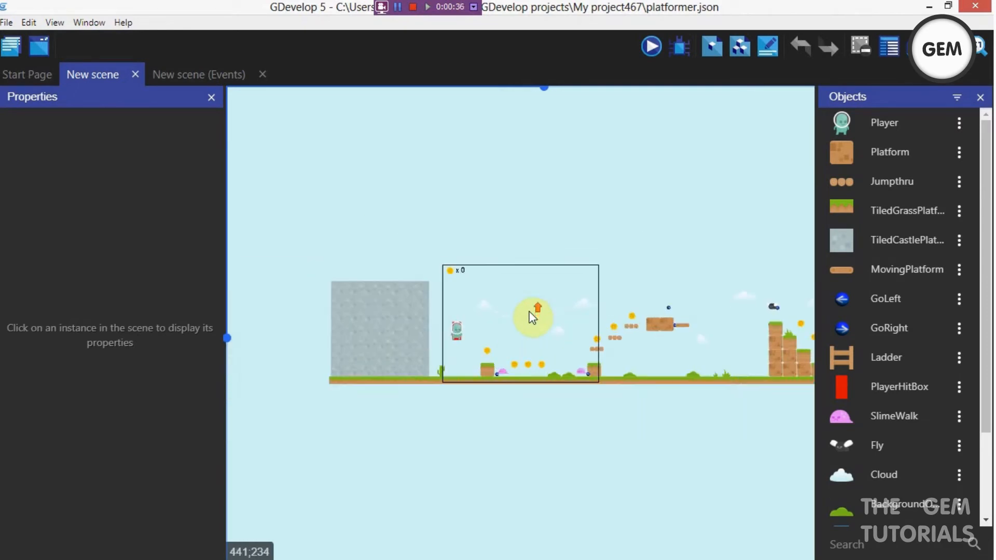
scroll(529, 317, up, 5)
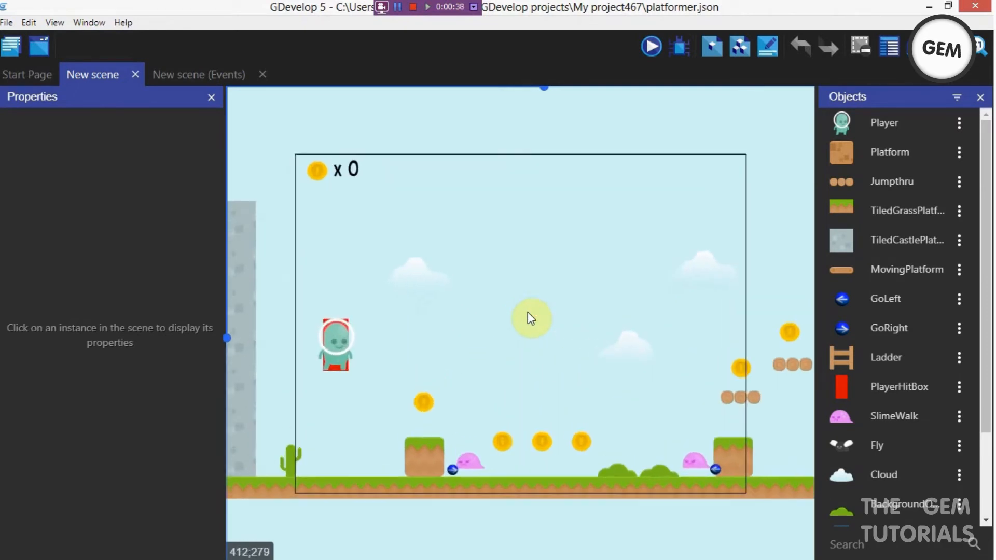
scroll(528, 313, up, 1)
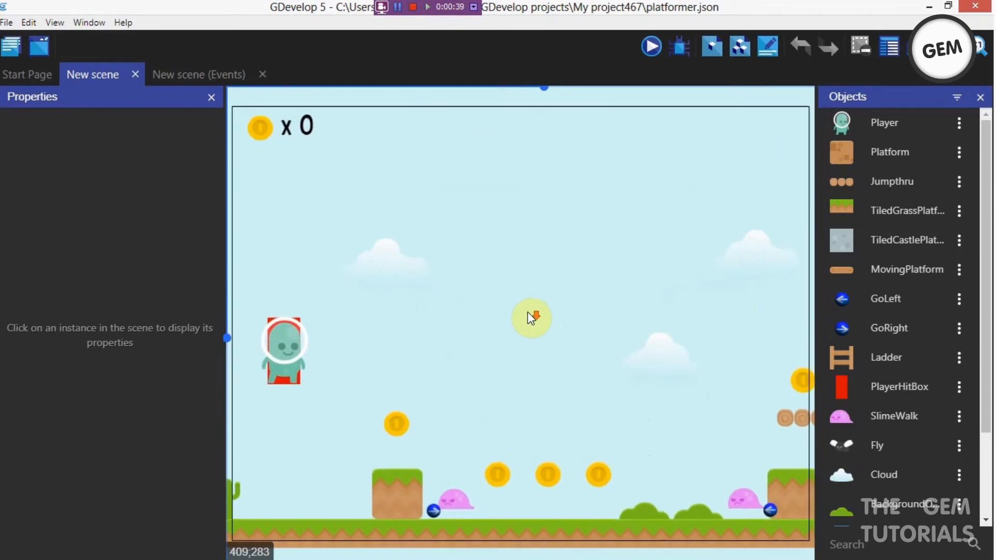
scroll(528, 313, down, 3)
scroll(528, 313, down, 6)
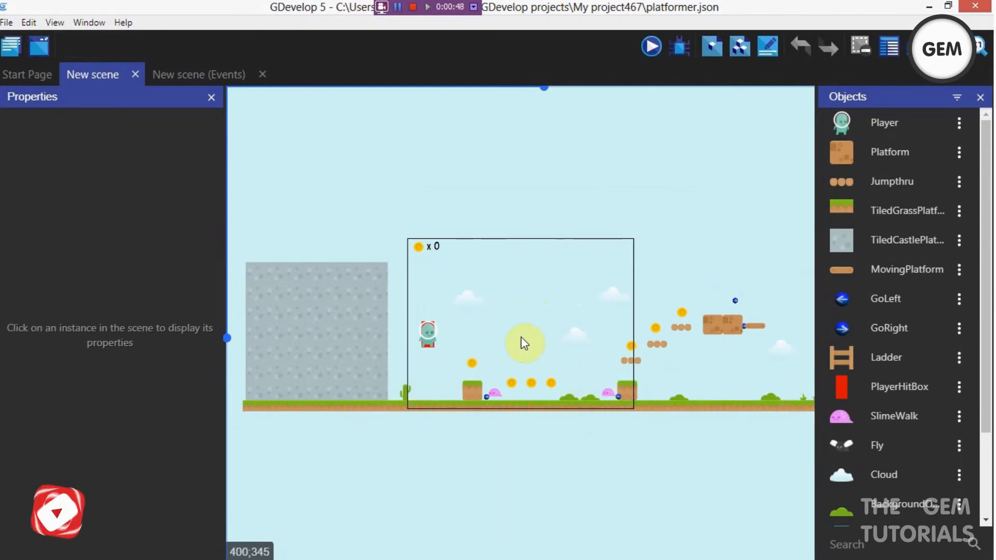
click(492, 359)
scroll(496, 358, up, 3)
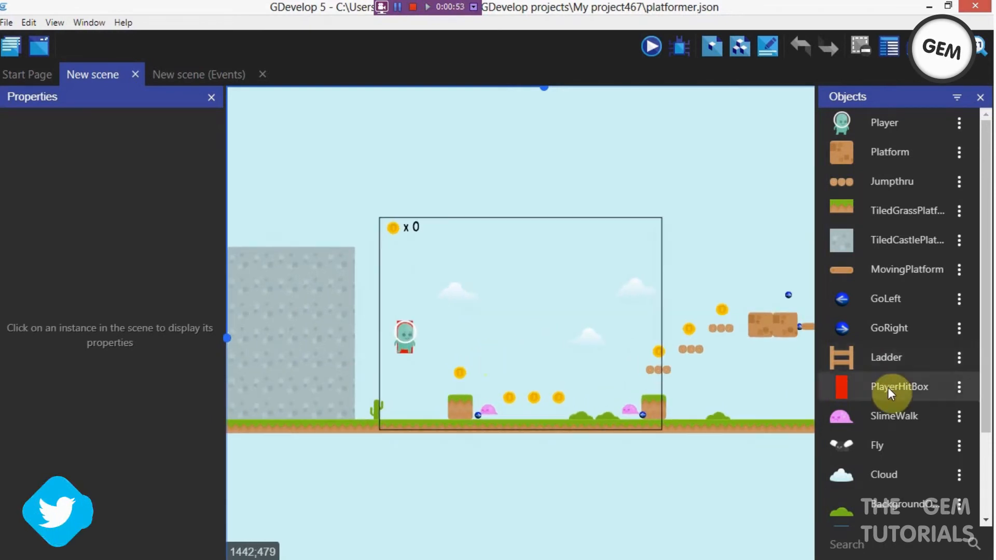
click(407, 344)
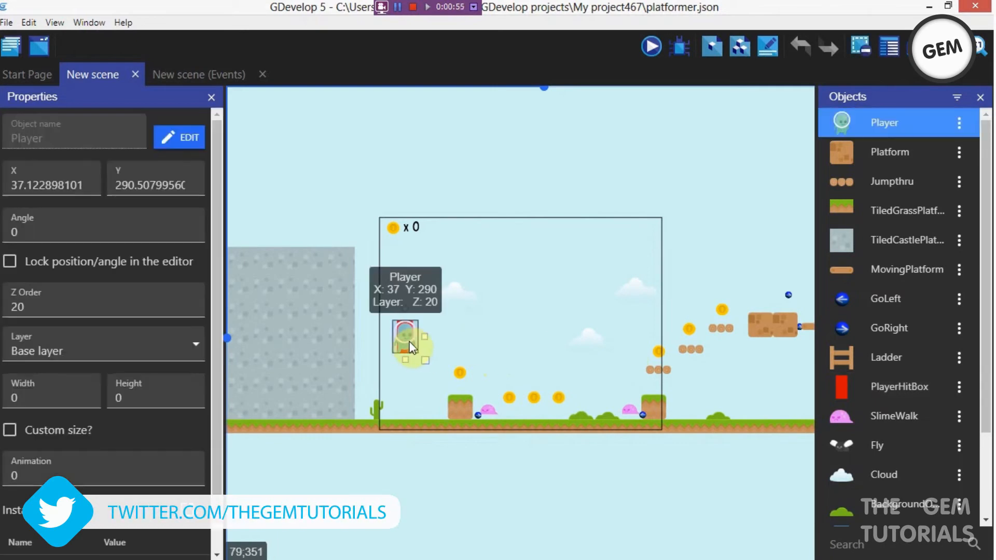
Step: Review the PlatformerObject behavior settings of the PlayerHitBox object, including its default controls
click(883, 396)
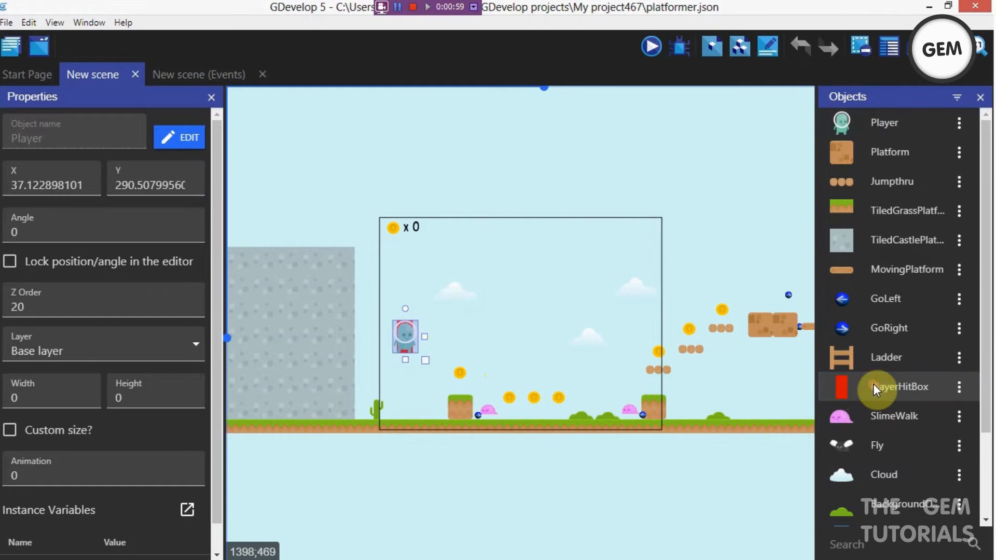
double_click(898, 394)
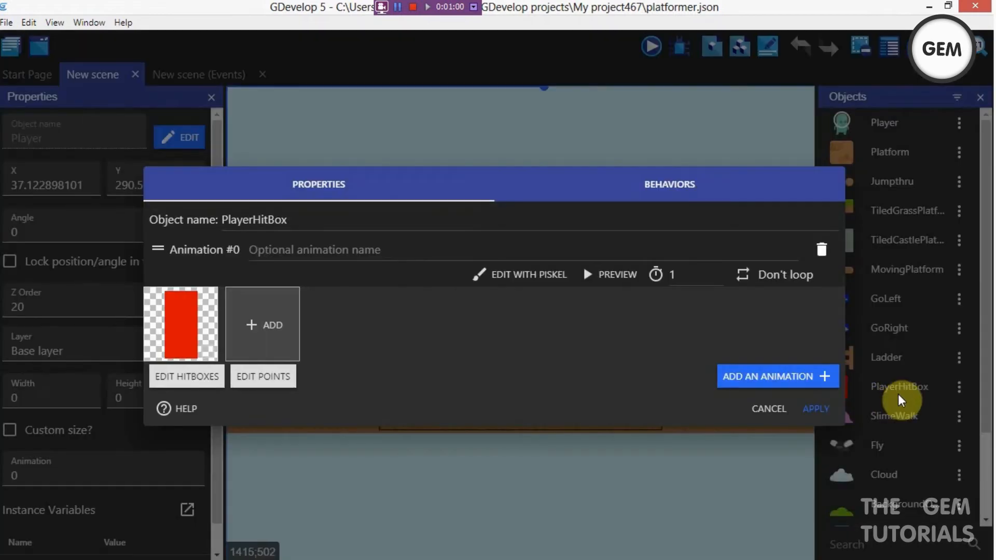
click(656, 179)
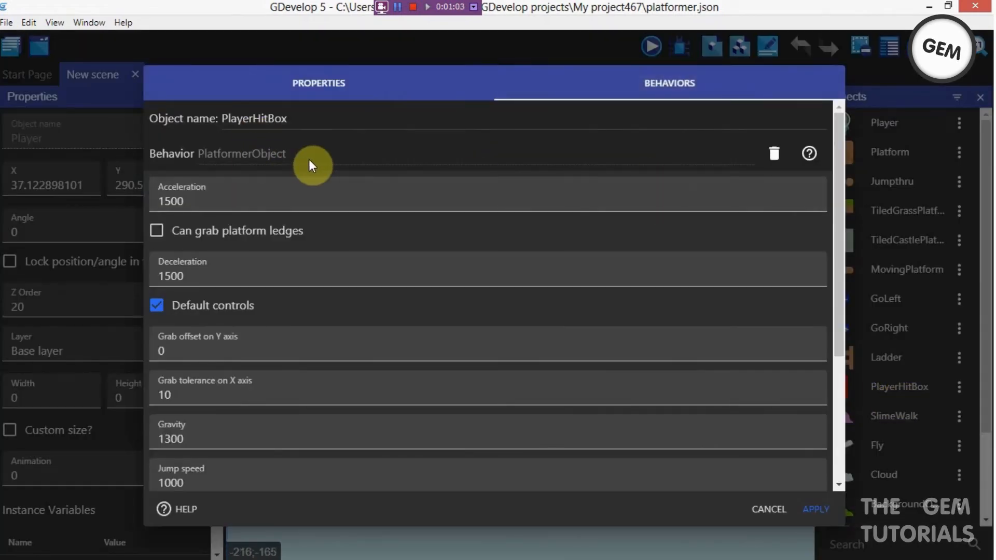
scroll(298, 248, down, 3)
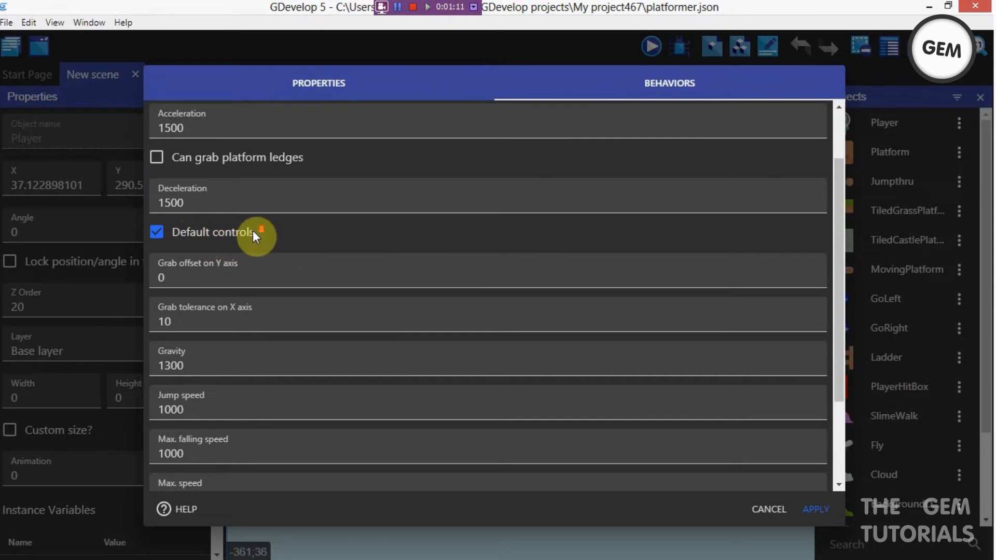
scroll(251, 226, down, 1)
scroll(233, 236, up, 3)
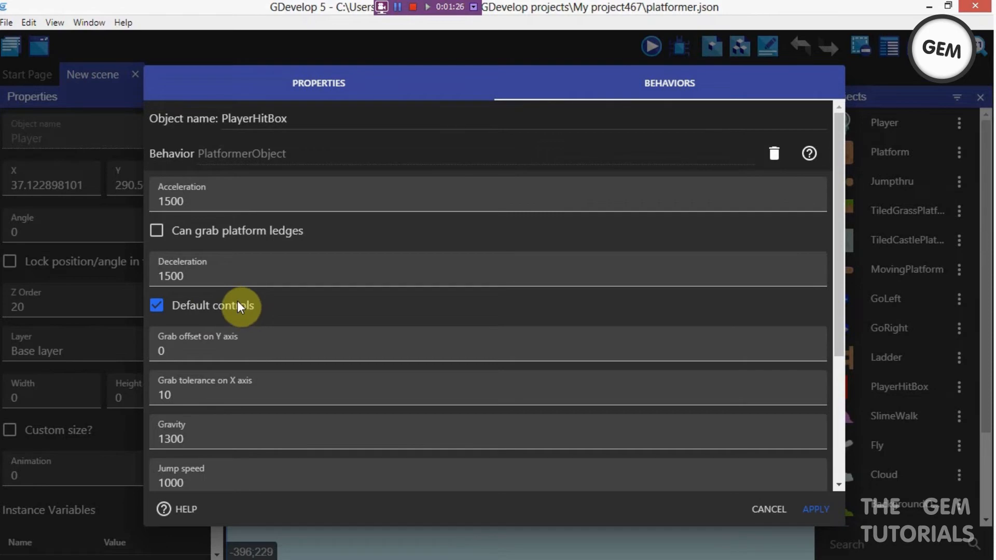
scroll(825, 283, down, 2)
scroll(827, 280, down, 2)
scroll(829, 272, up, 4)
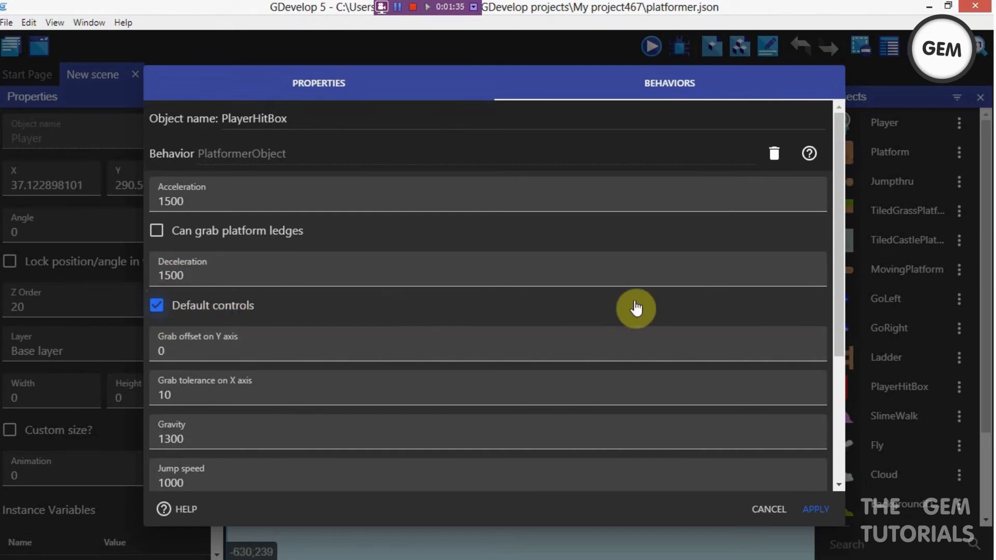
click(805, 508)
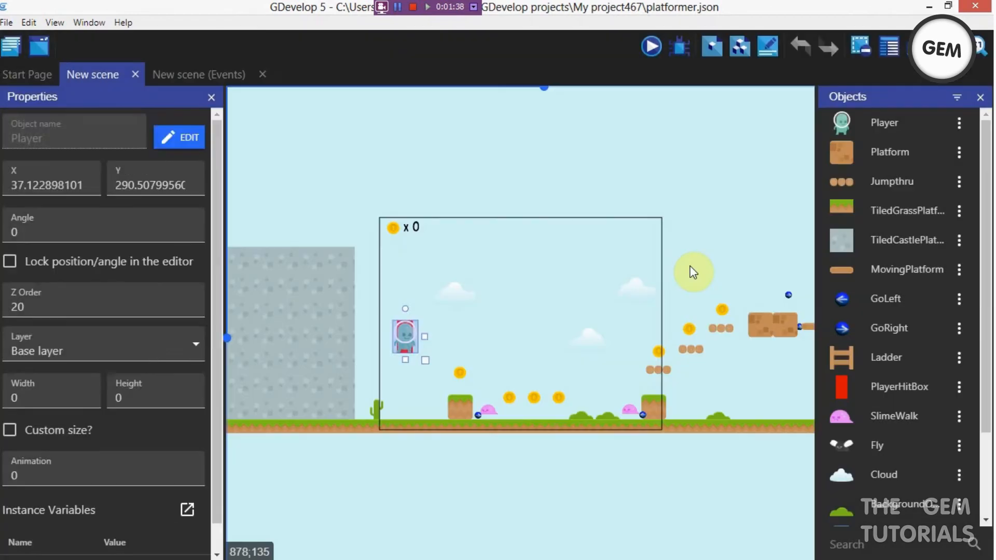
Step: Create a new Sprite object and add an animation to it
click(683, 274)
scroll(980, 276, down, 3)
click(923, 506)
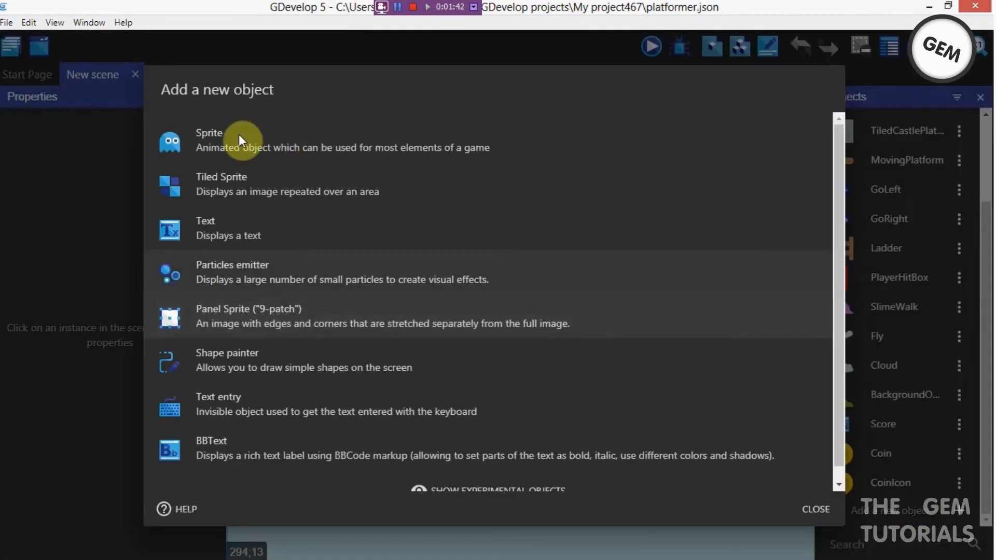
click(235, 136)
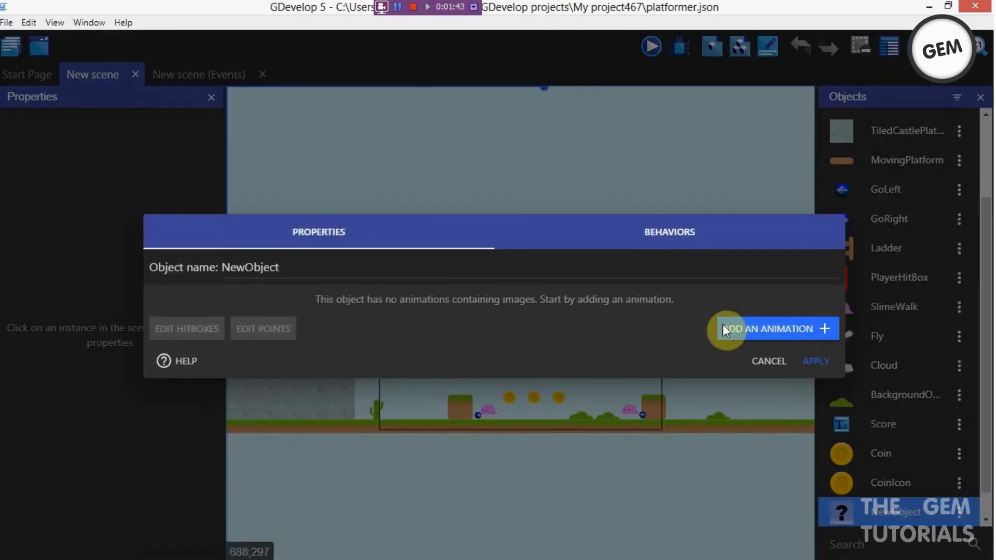
click(757, 330)
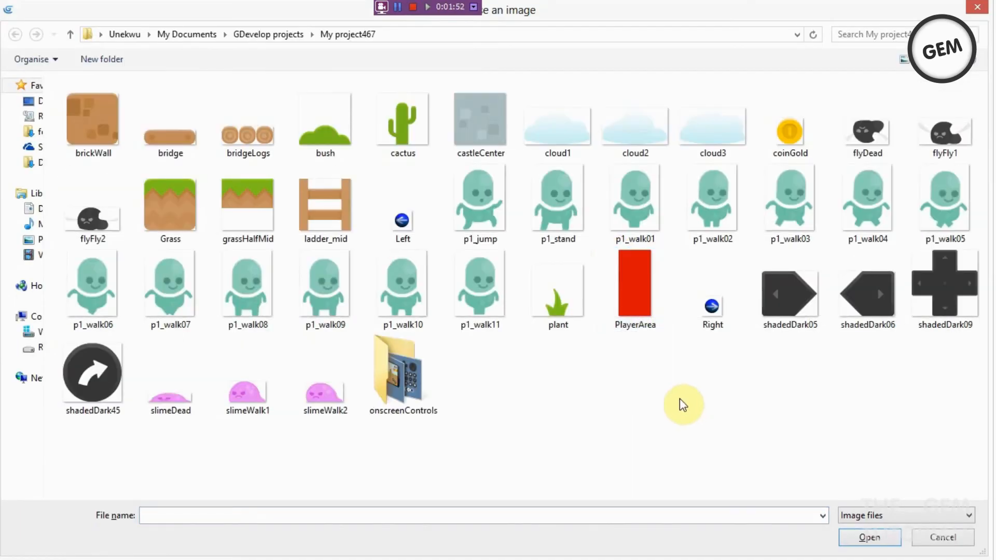
Step: Browse to the Sprites folder inside onscreenControls for the animation image and show its contents as large thumbnails
double_click(413, 380)
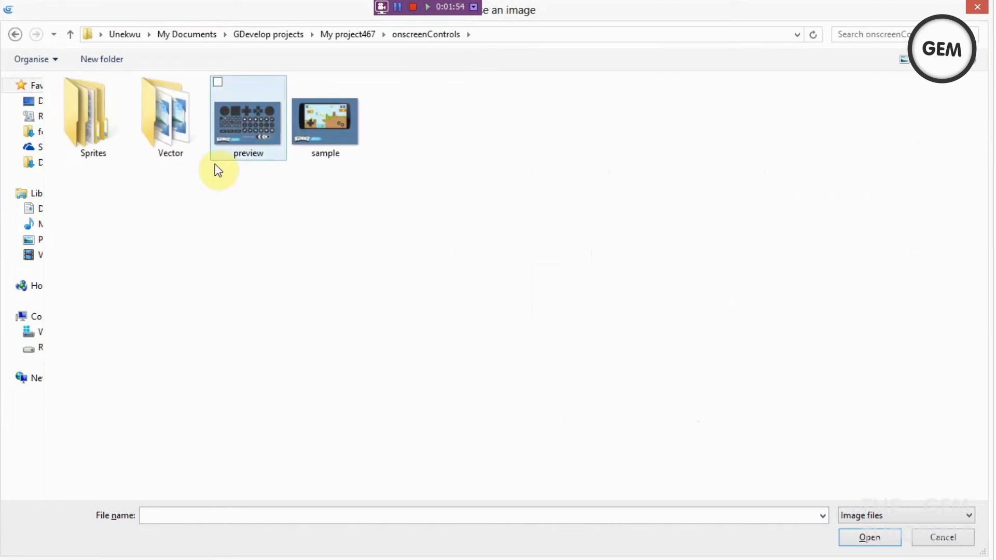
double_click(82, 120)
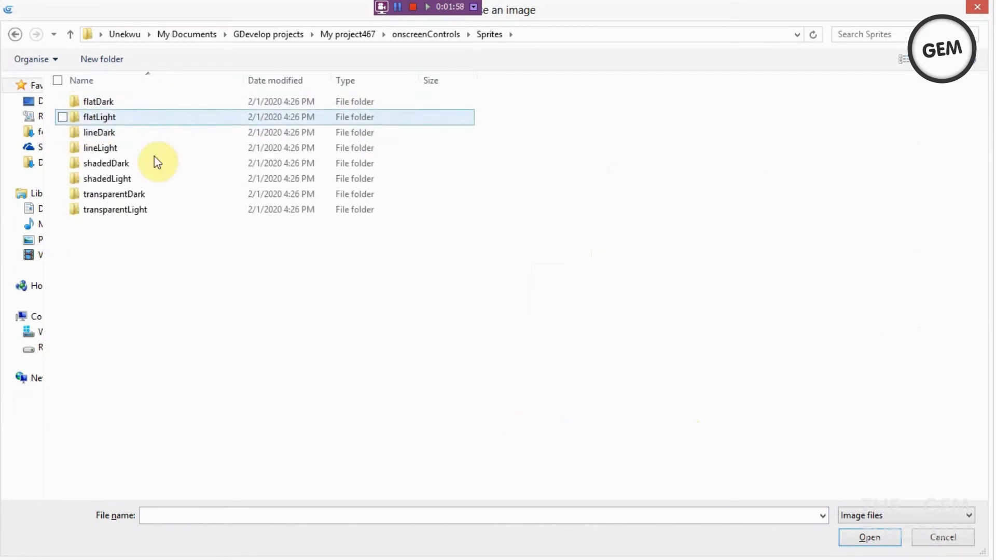
click(905, 62)
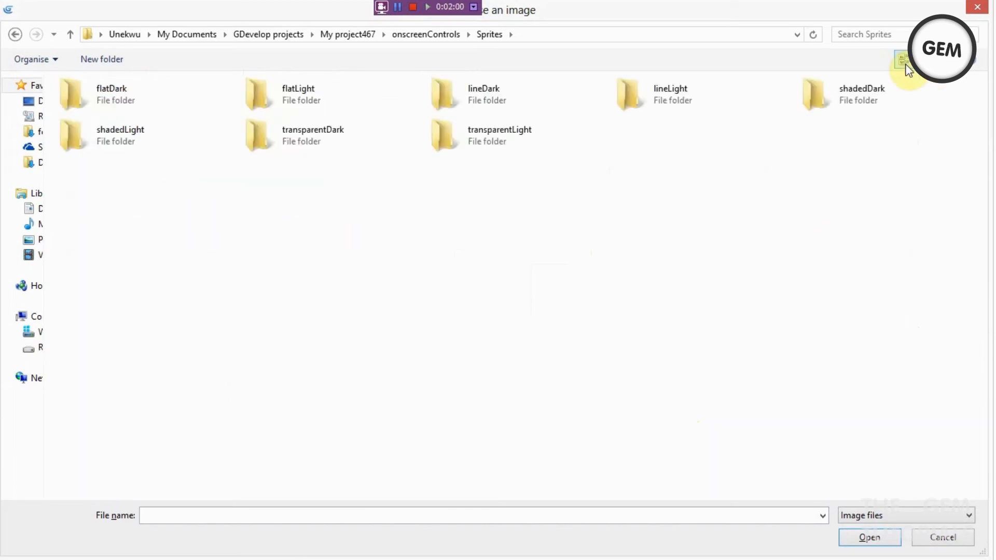
click(905, 62)
click(905, 62)
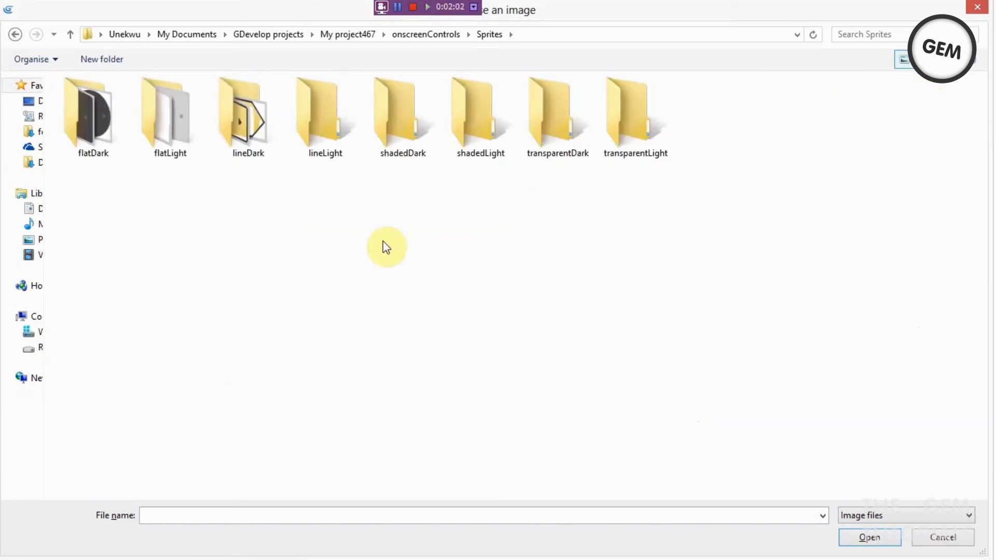
Step: Add the lineDark01 image from the lineDark folder to the animation, viewing the files as large thumbnails
double_click(254, 122)
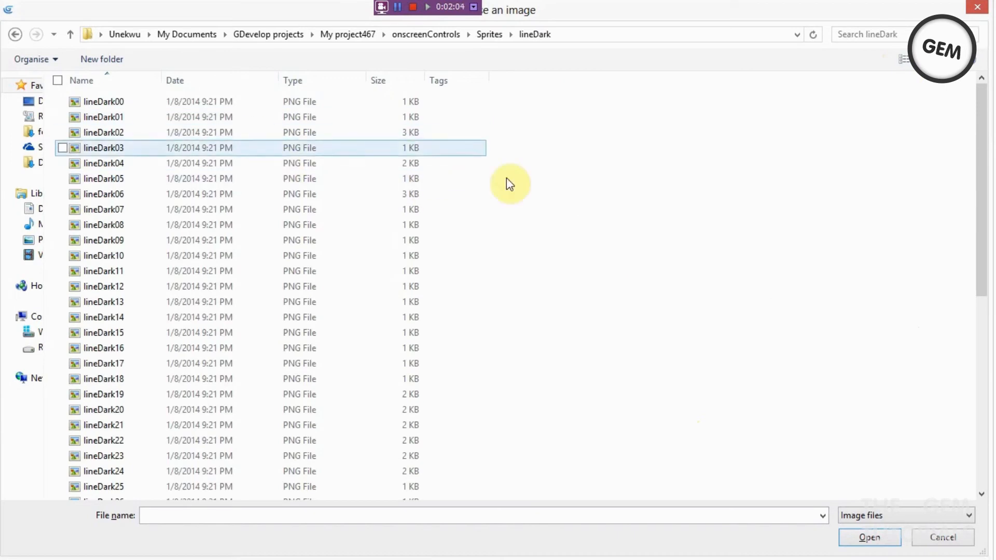
scroll(655, 245, down, 6)
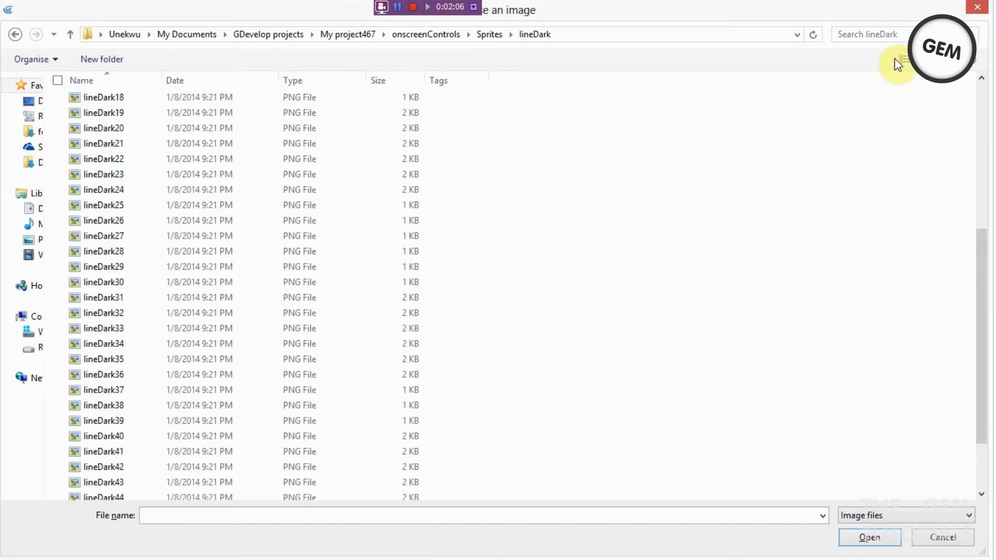
click(903, 63)
click(903, 62)
click(903, 63)
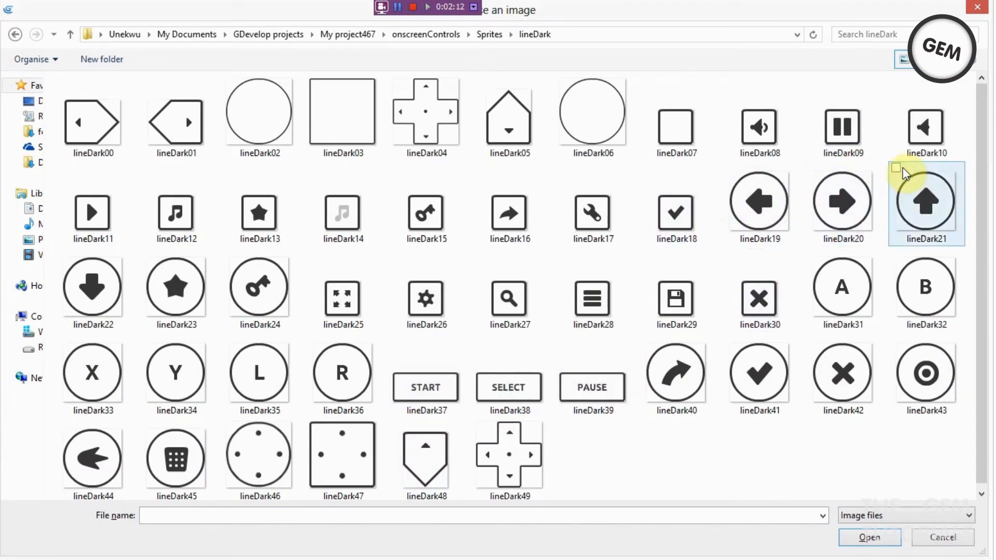
double_click(106, 146)
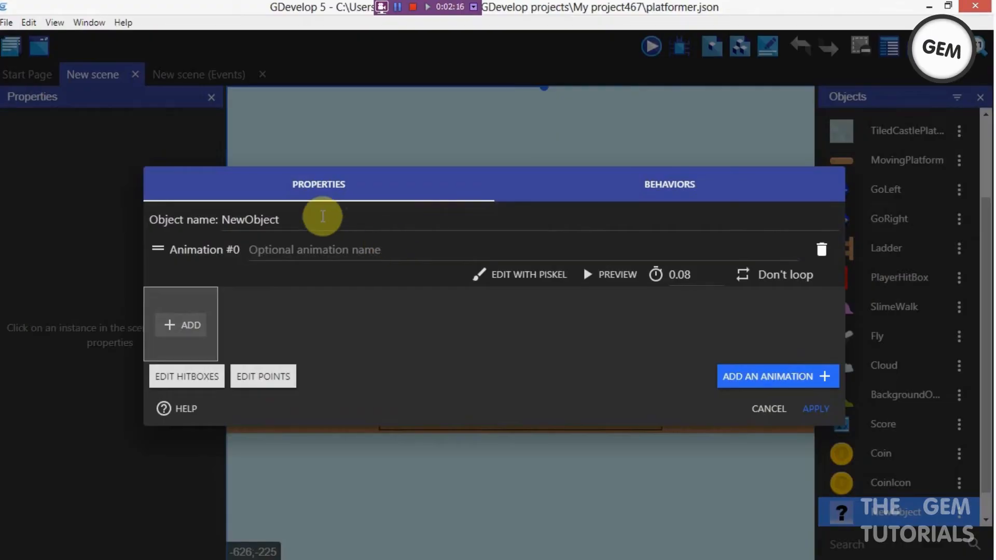
Step: Name the new sprite object Right_button and apply its properties
double_click(320, 217)
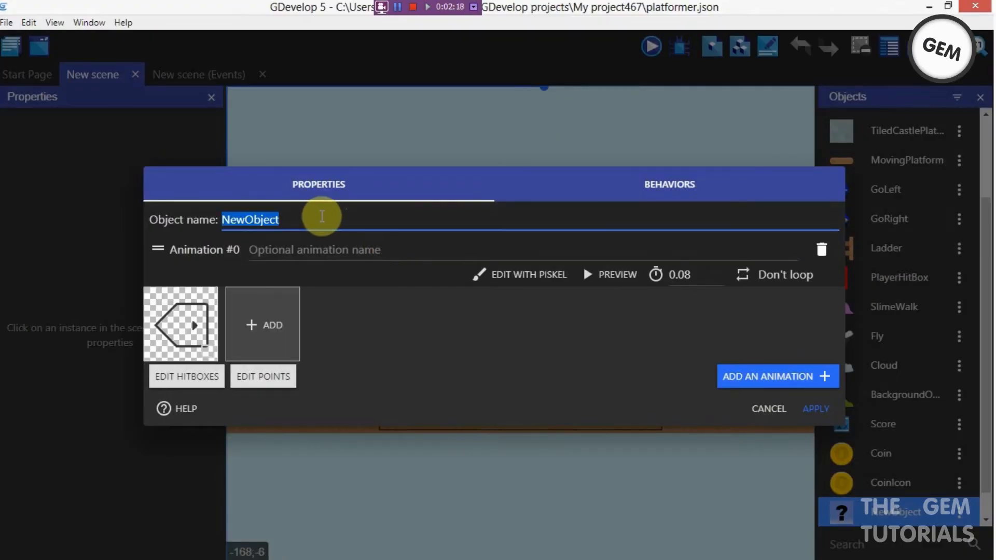
key(BackSpace)
text(Right_button)
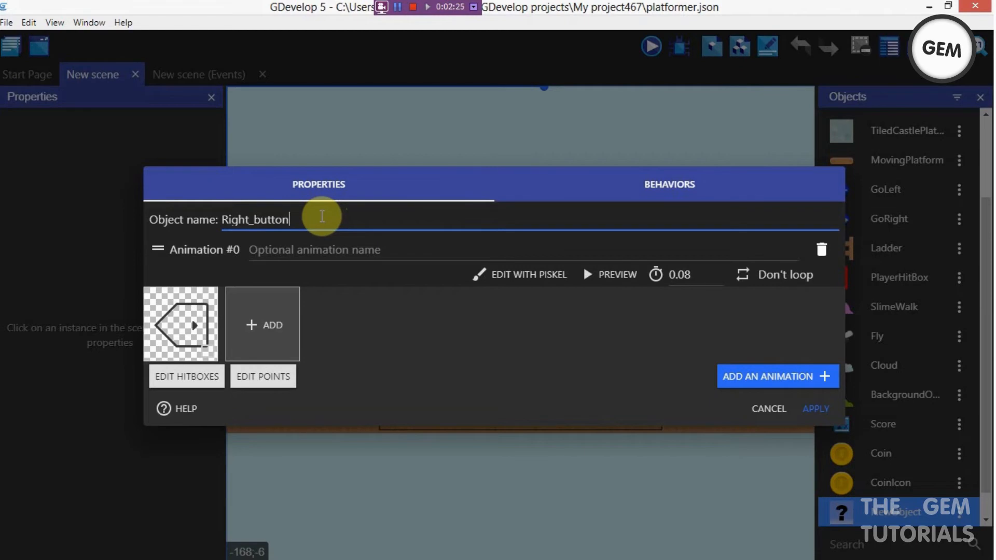
click(668, 179)
click(308, 246)
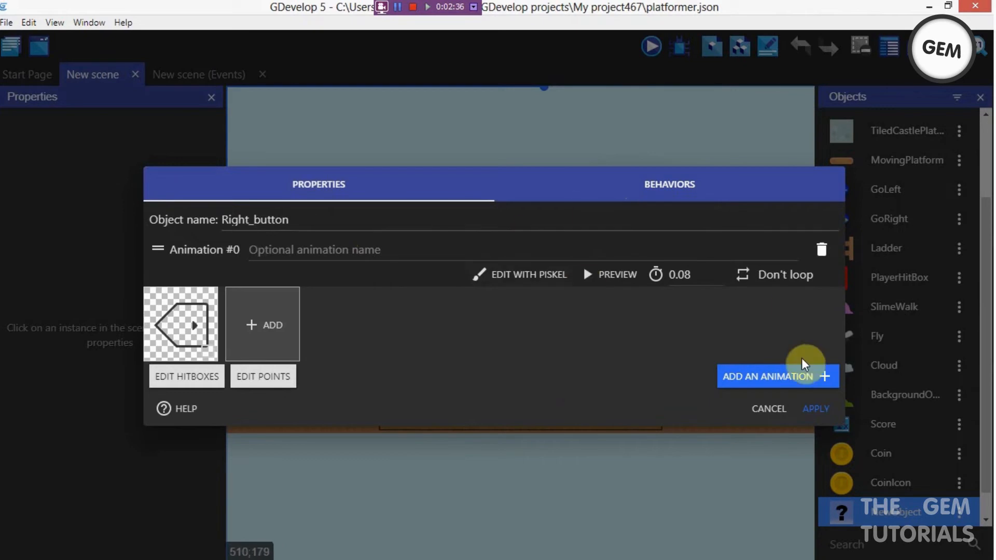
click(816, 408)
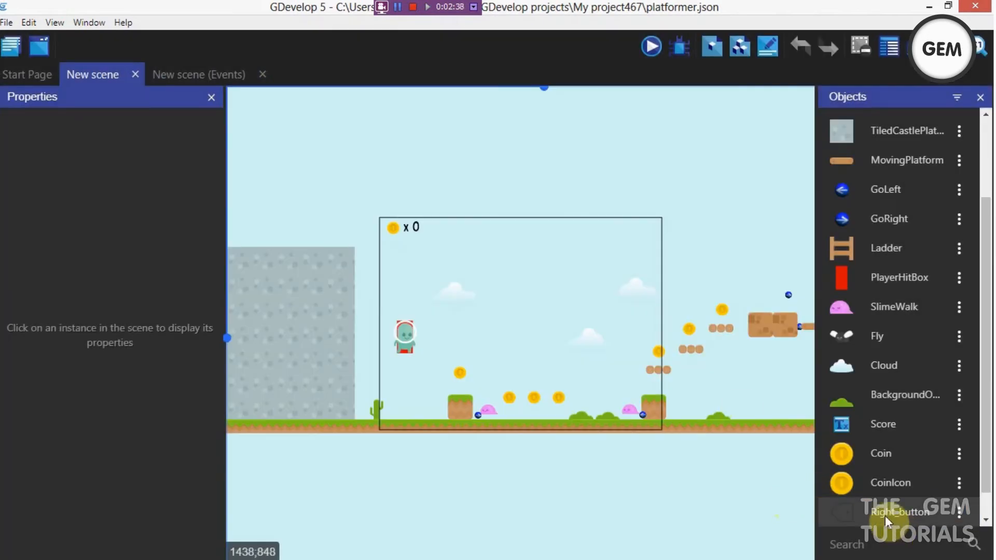
Step: Place a Right_button instance over the first grass block near the player, at about X 170, Y 502
drag(448, 351, 440, 395)
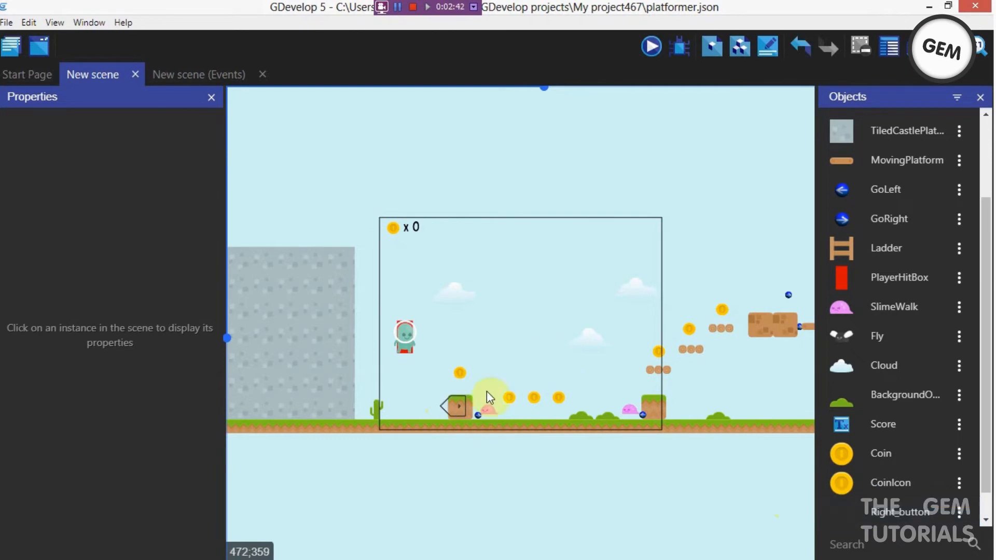
click(453, 409)
scroll(709, 390, down, 2)
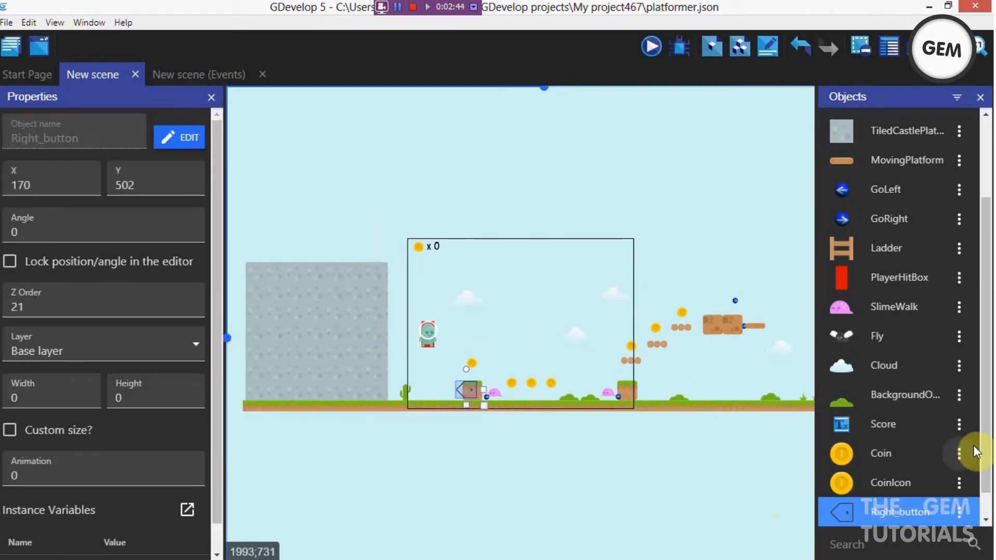
Step: Create another new Sprite object with an animation for the next on-screen button
scroll(986, 441, down, 2)
click(945, 513)
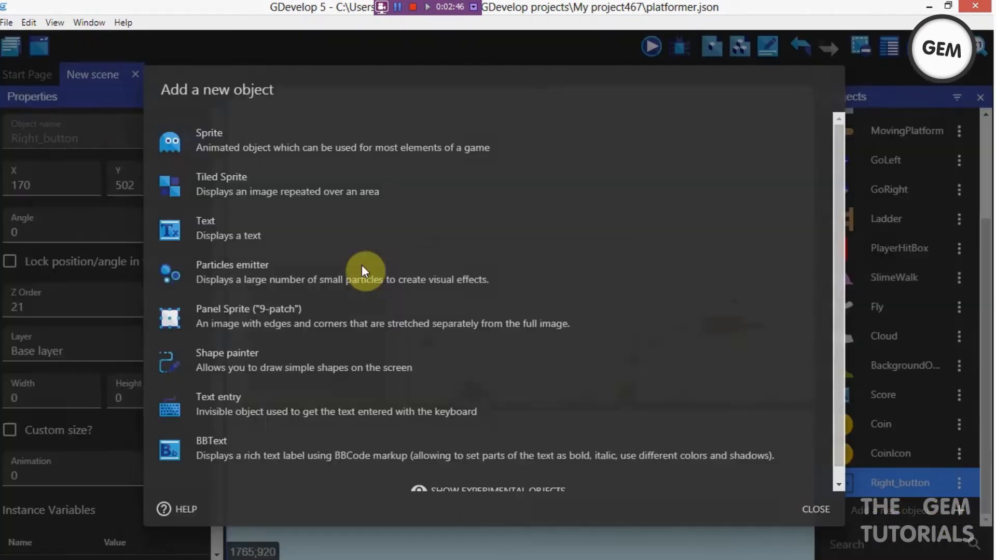
click(244, 143)
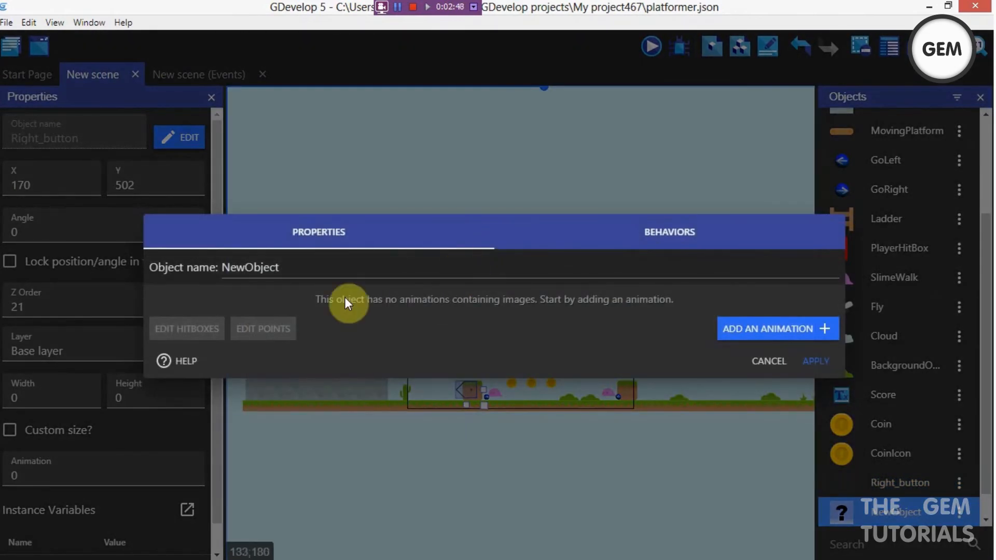
click(730, 326)
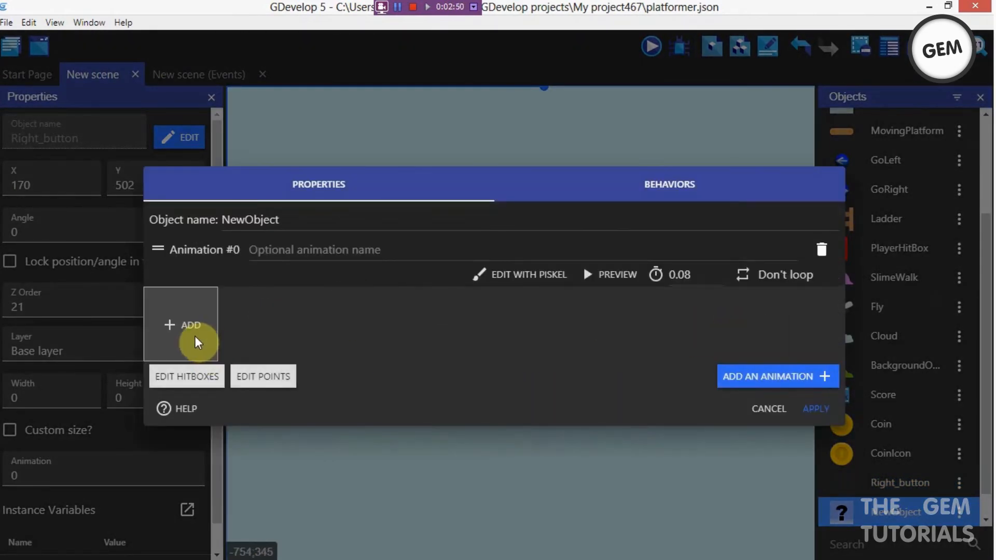
Step: Add the lineDark00 image from the onscreenControls Sprites lineDark folder to the new object's animation
click(195, 338)
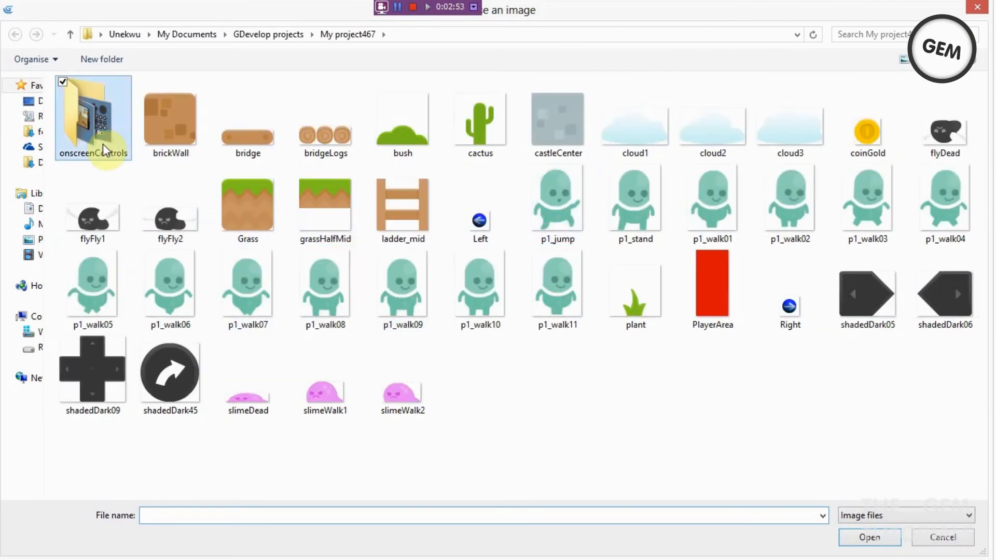
double_click(102, 142)
double_click(101, 130)
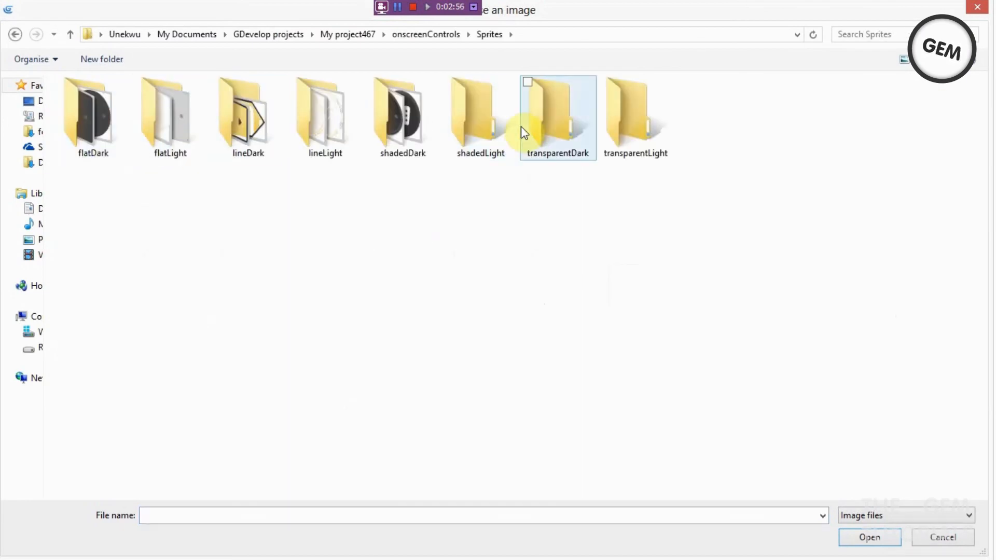
double_click(251, 142)
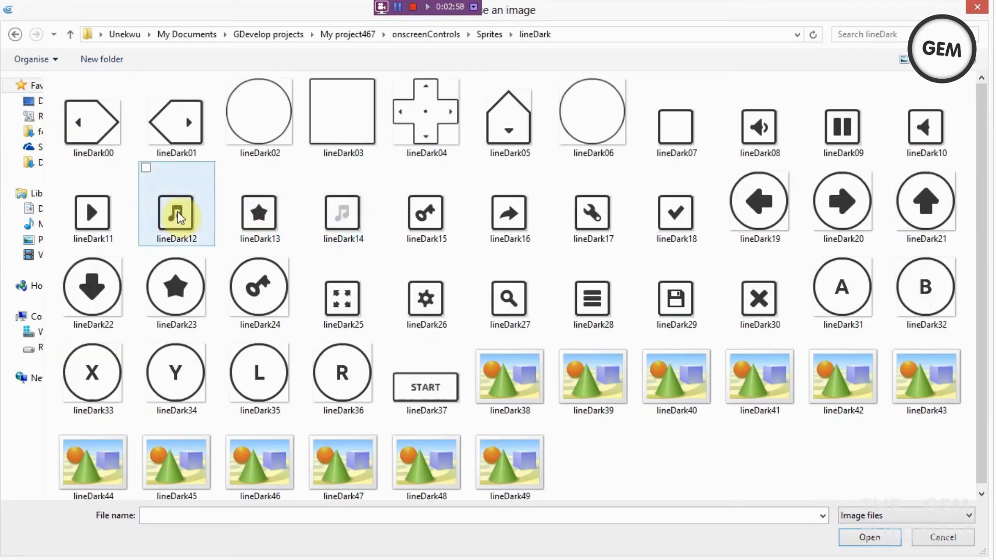
double_click(115, 132)
Step: Name the new sprite object Left_button and apply its properties
double_click(307, 219)
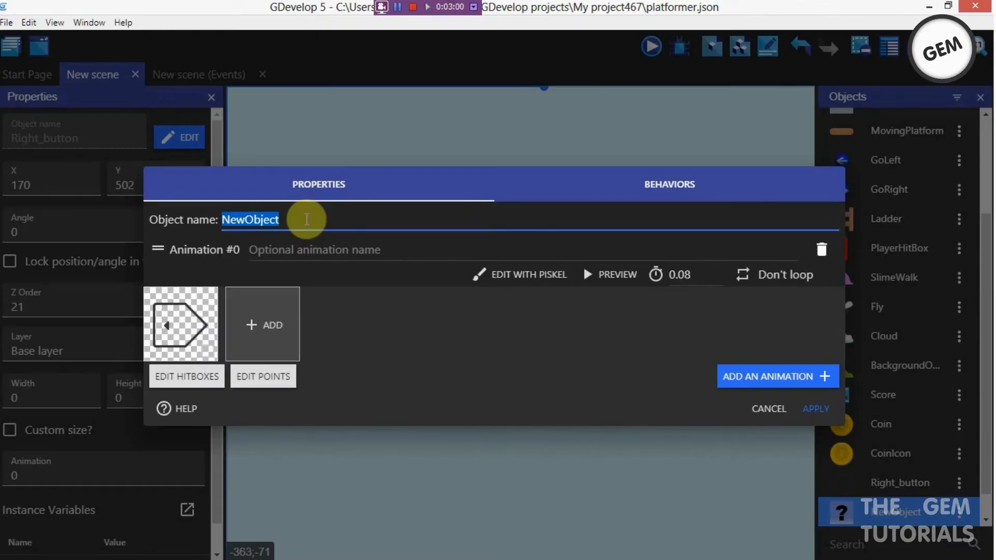
text(Left_button)
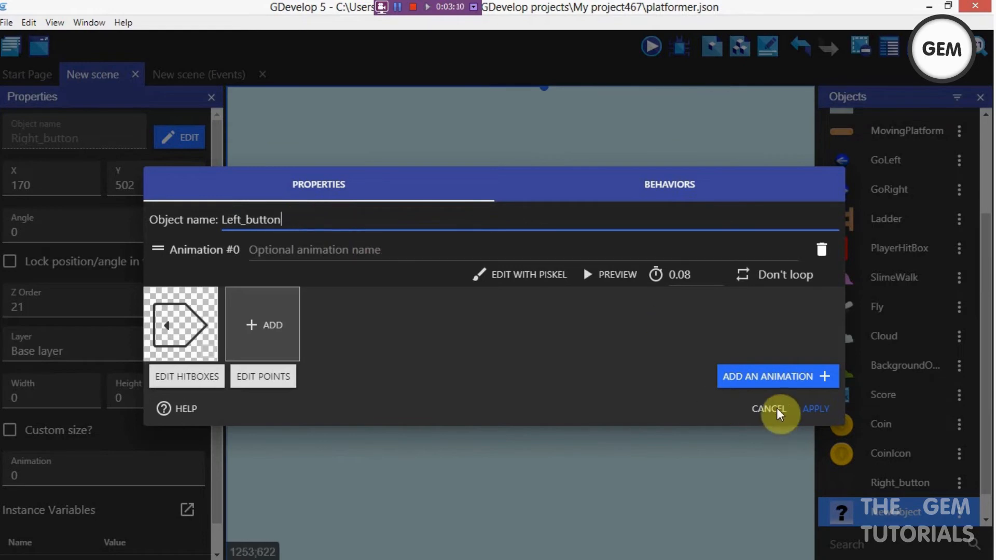
click(820, 408)
Step: Create a third button as a new Sprite object and add an empty animation to it
scroll(931, 431, down, 2)
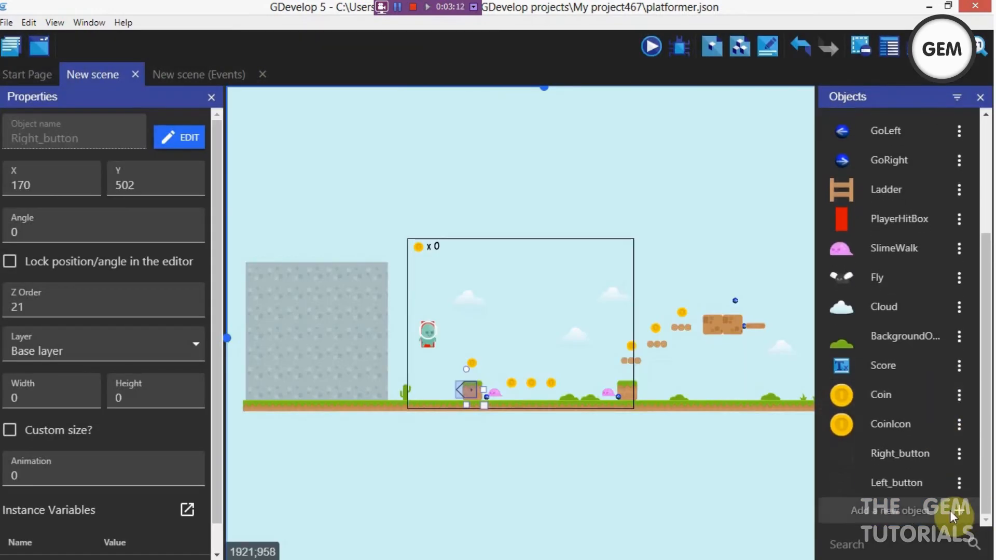
click(906, 510)
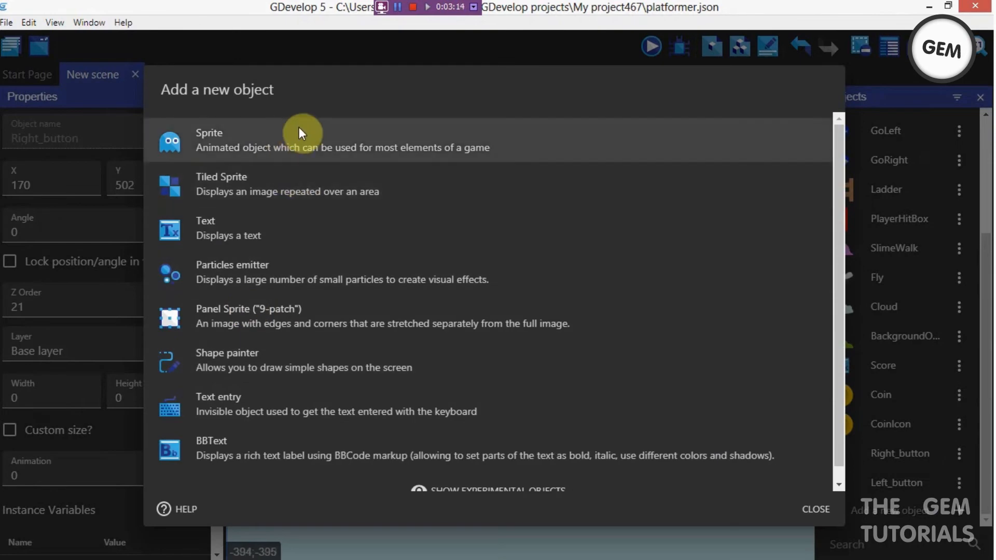
click(294, 139)
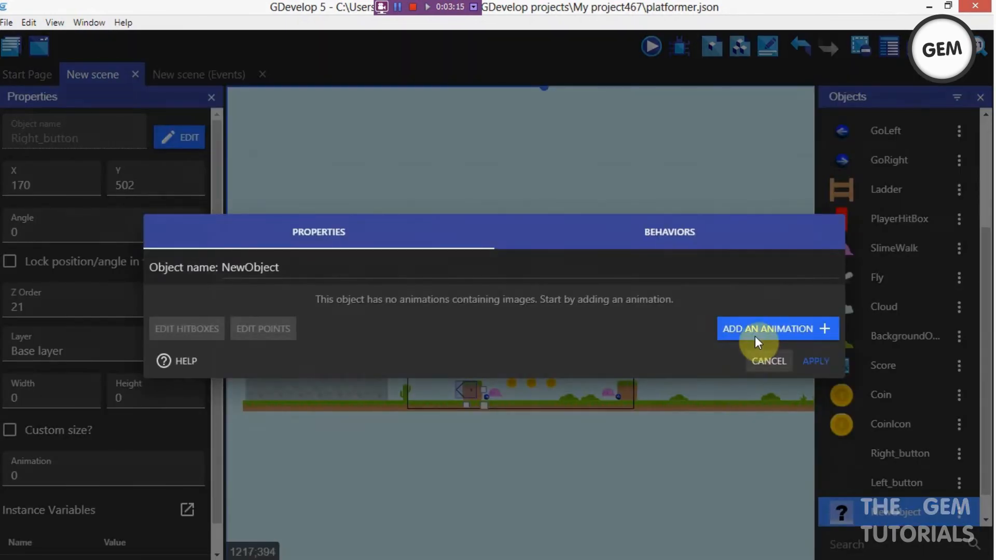
click(778, 329)
Step: Add the lineDark48 image from the onscreenControls Sprites lineDark folder to the animation
click(200, 318)
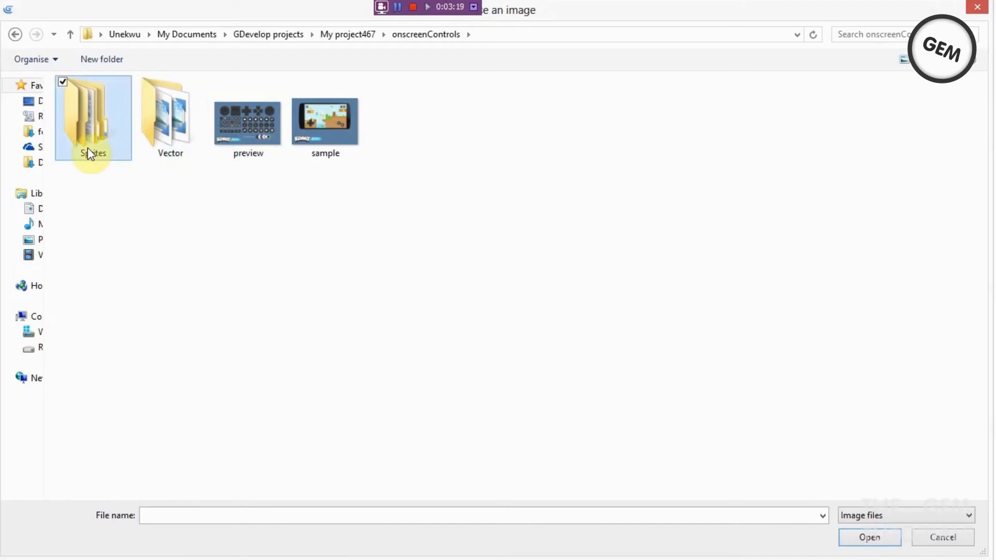
double_click(88, 151)
double_click(284, 146)
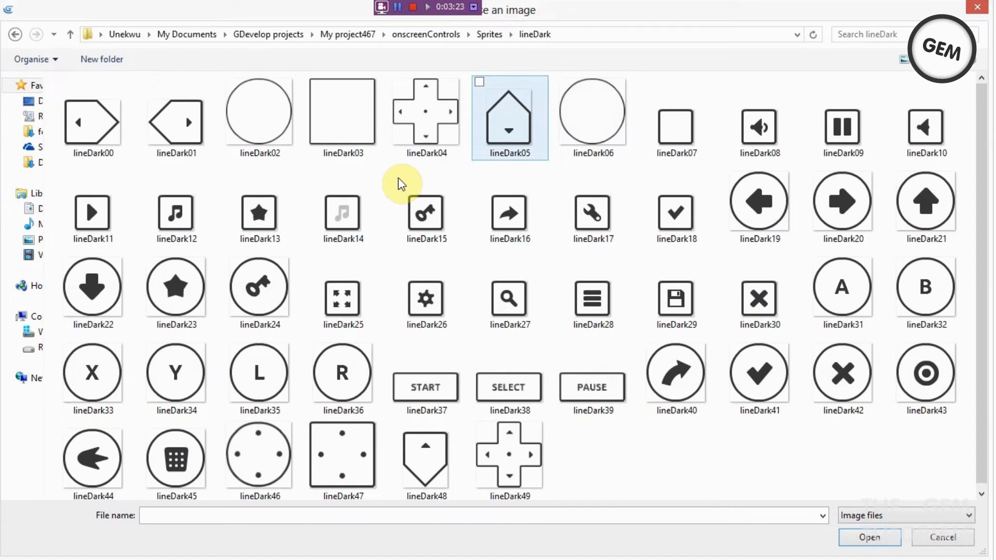
click(440, 474)
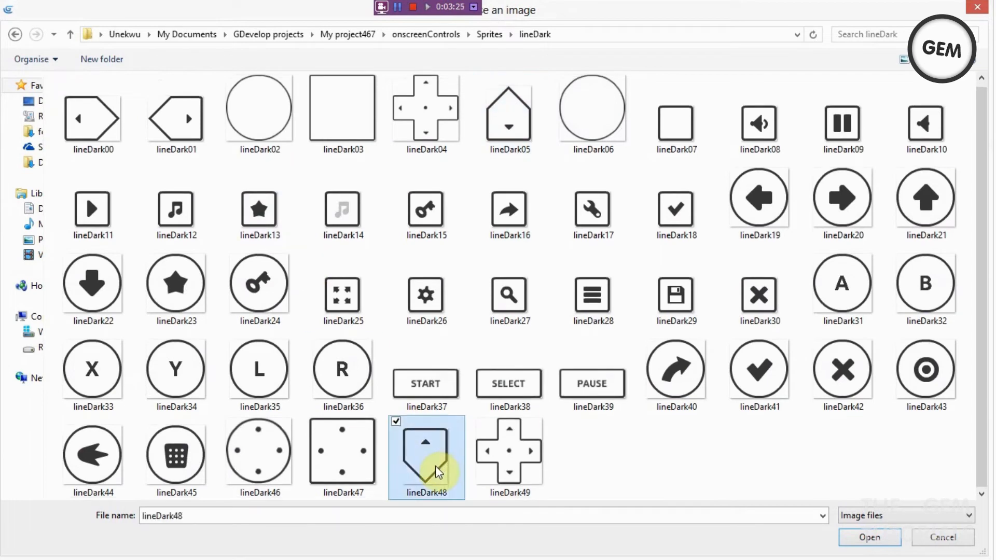
double_click(440, 473)
Step: Name the new sprite object Up_button and apply its properties
double_click(280, 230)
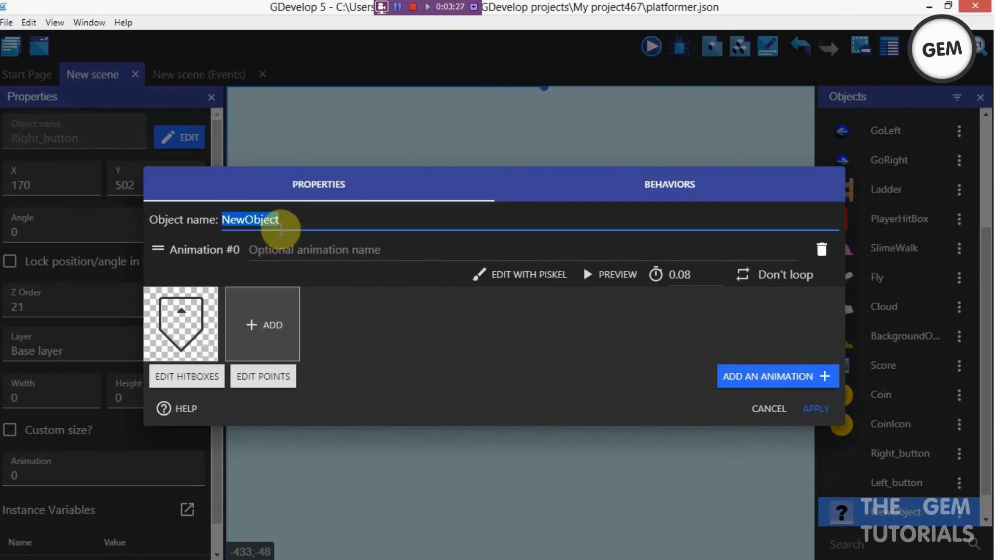
text(Up_button)
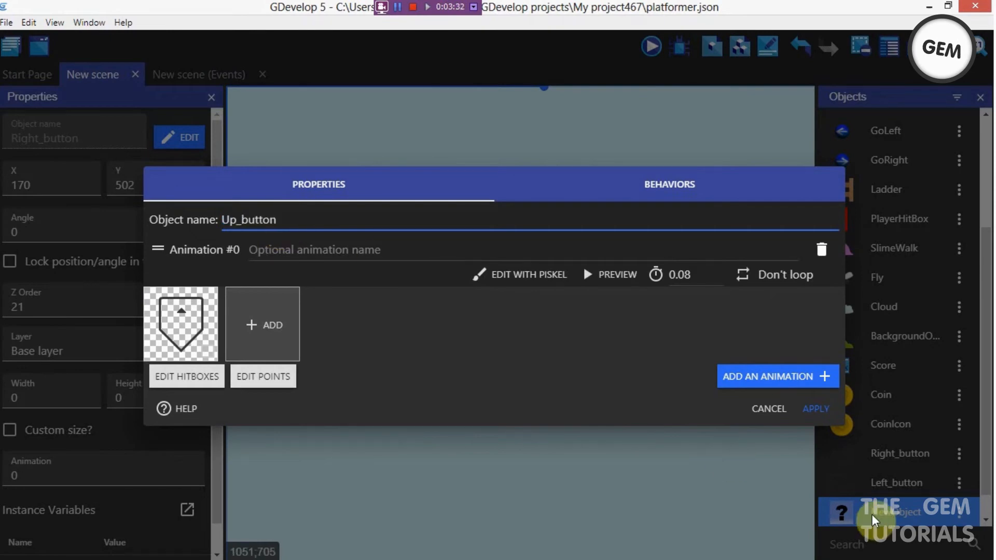
key(Return)
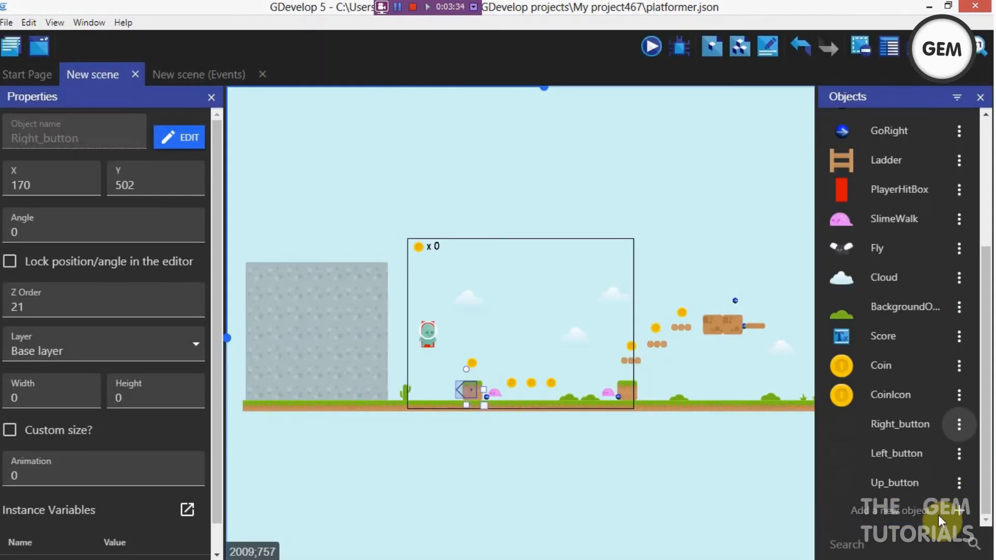
Step: Create another Sprite object with an empty animation after Up_button in the scene's objects
click(893, 511)
click(280, 144)
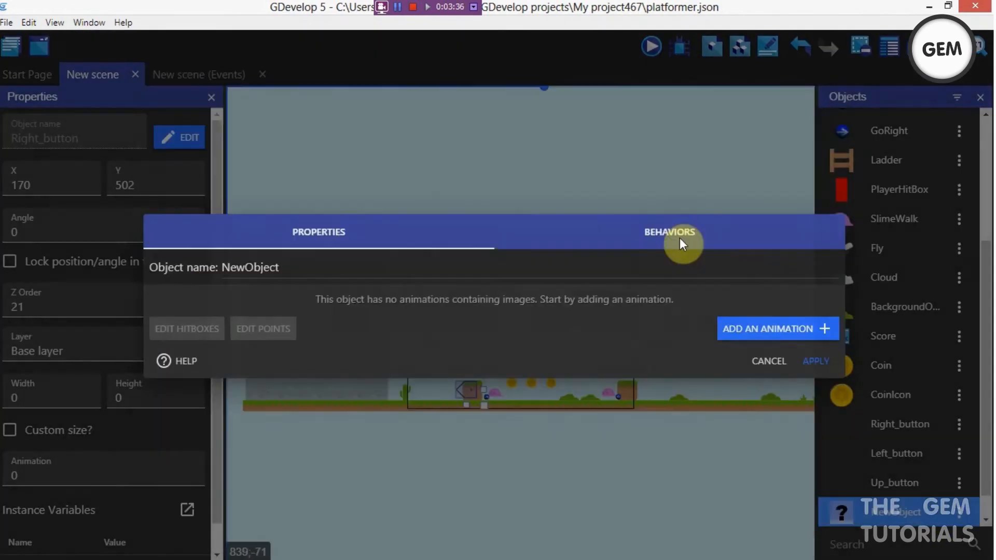
click(798, 331)
Step: Add the lineDark05 image from the lineDark folder to the animation, name the object Down_button and apply its properties
click(202, 320)
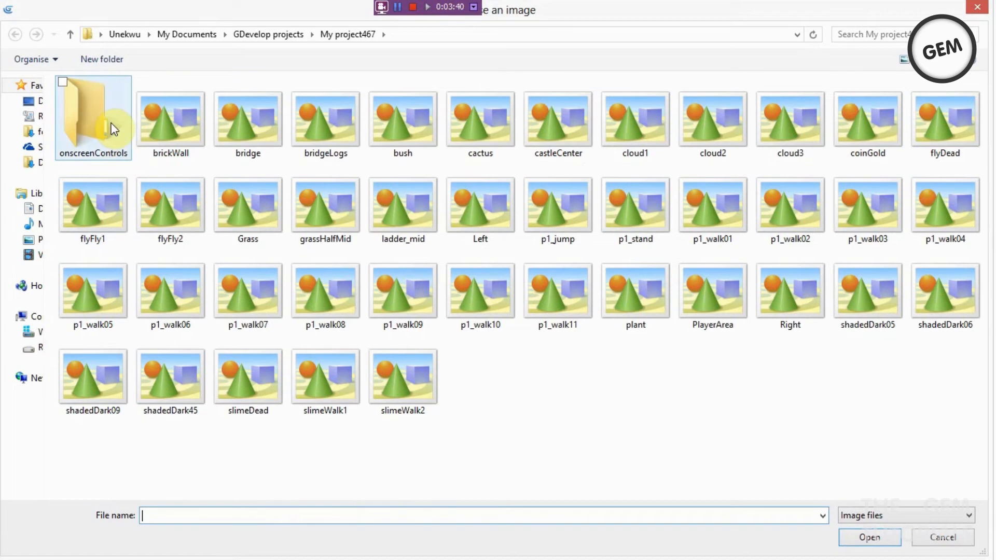
double_click(109, 136)
double_click(133, 139)
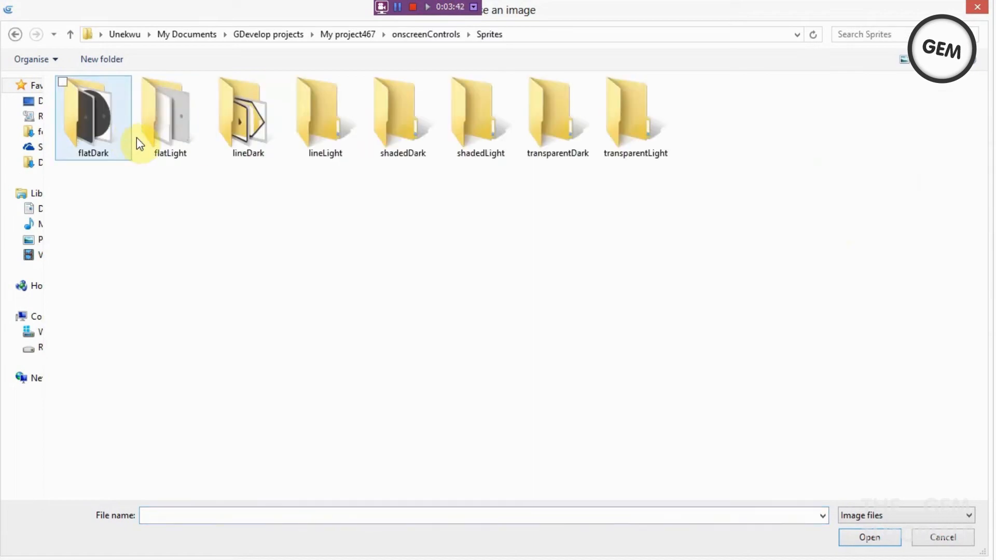
click(260, 137)
double_click(261, 139)
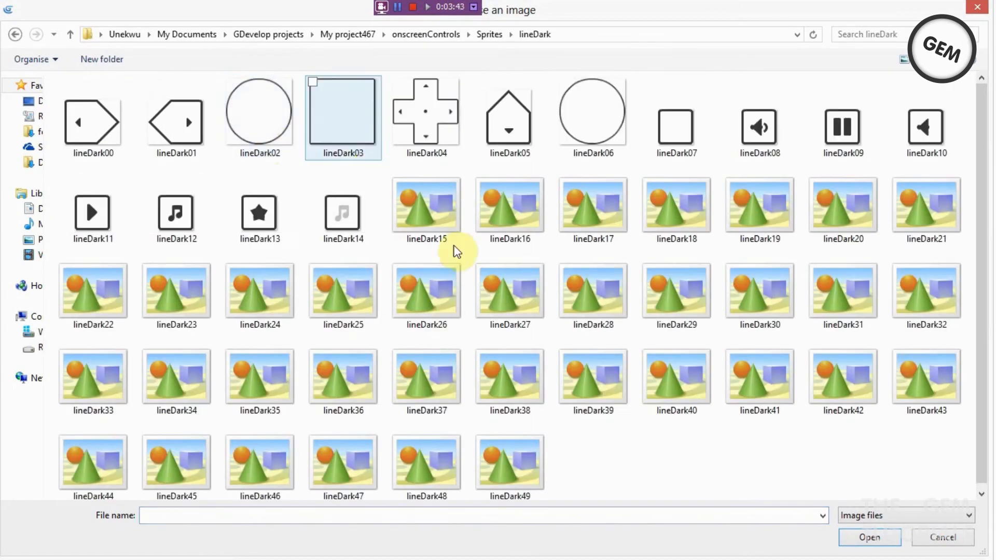
double_click(472, 152)
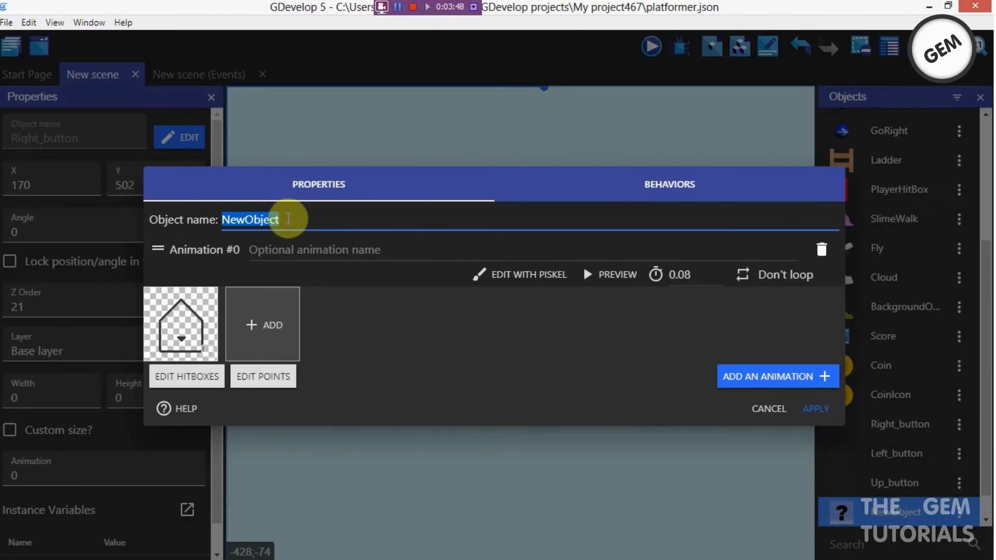
text(Down_button)
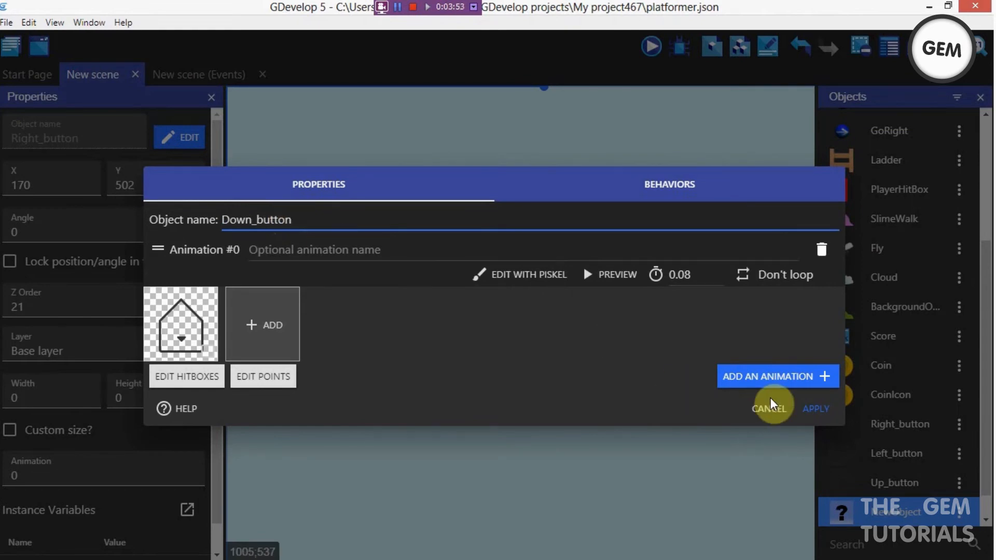
click(807, 408)
Step: Create a fifth button as a new Sprite object and add an empty animation to it
scroll(961, 493, down, 1)
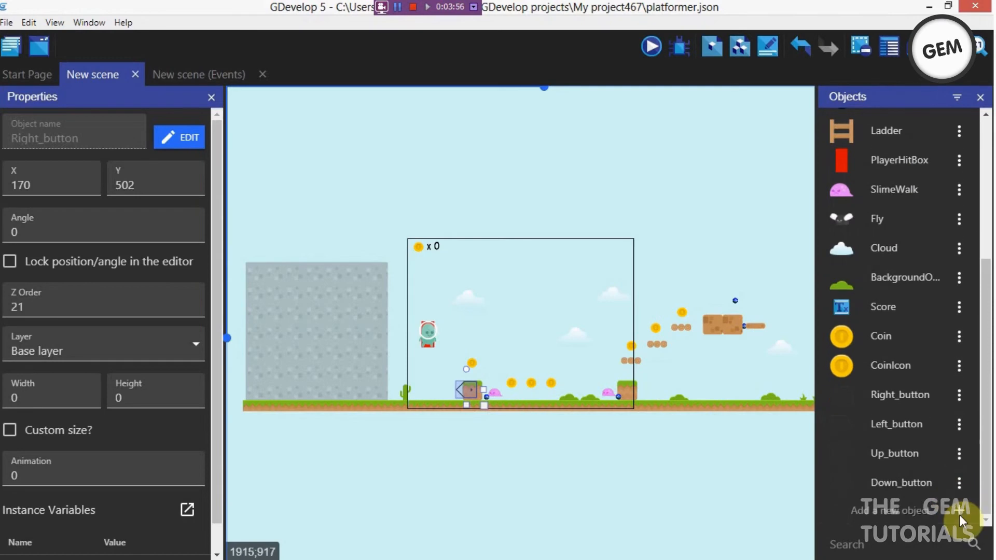
click(960, 520)
click(216, 142)
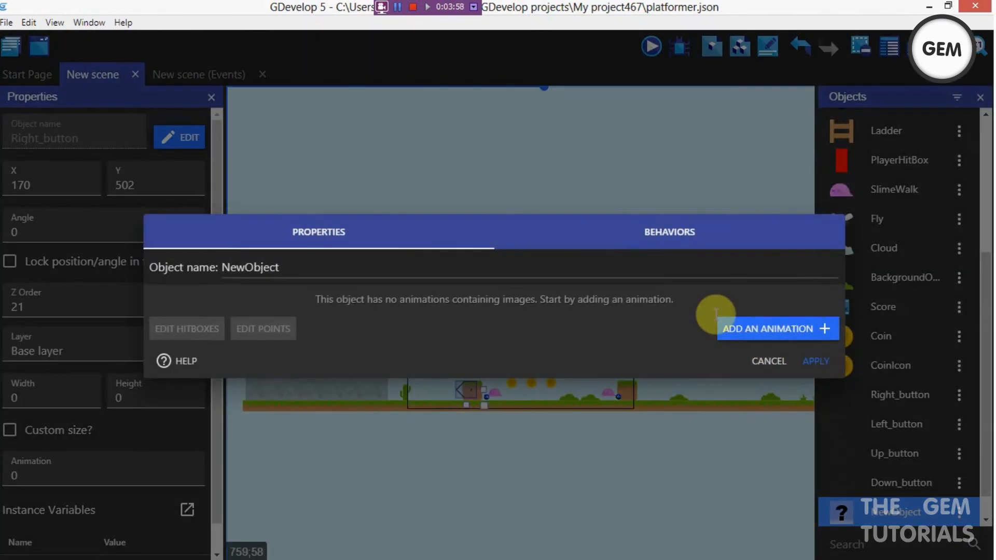
click(728, 332)
Step: Add the curved-arrow image lineDark40 from the onscreenControls Sprites lineDark folder to the animation
click(207, 304)
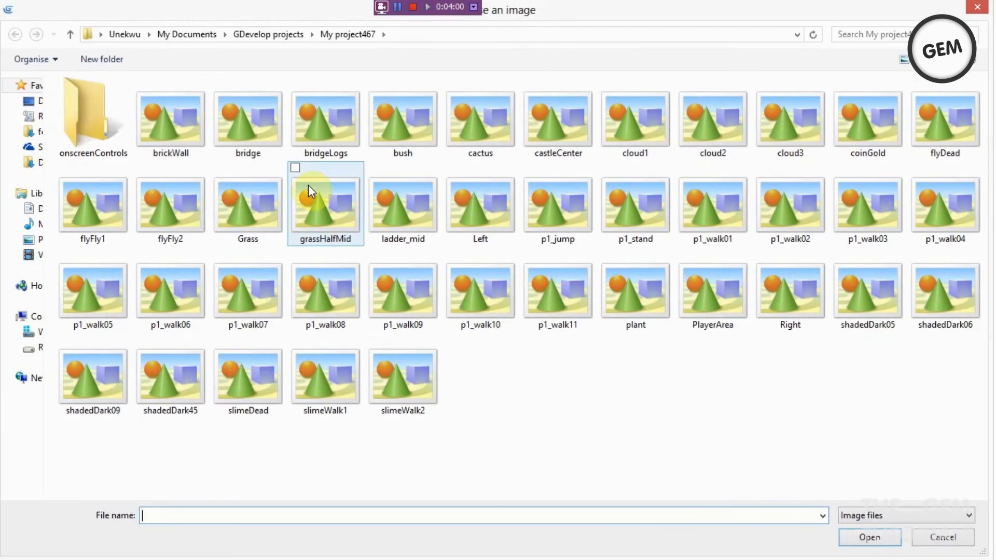
double_click(96, 120)
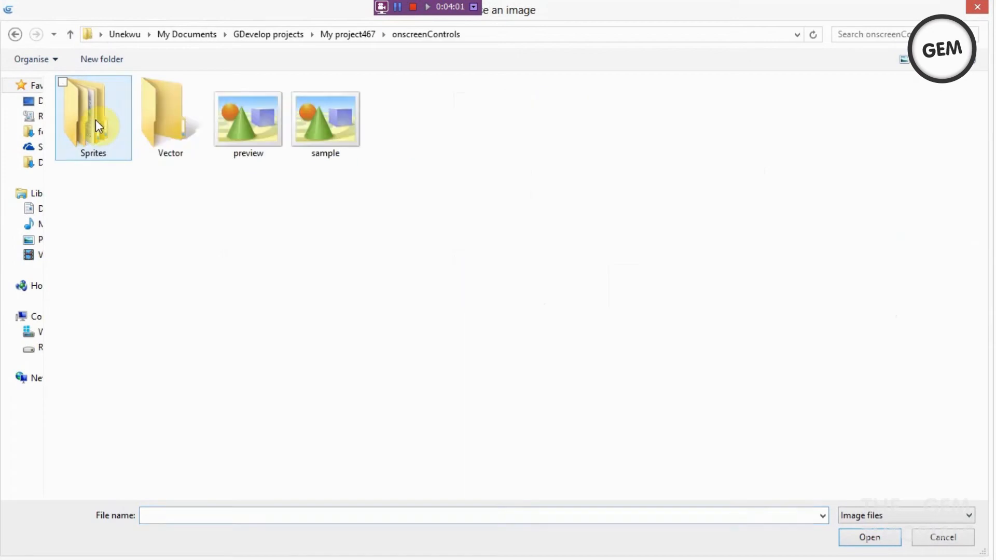
double_click(117, 143)
double_click(256, 133)
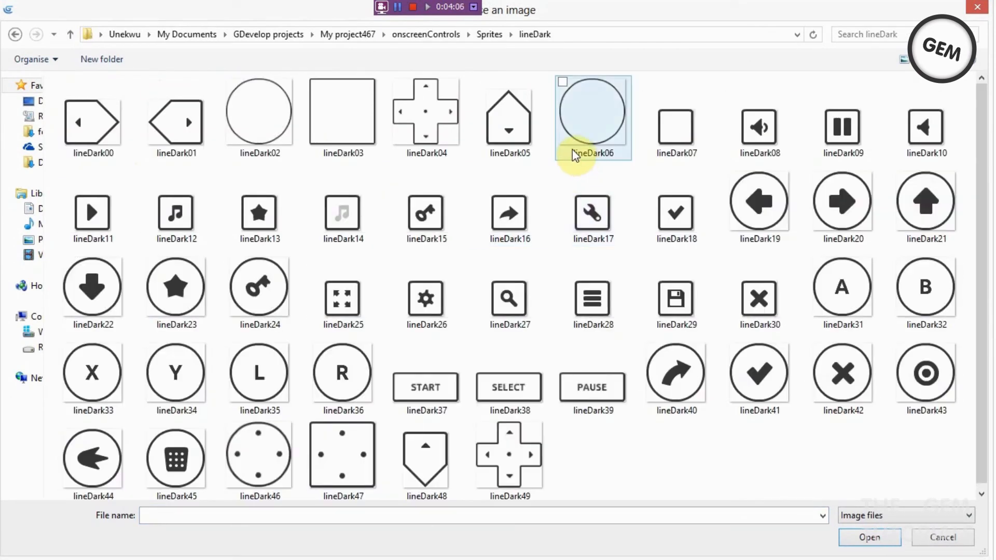
double_click(674, 371)
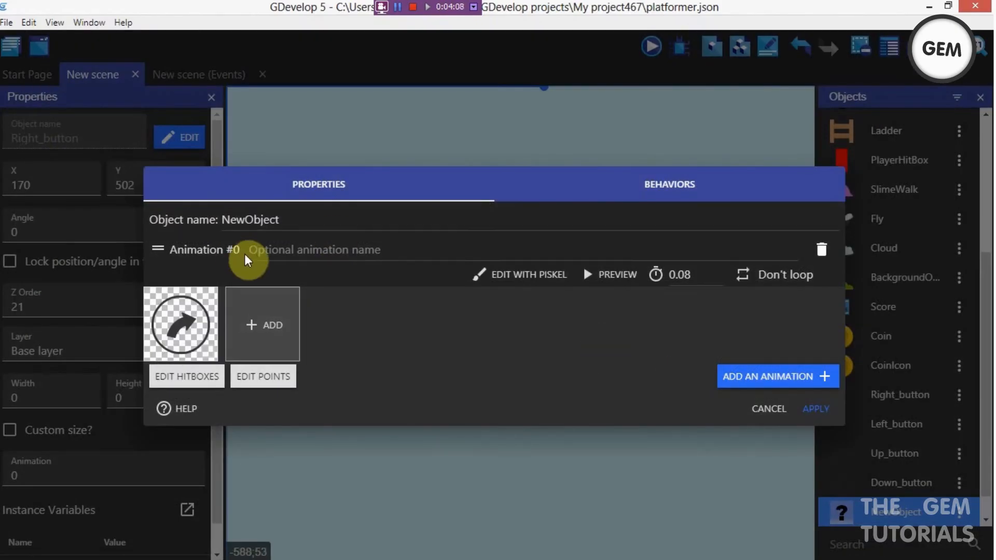
Step: Name the new sprite object Jump_button and apply its properties
click(283, 218)
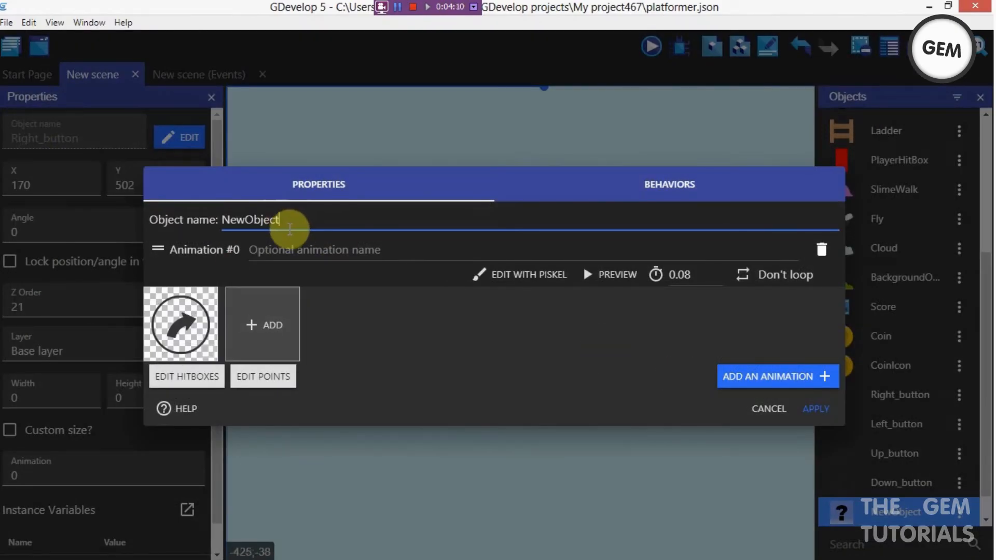
double_click(289, 225)
text(Jump_button)
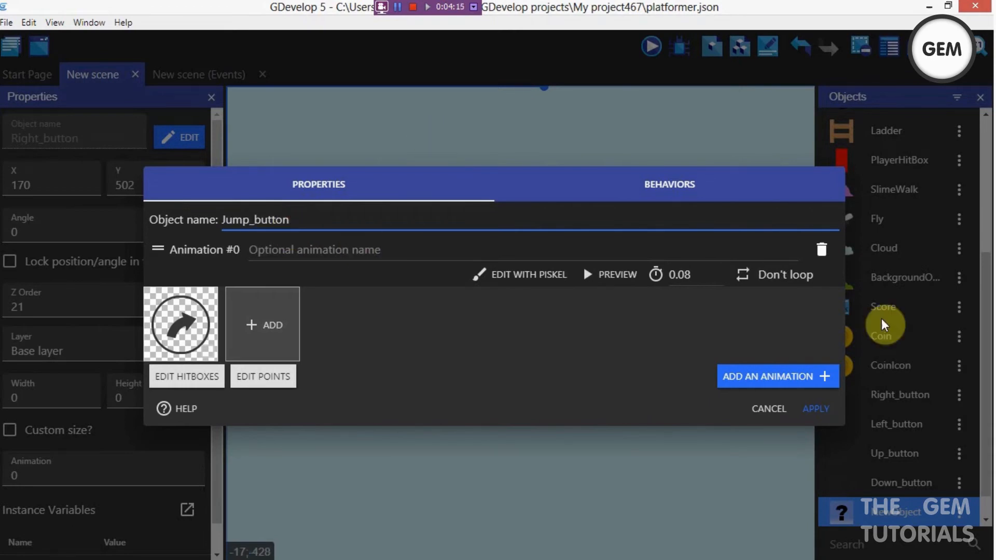
click(810, 410)
Step: Move the Right_button instance up and to the right of the first grass block, to about X 219, Y 454
click(753, 449)
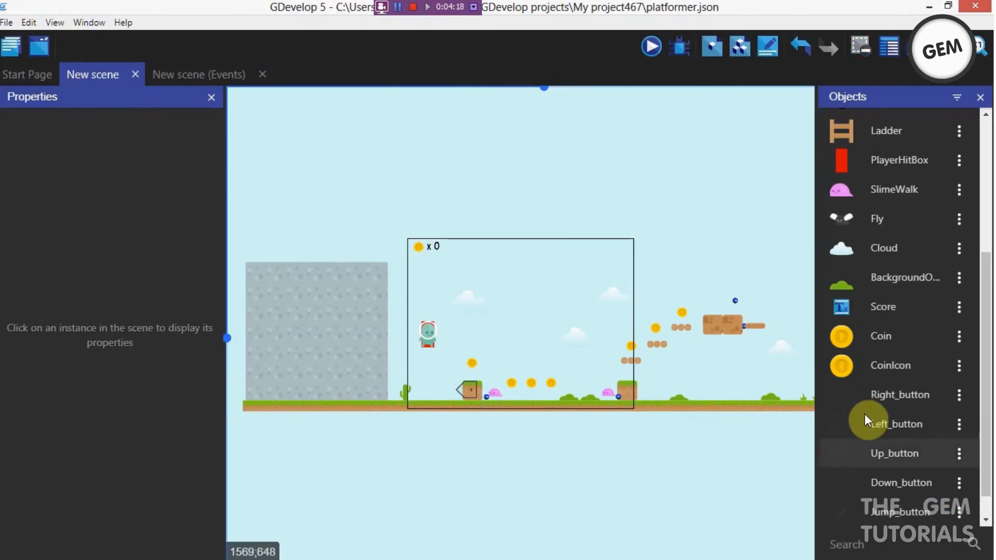
click(979, 47)
click(469, 420)
scroll(467, 414, up, 8)
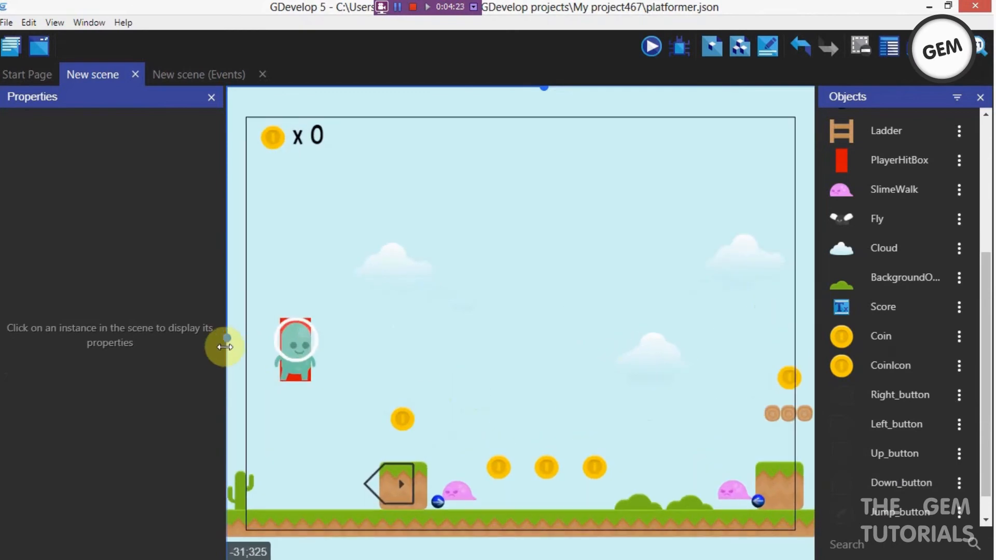
drag(226, 341, 225, 340)
scroll(229, 351, down, 5)
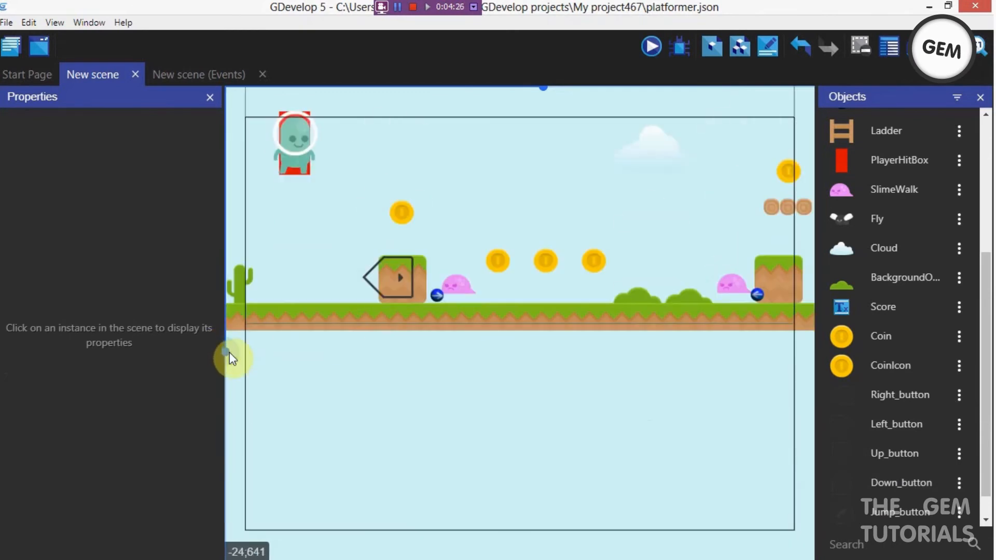
drag(394, 268, 427, 230)
click(573, 350)
Step: Place a Left_button instance to the left of Right_button at about X 118 and nudge it up to Y 454, level with Right_button
drag(722, 379, 327, 224)
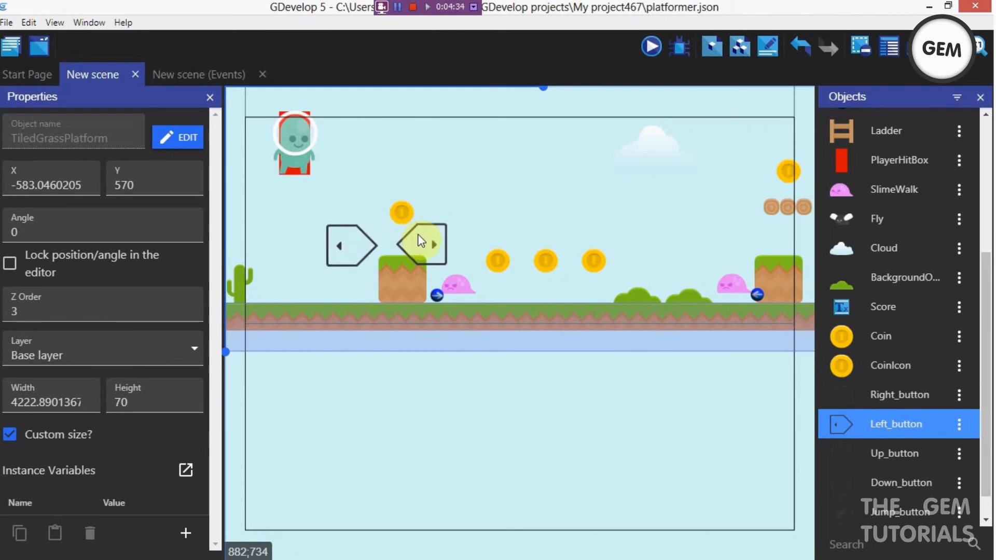
click(412, 234)
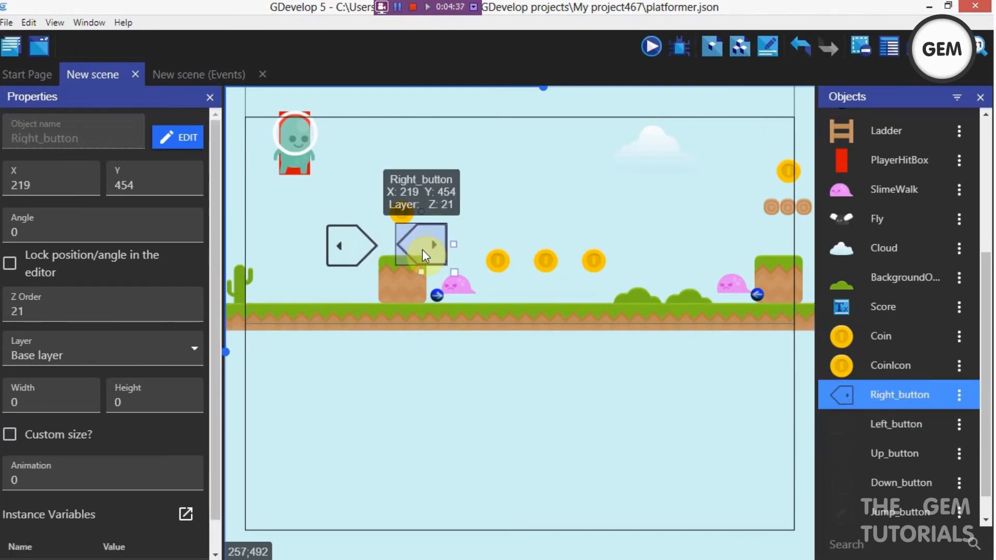
click(355, 250)
key(Up)
key(Up)
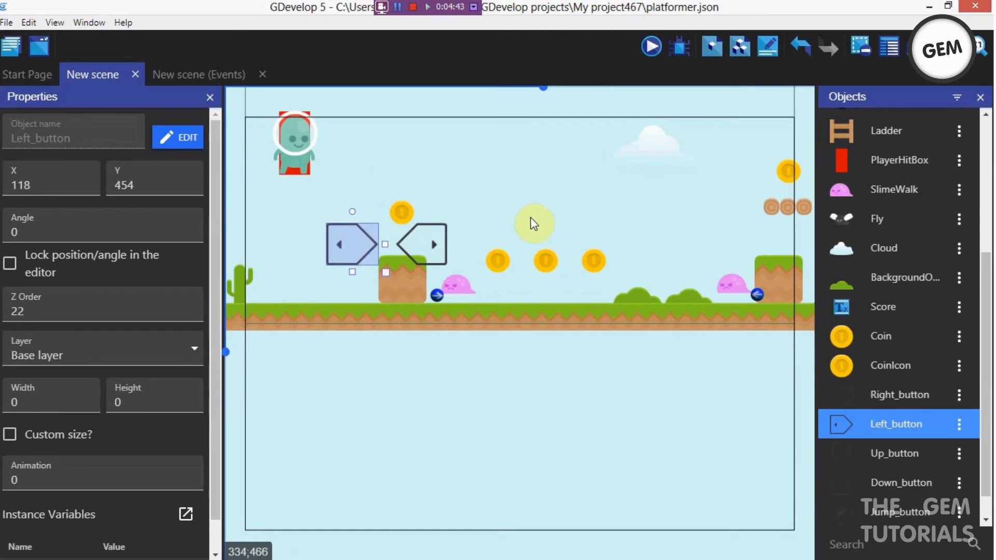
Step: Place an Up_button instance above and between Left_button and Right_button, at about X 176, Y 402
click(534, 224)
drag(871, 455, 366, 188)
click(394, 200)
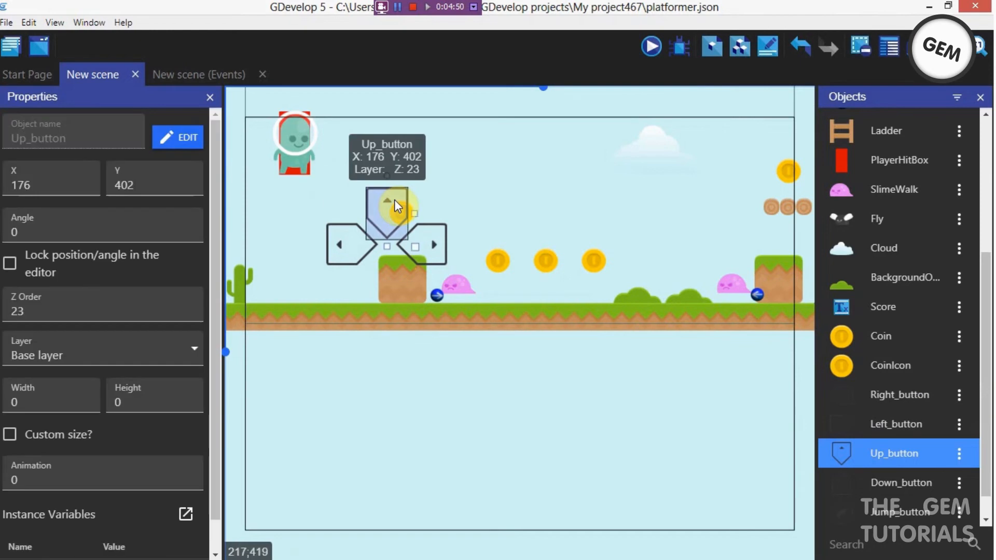
Step: Nudge Up_button to X 177 and place a Down_button instance directly below it at X 177, Y 507
key(Right)
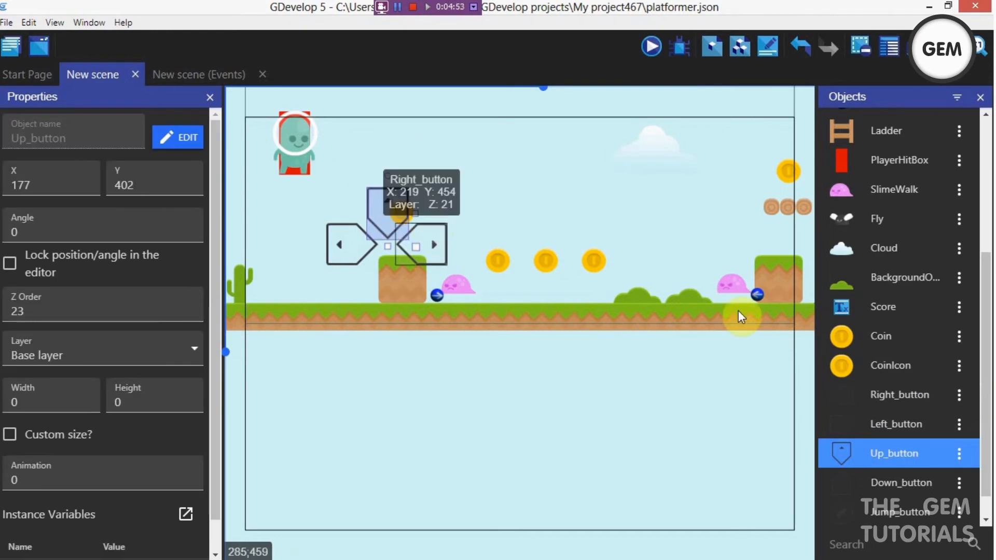
drag(842, 482, 367, 260)
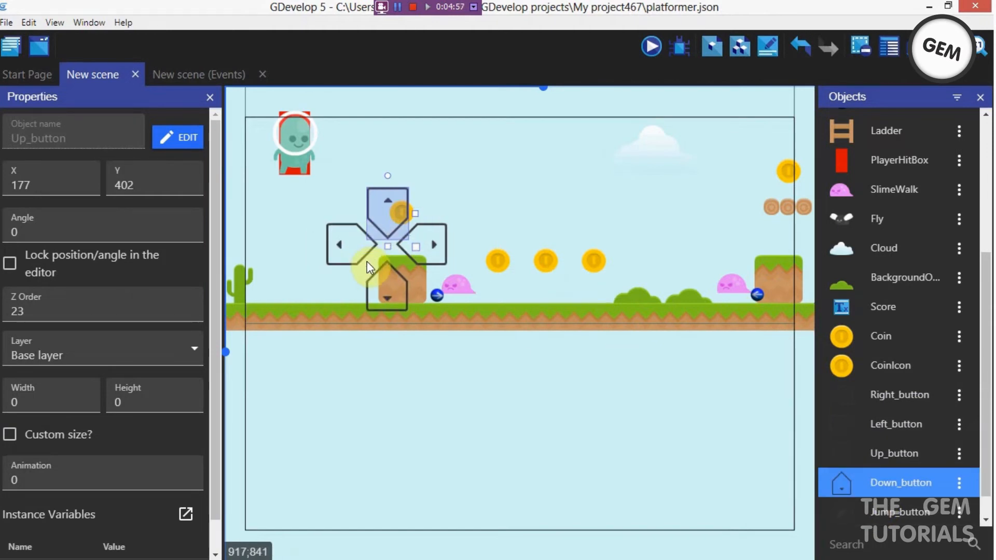
key(Right)
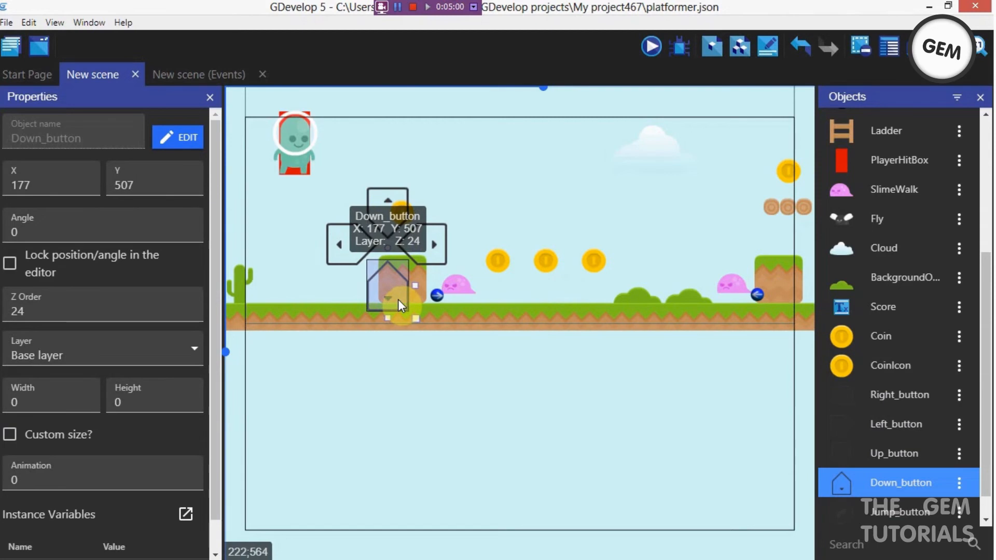
Step: Nudge the Down_button instance up to Y 494 so it closes up with the other arrows, and deselect it
click(447, 282)
click(394, 284)
key(Up)
key(Up)
key(Up)
key(Up)
key(Up)
key(Up)
key(Up)
key(Up)
key(Up)
key(Up)
key(Up)
key(Up)
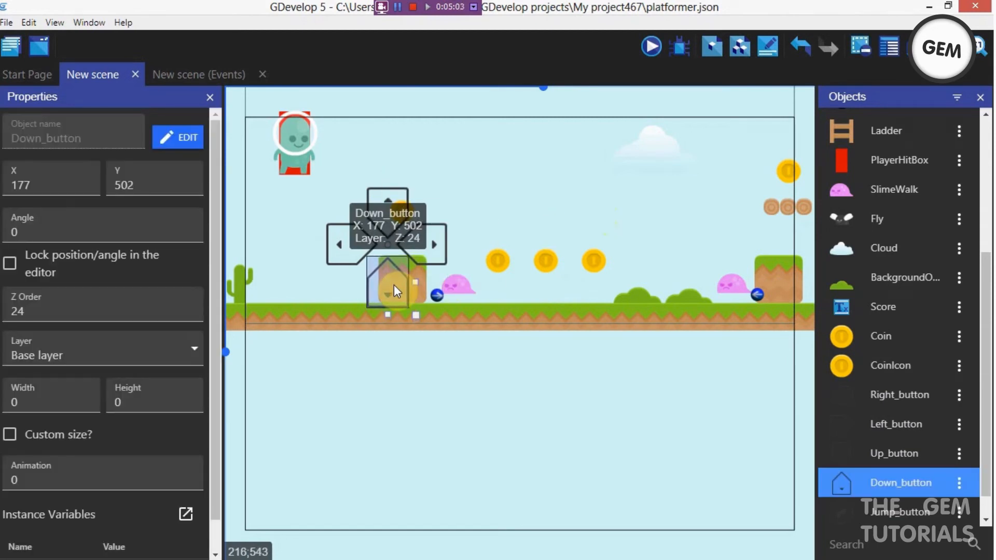
key(Up)
key(Up)
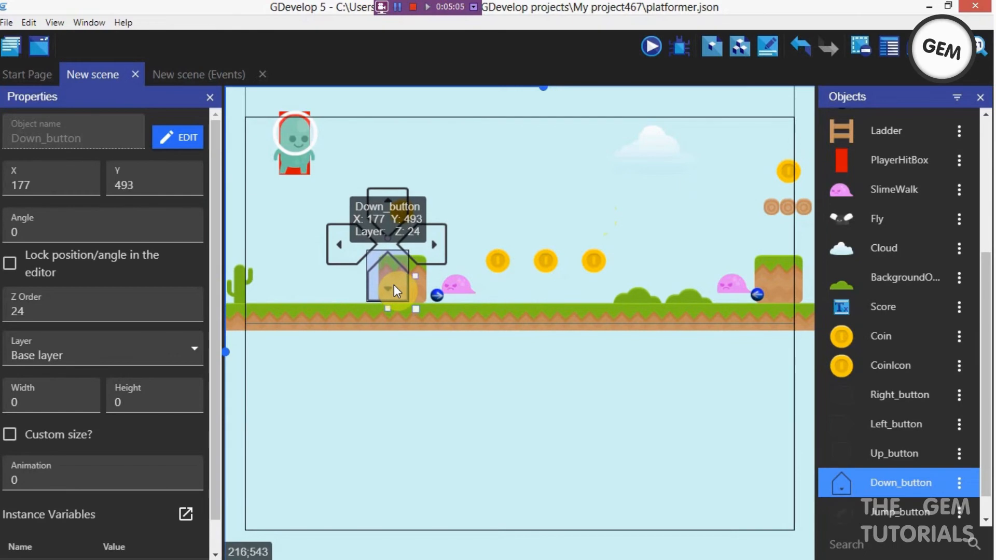
key(Down)
click(572, 179)
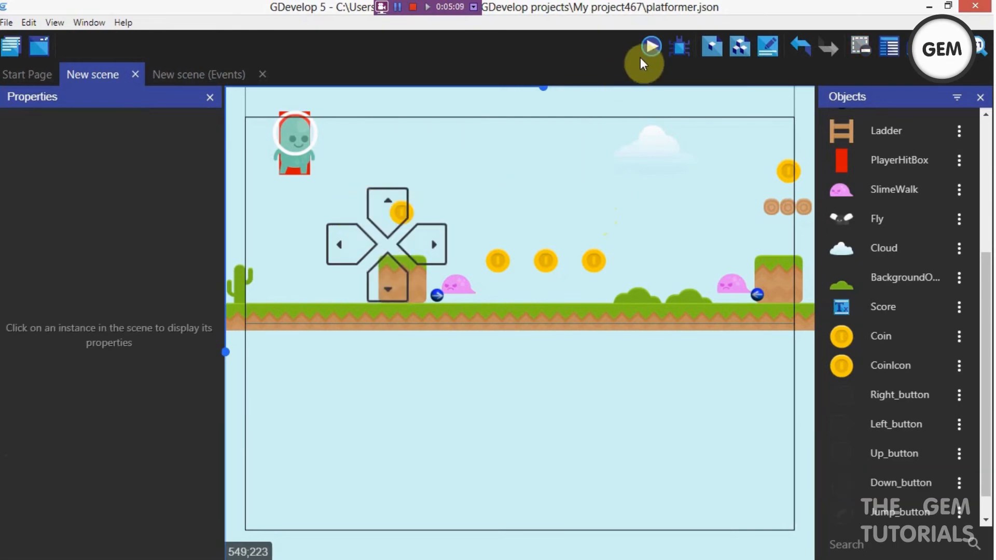
Step: Preview the game, run and jump with the player to check how the arrow buttons behave, and close the preview
click(651, 46)
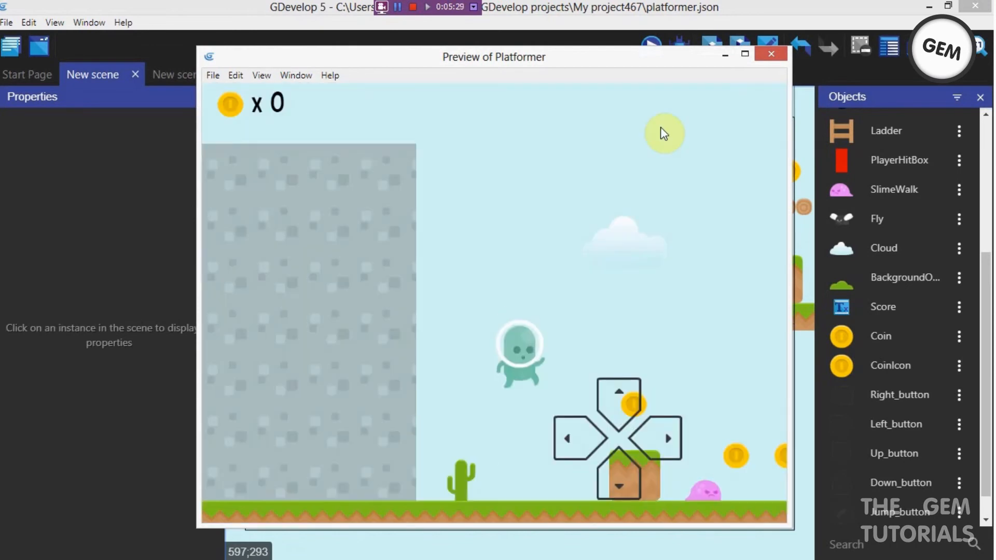
key(Right)
key(space)
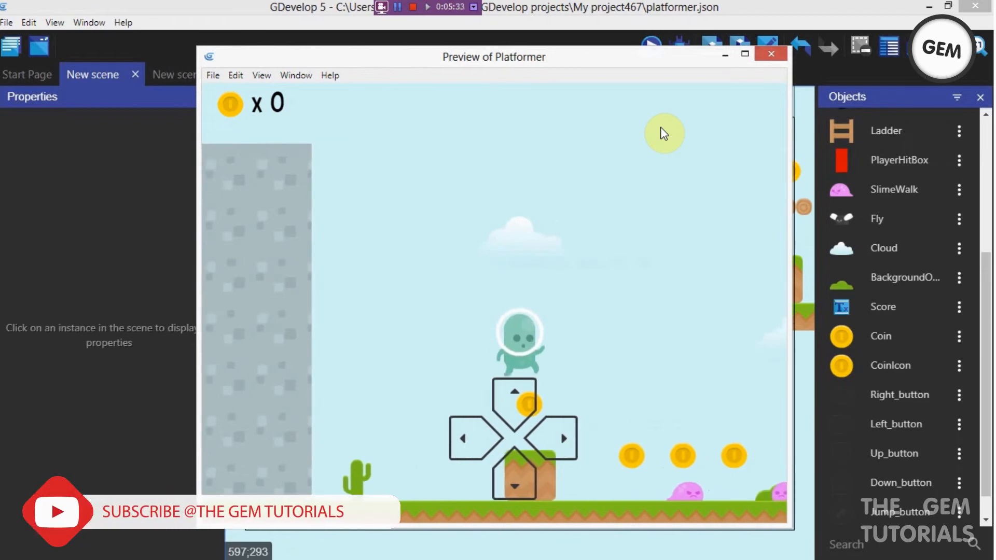
key(Right)
key(Right)
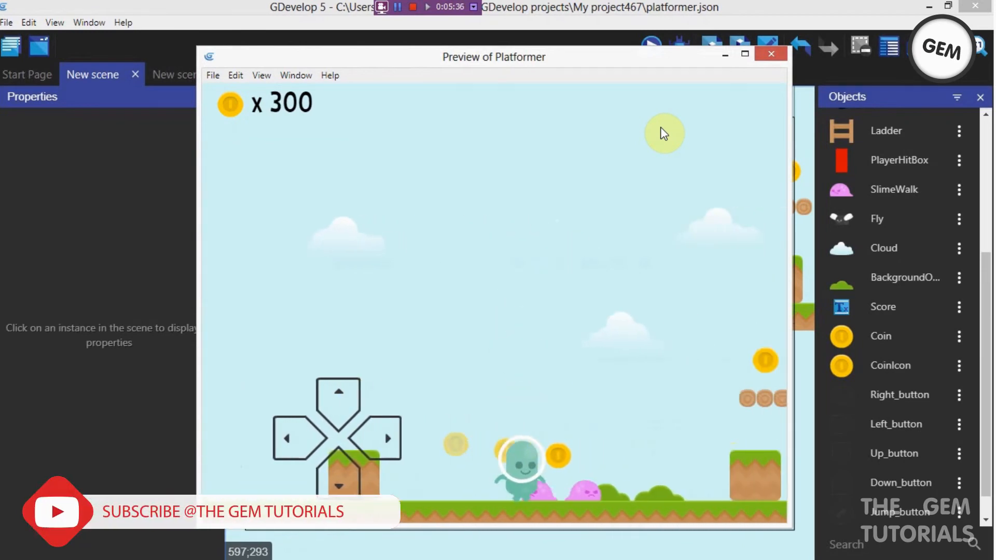
key(Left)
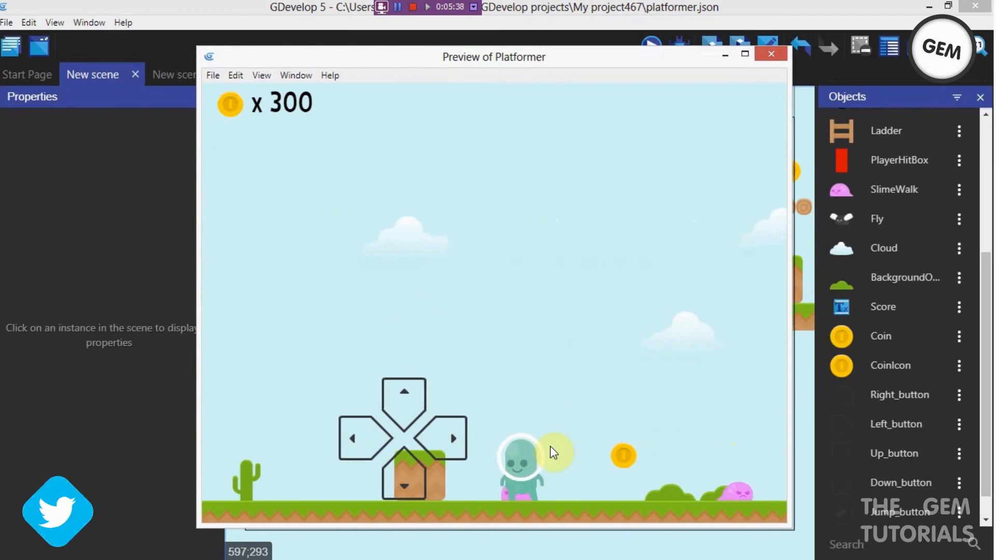
click(771, 54)
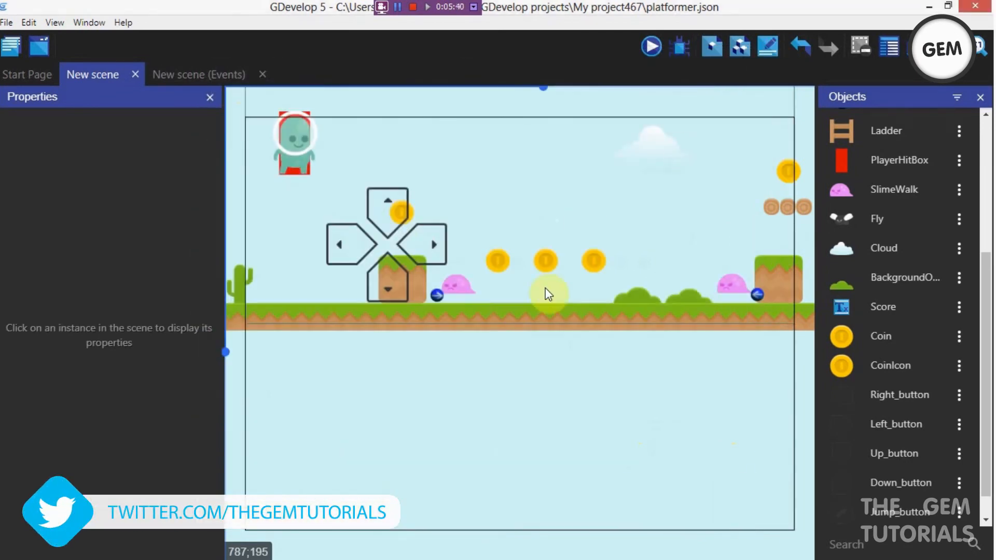
Step: Assign the Up_button and Left_button instances to the GUI layer
click(396, 217)
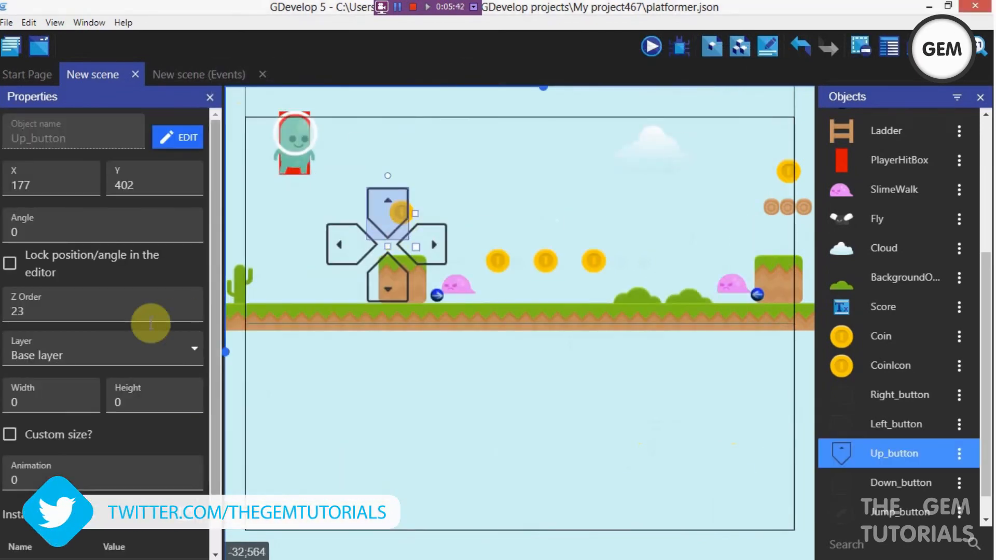
click(115, 363)
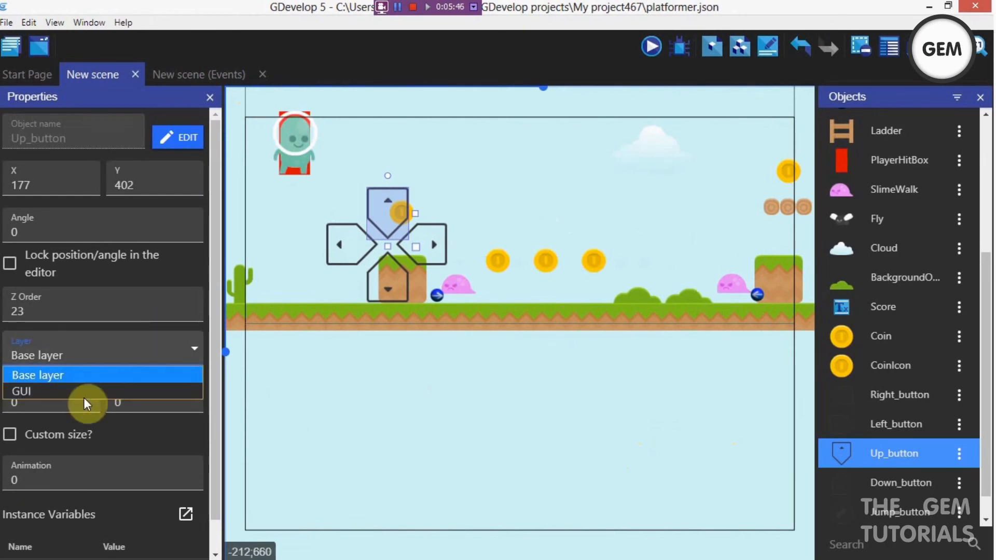
click(33, 394)
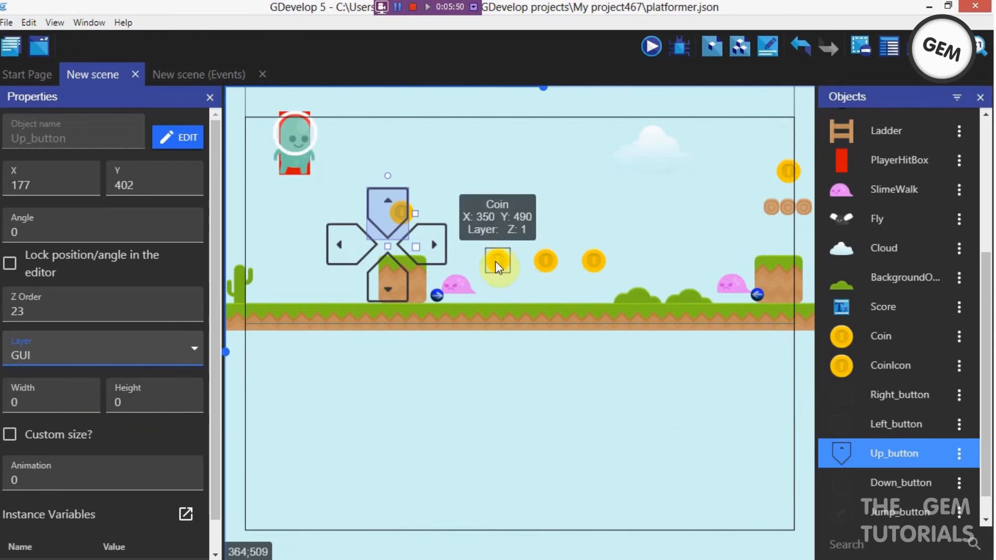
click(496, 261)
click(383, 205)
click(347, 249)
click(93, 357)
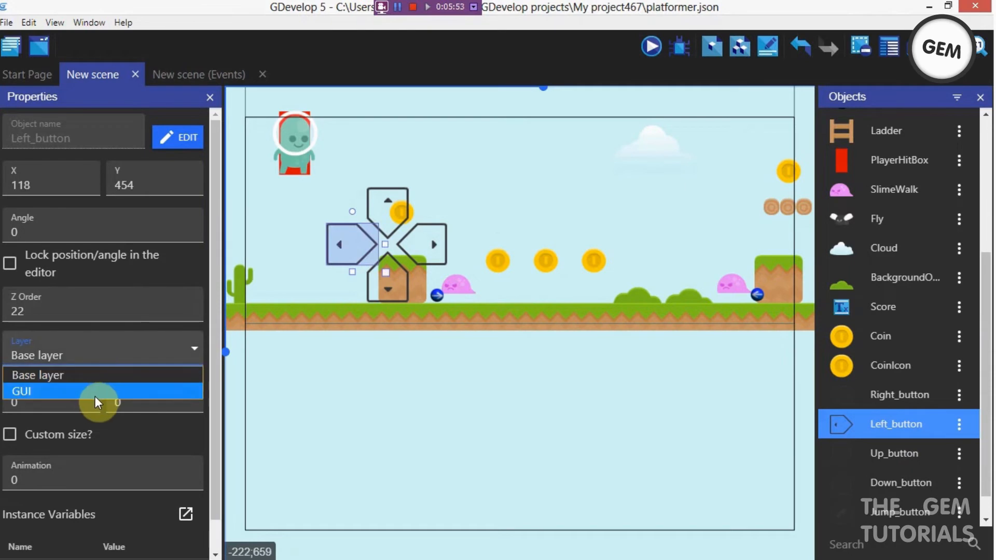
click(95, 396)
Step: Assign the Right_button and Down_button instances to the GUI layer and clear the selection
click(419, 245)
click(134, 358)
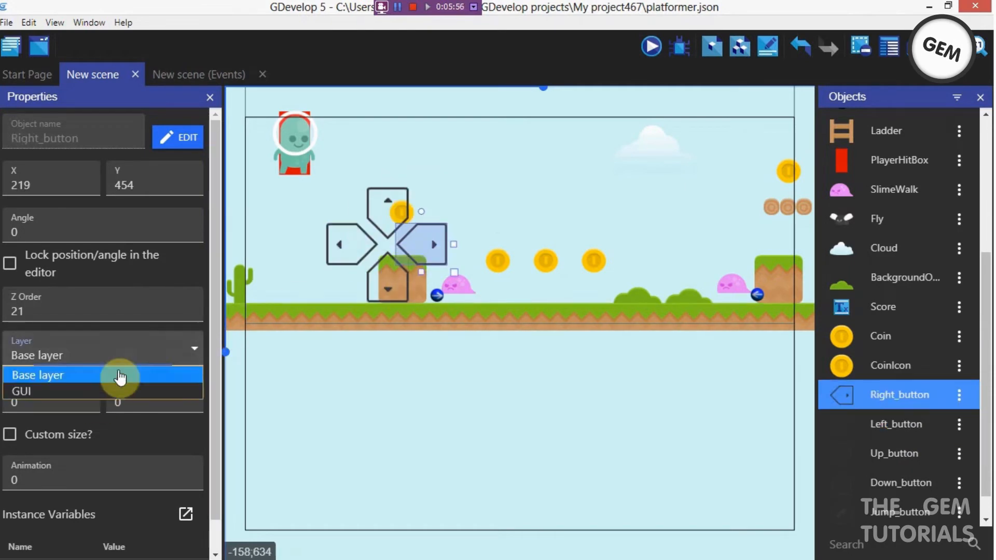
click(106, 394)
click(345, 416)
click(385, 288)
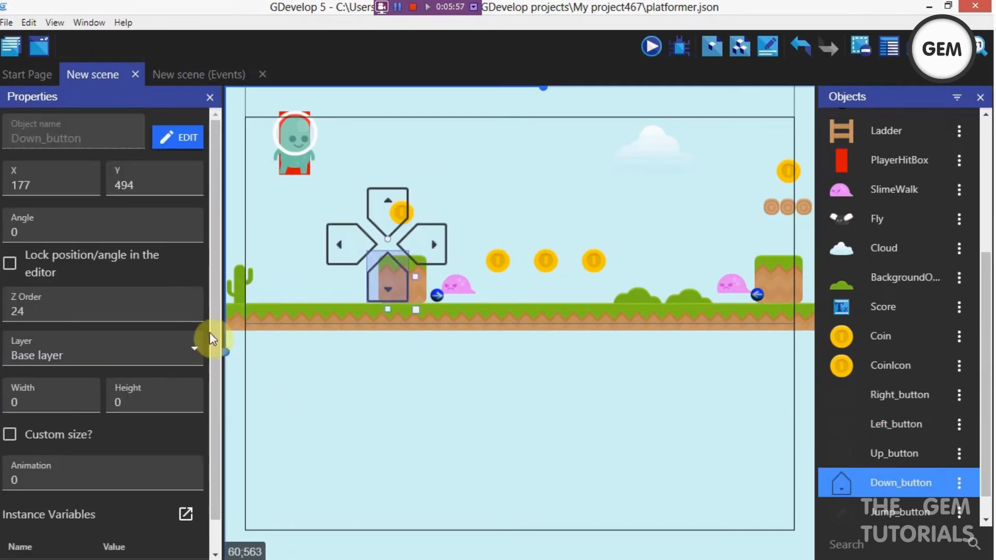
click(165, 350)
click(138, 392)
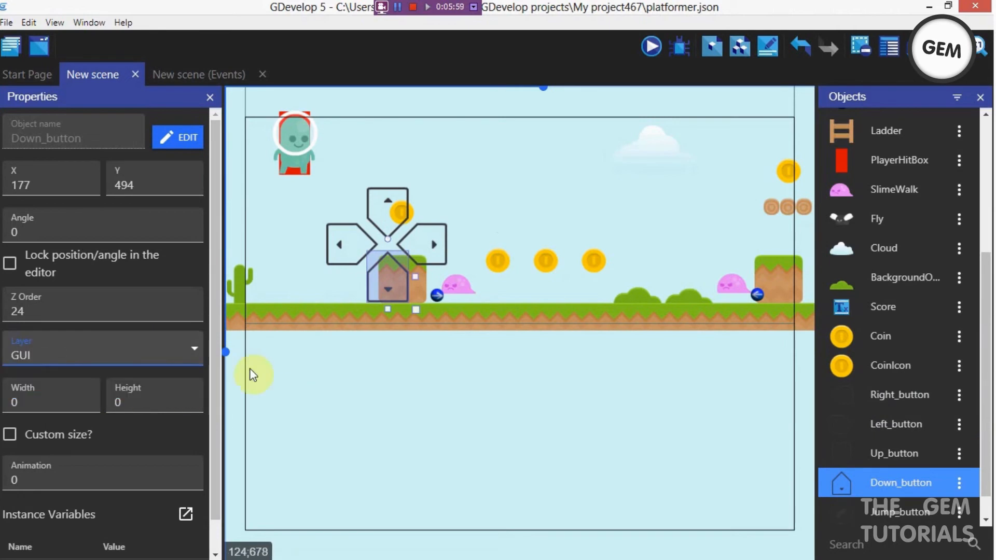
click(327, 385)
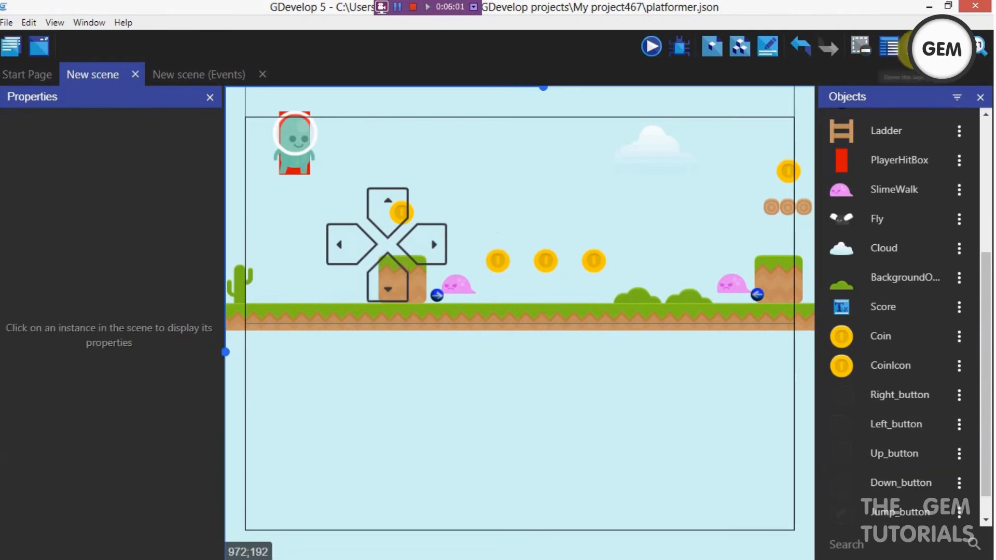
Step: Add a new layer above GUI in the scene and add two effects to it
click(911, 52)
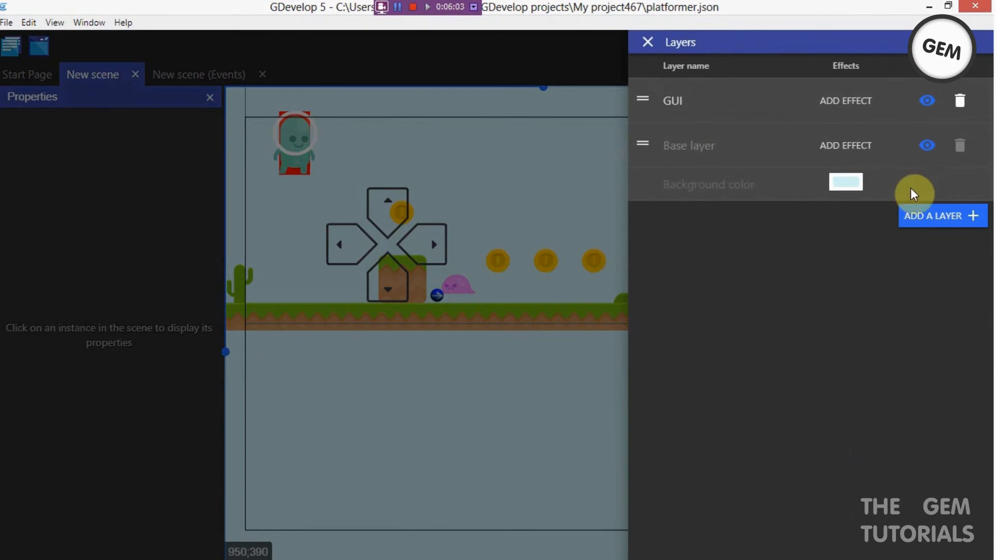
click(932, 216)
click(726, 106)
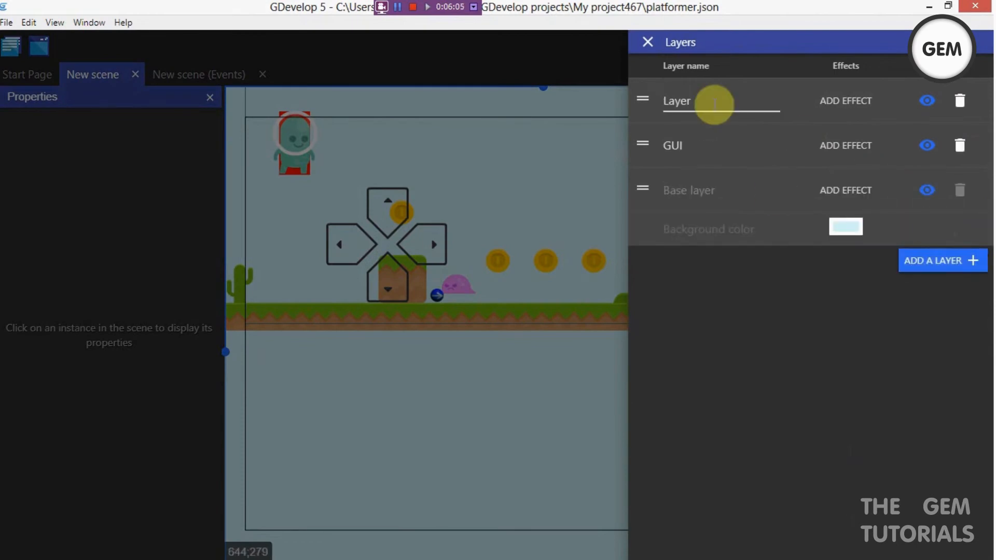
click(876, 103)
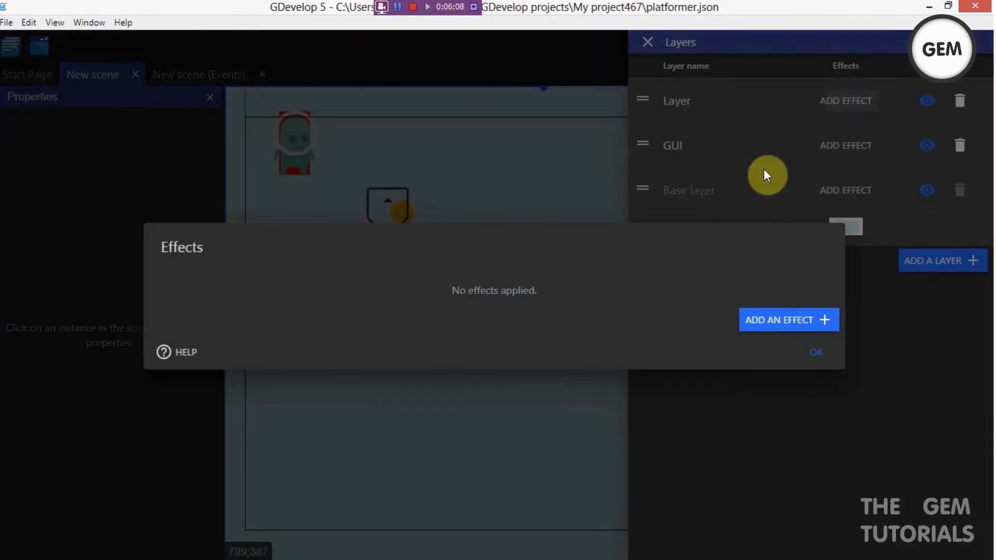
double_click(777, 316)
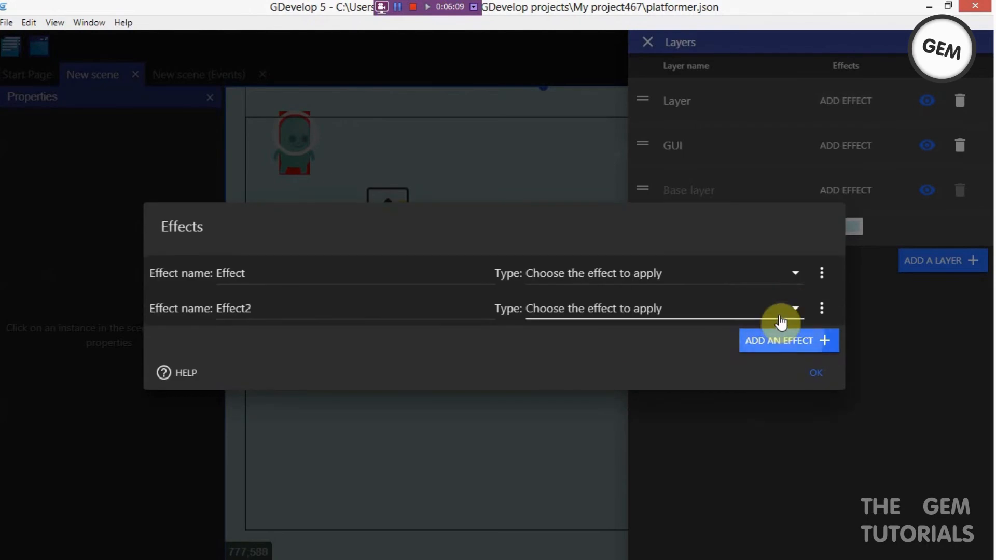
Step: Browse the effect types for the second effect without choosing one, and delete the new layer together with its objects
click(781, 315)
scroll(777, 238, down, 2)
scroll(764, 94, up, 2)
scroll(749, 248, down, 2)
scroll(760, 107, up, 2)
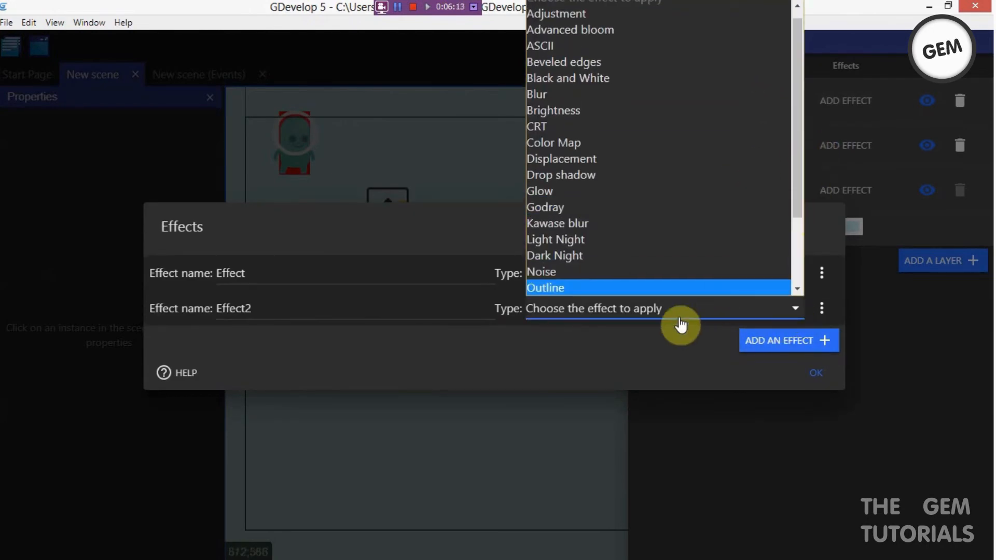
click(645, 369)
click(819, 367)
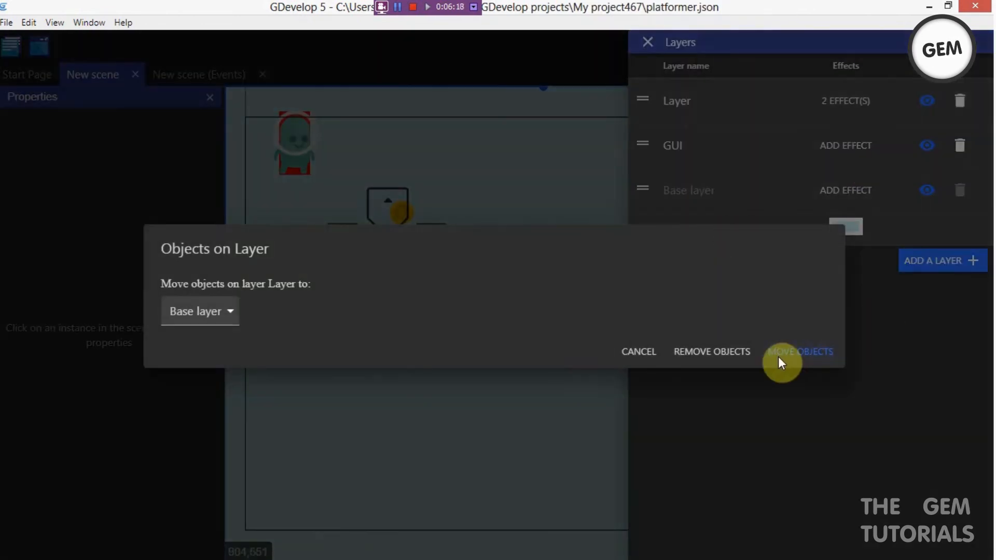
click(717, 352)
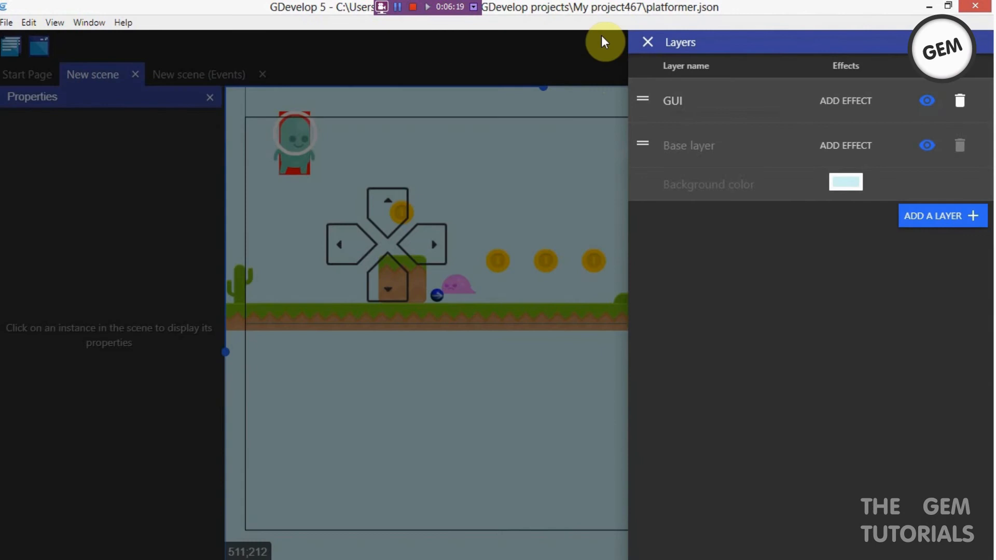
click(648, 42)
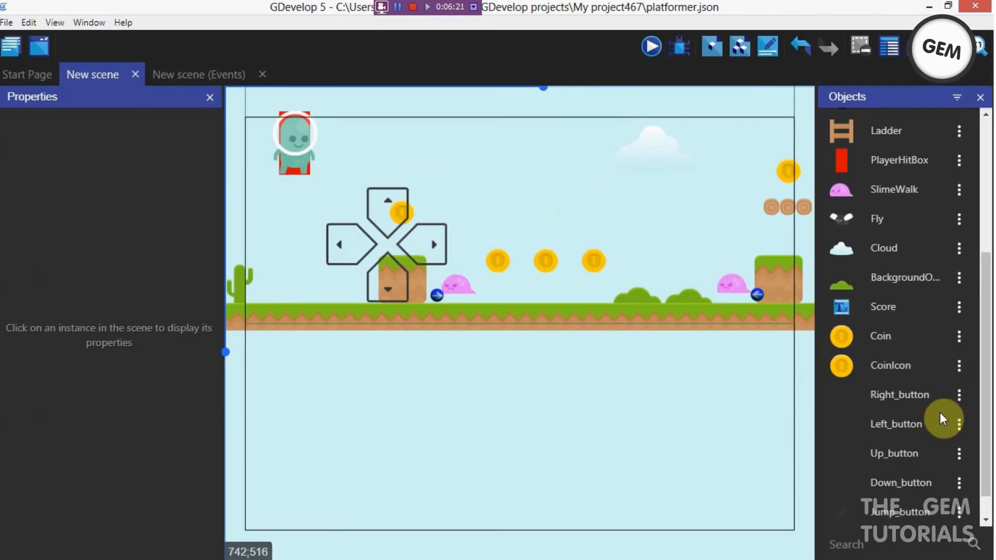
Step: Place a Jump_button instance at about X 664, Y 447, above the second slime, and assign it to the GUI layer
drag(884, 513, 701, 218)
click(716, 238)
click(103, 355)
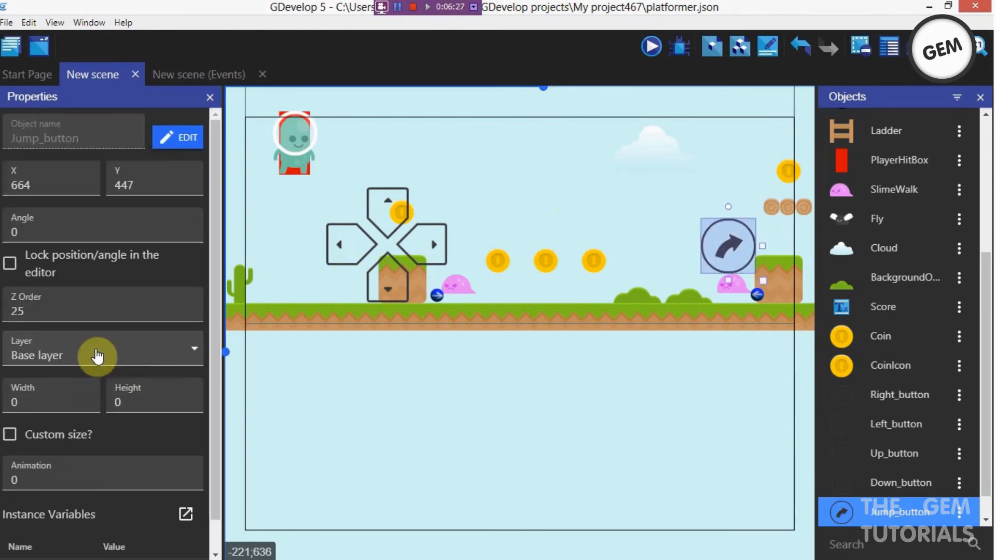
click(109, 392)
click(600, 144)
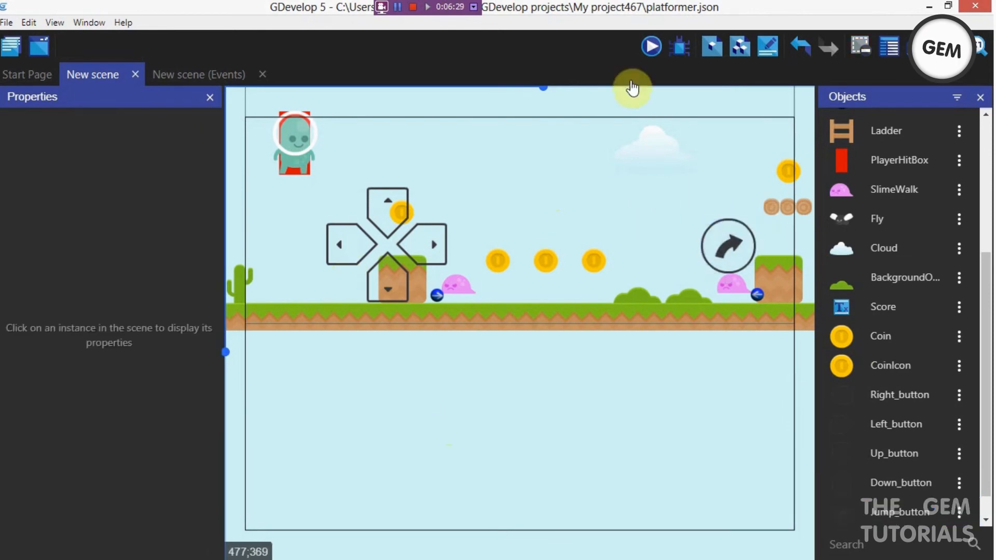
Step: Preview the game and move and jump with the player in both directions to check that the control buttons stay fixed on screen
click(653, 46)
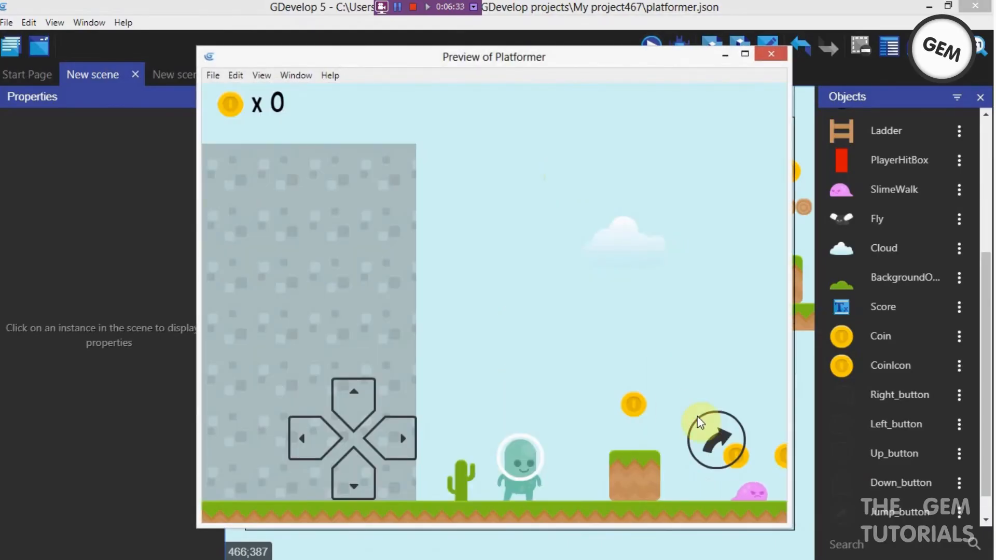
key(Right)
key(space)
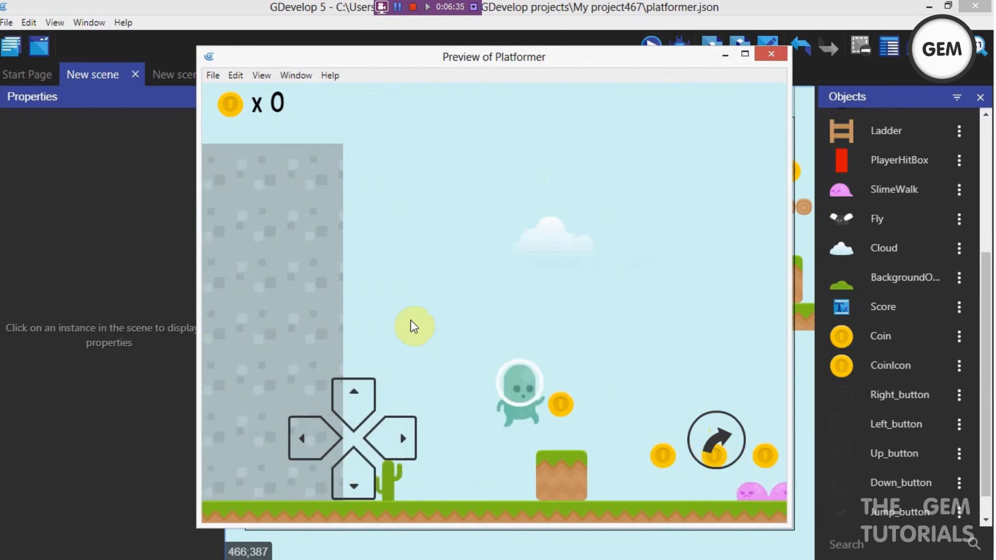
key(XF86AudioMute)
key(Right)
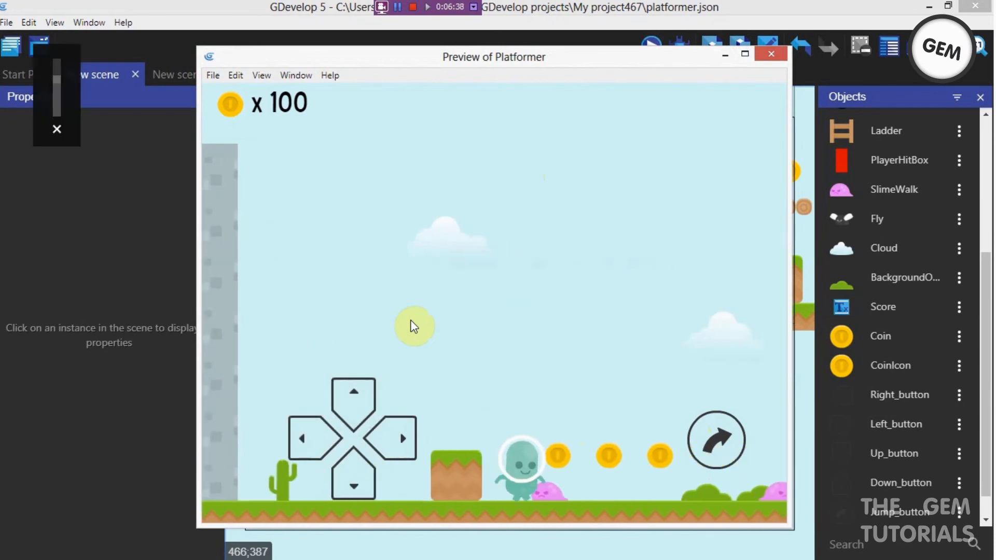
key(Left)
key(space)
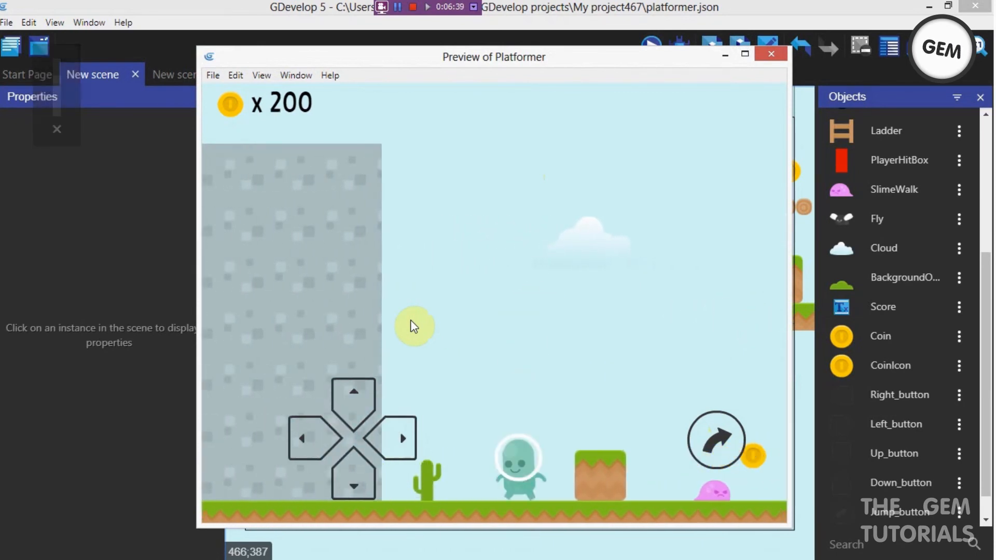
key(Left)
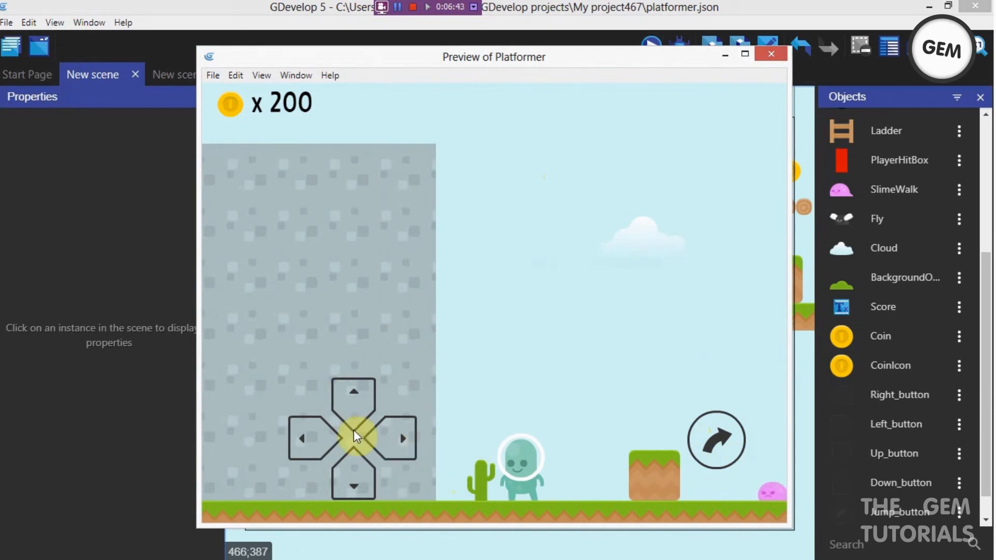
key(Right)
key(space)
key(Left)
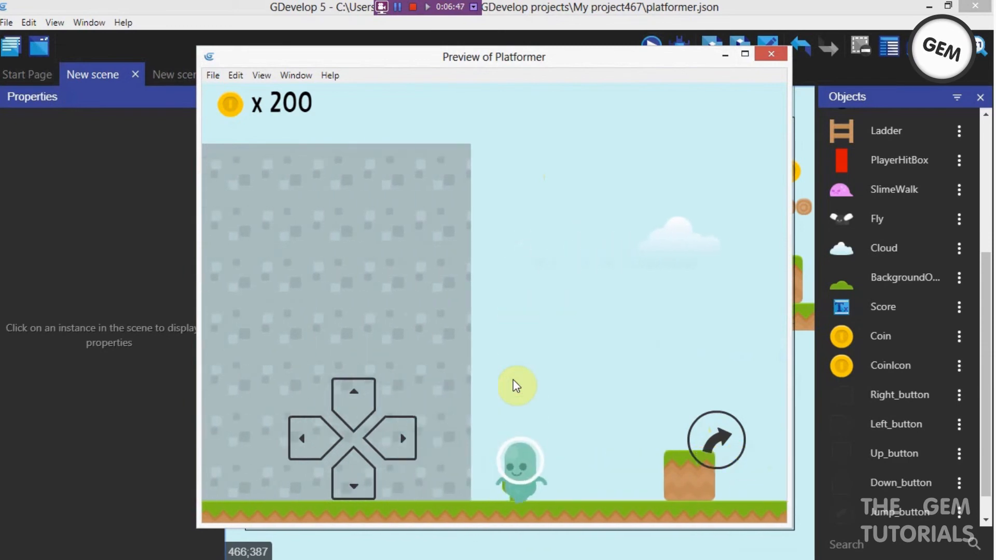
Step: Move the player right and jump onto the grass block to check the fixed buttons, and close the game preview
key(Right)
key(space)
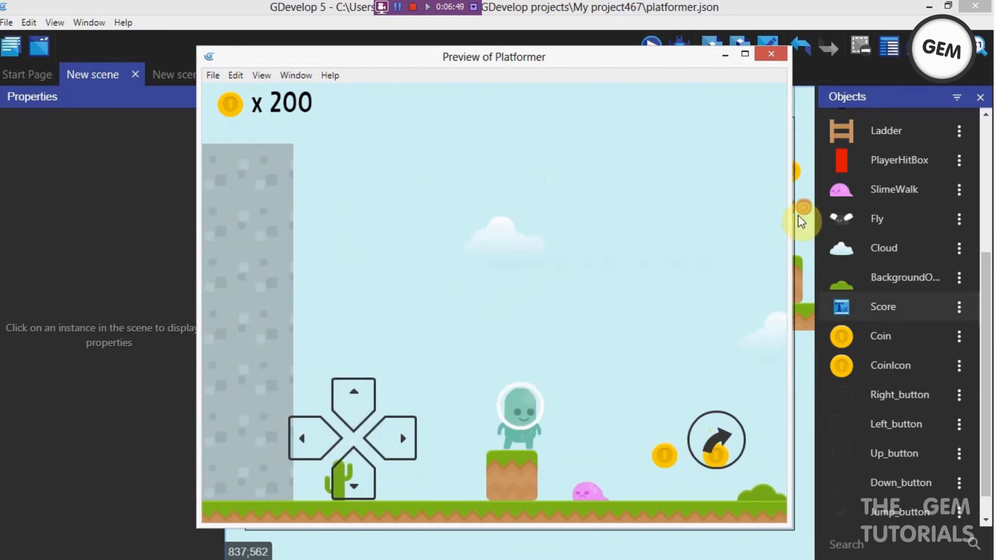
click(783, 56)
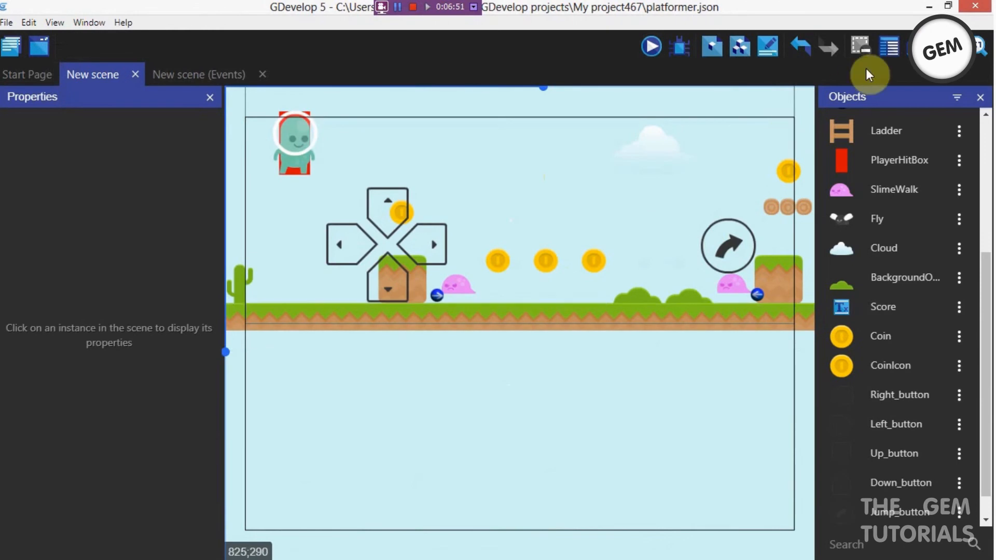
Step: Select the four directional button instances together and shift them horizontally to X 103, keeping them inside the game window frame
scroll(441, 270, down, 5)
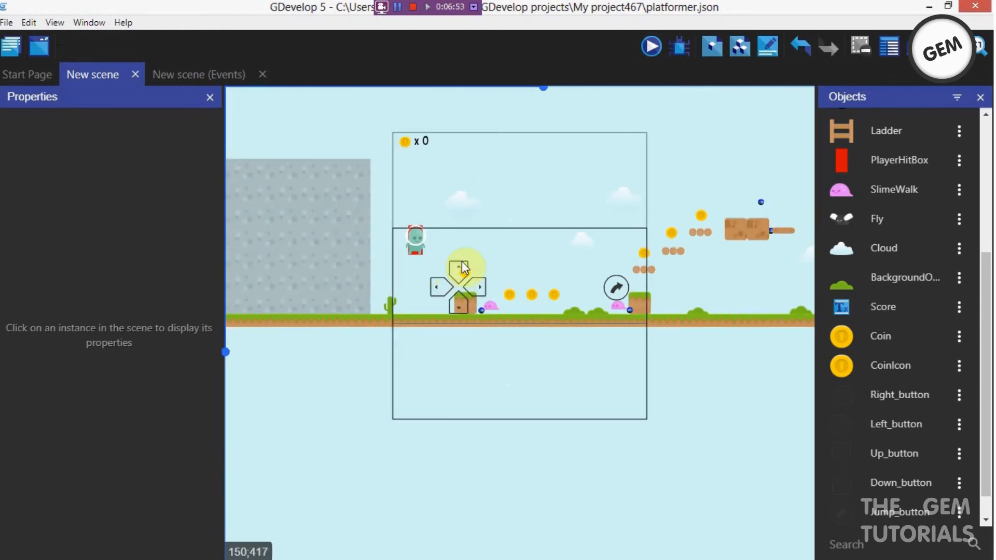
click(423, 286)
shift+click(438, 290)
shift+click(456, 302)
shift+click(483, 288)
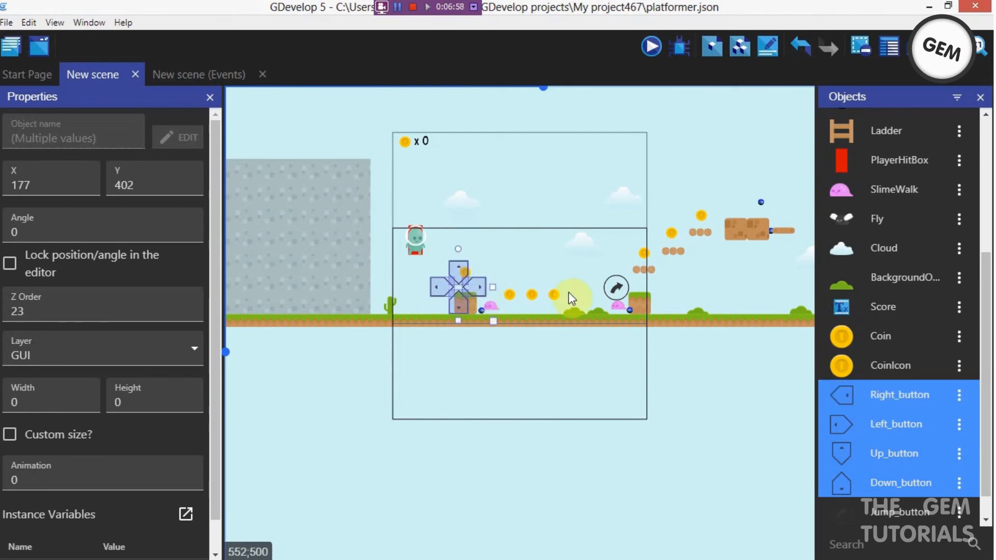
key(Left)
key(Left)
key(Left)
key(Left)
key(Left)
key(Left)
key(Left)
key(Left)
key(Left)
key(Left)
key(Left)
key(Left)
key(Left)
key(Left)
key(Left)
key(Left)
key(Left)
key(Left)
key(Left)
key(Left)
key(Left)
key(Left)
key(Left)
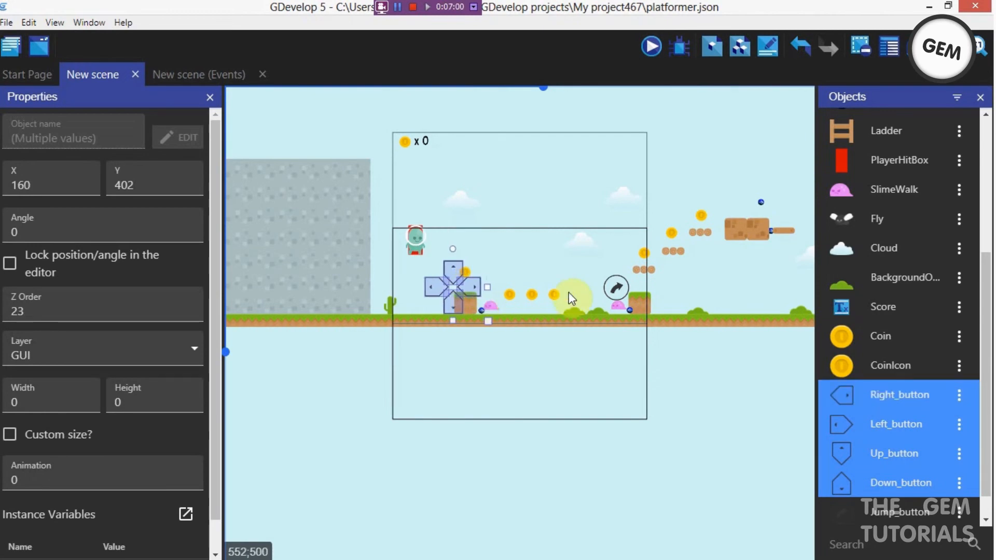
key(Left)
key(Left)
key(Left)
key(Left)
key(Left)
key(Left)
key(Left)
key(Left)
key(Left)
key(Left)
key(Left)
key(Left)
key(Left)
key(Left)
key(Left)
key(Left)
key(Left)
key(Left)
key(Left)
key(Left)
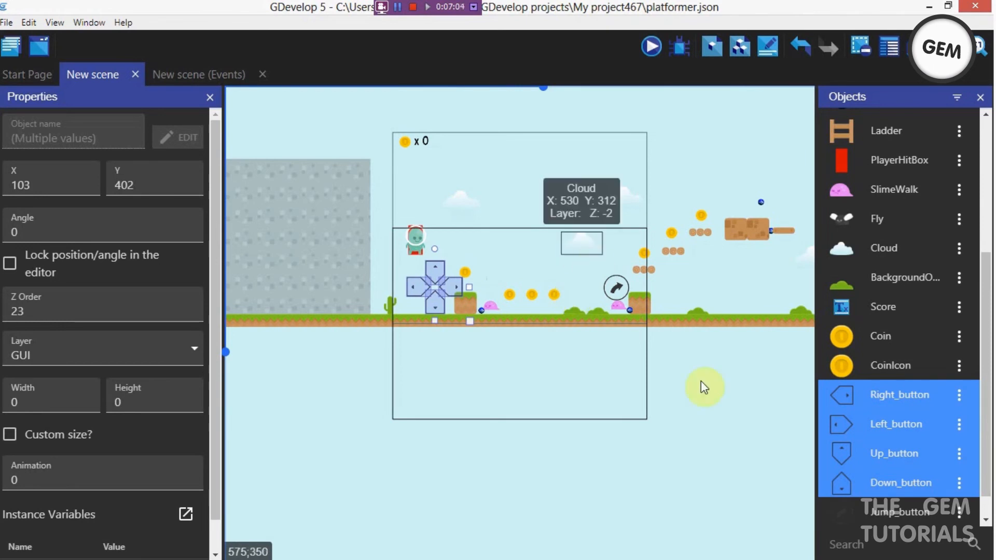
click(724, 397)
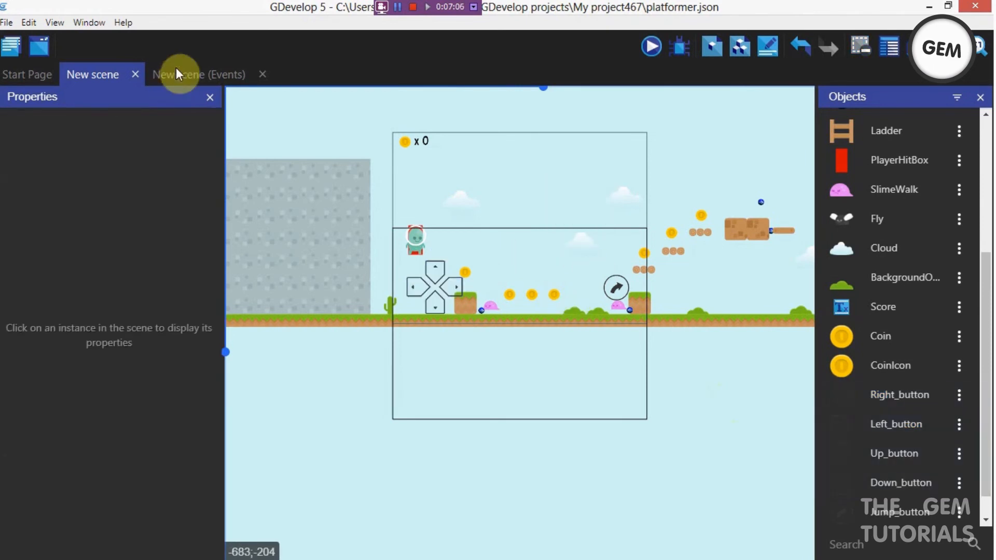
Step: Insert an event group named "onscreen controls" in the scene events, above the event that changes the Player's position
click(189, 76)
scroll(716, 270, down, 5)
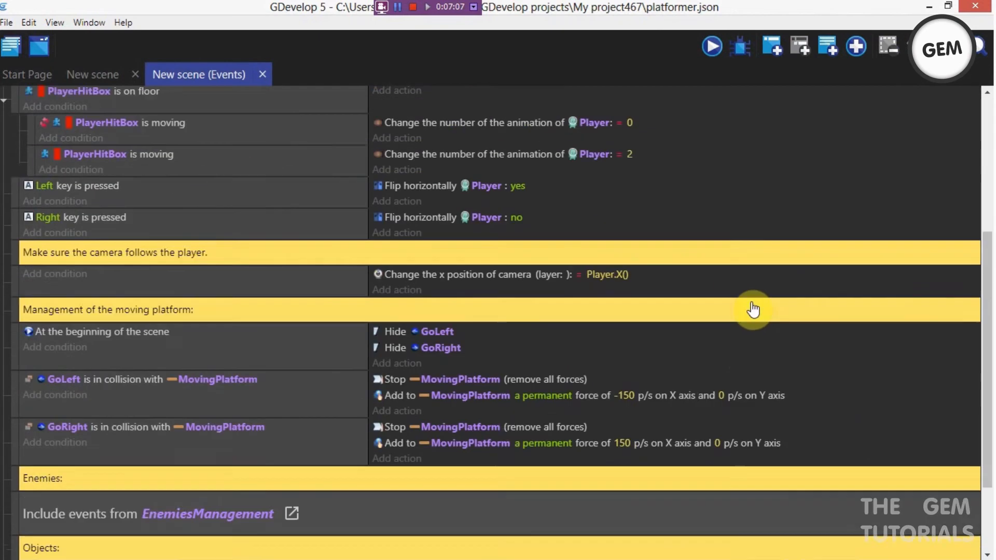
scroll(745, 273, up, 5)
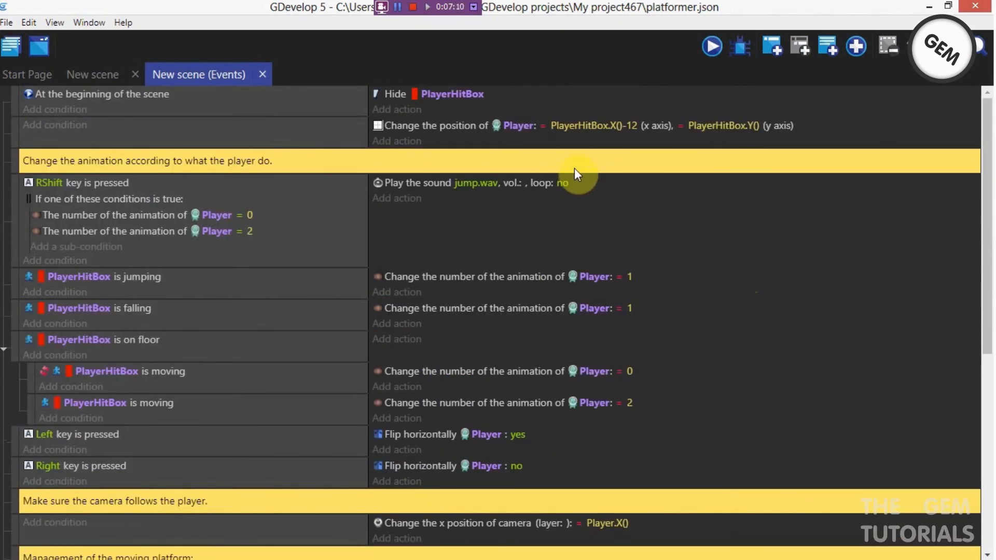
click(580, 143)
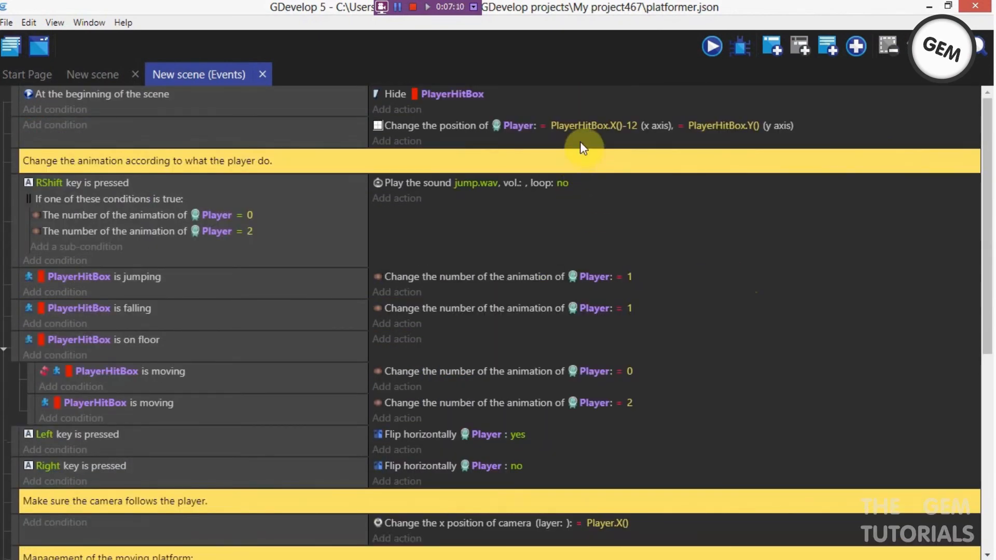
click(856, 50)
click(880, 106)
click(54, 129)
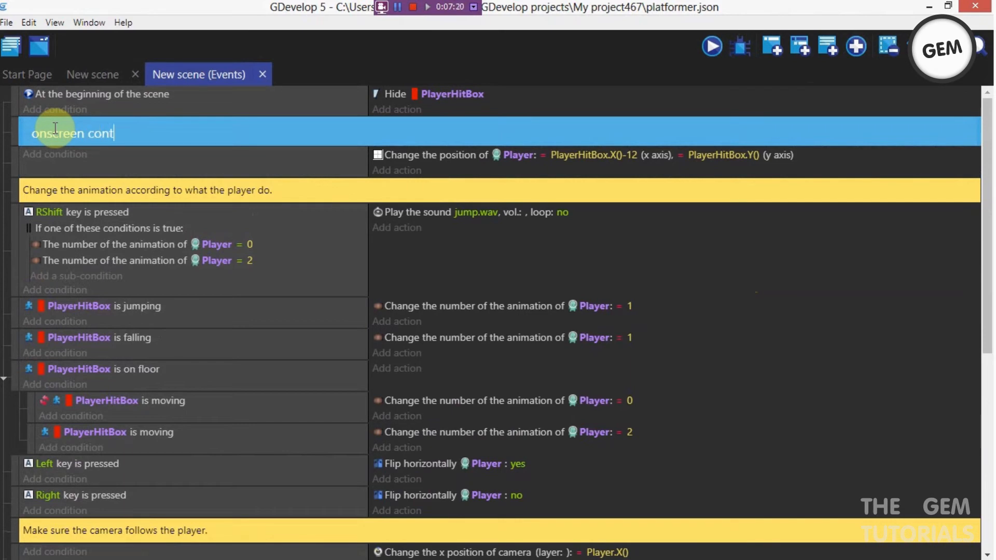
click(9, 135)
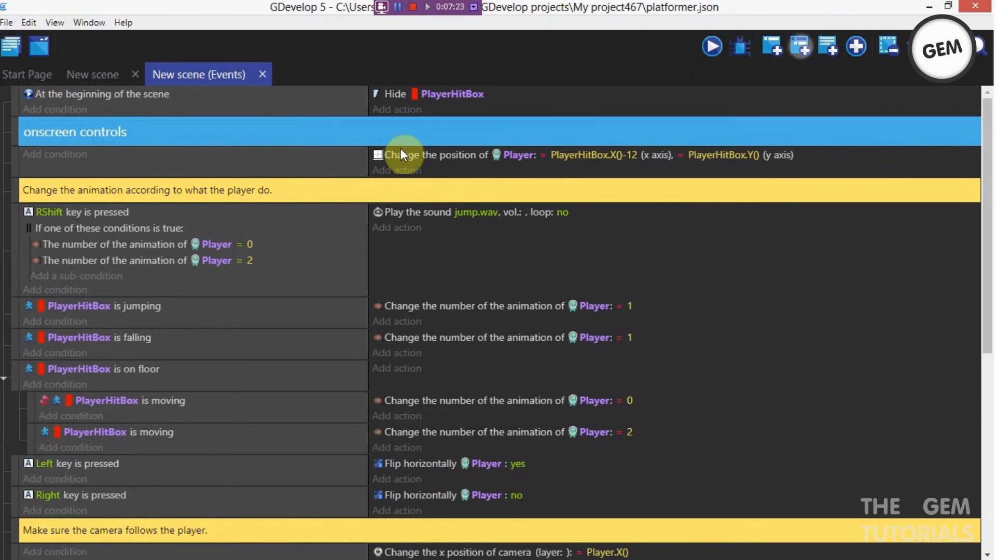
Step: Add a sub-event in the onscreen controls group with the condition that the cursor/touch is on Right_button, keeping the accurate test
click(123, 164)
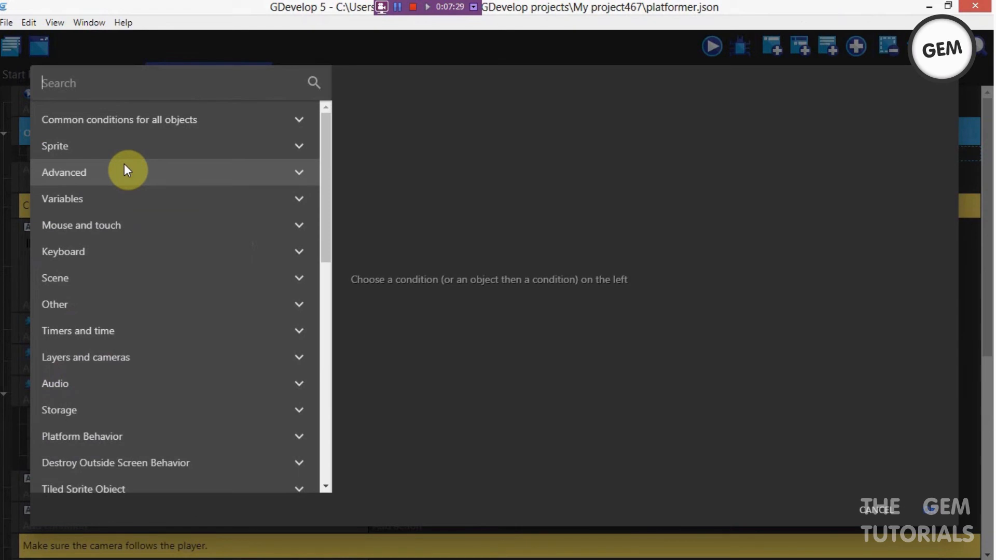
text(cur)
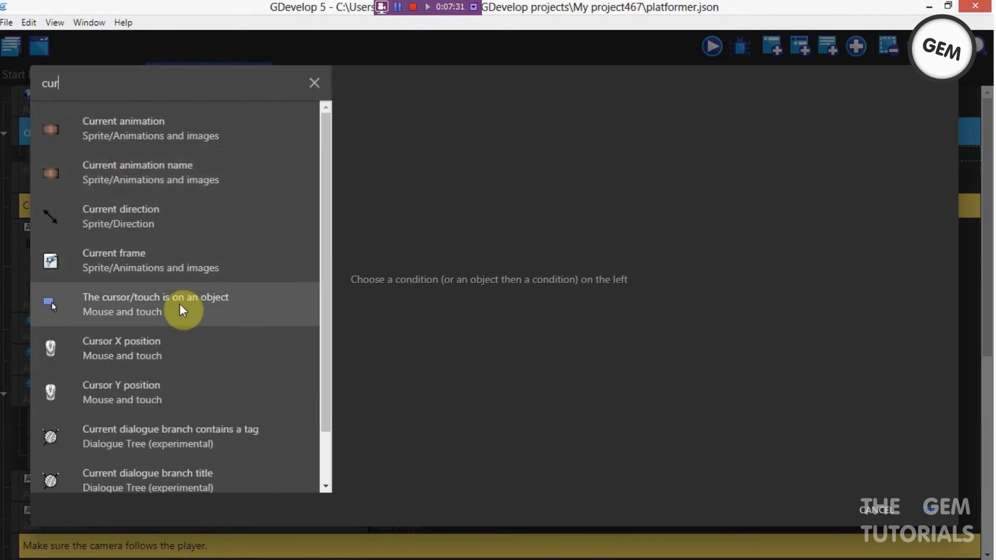
click(181, 310)
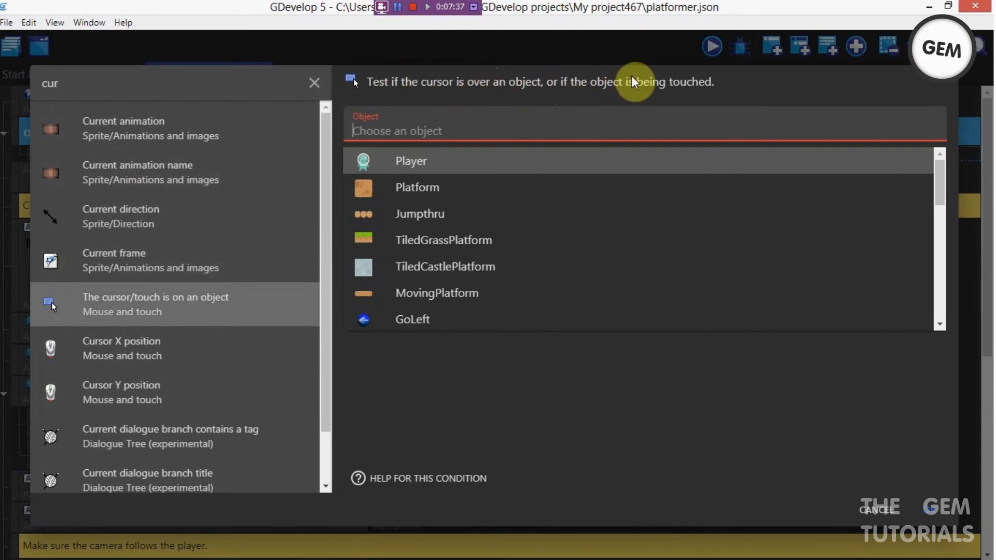
drag(939, 187, 929, 314)
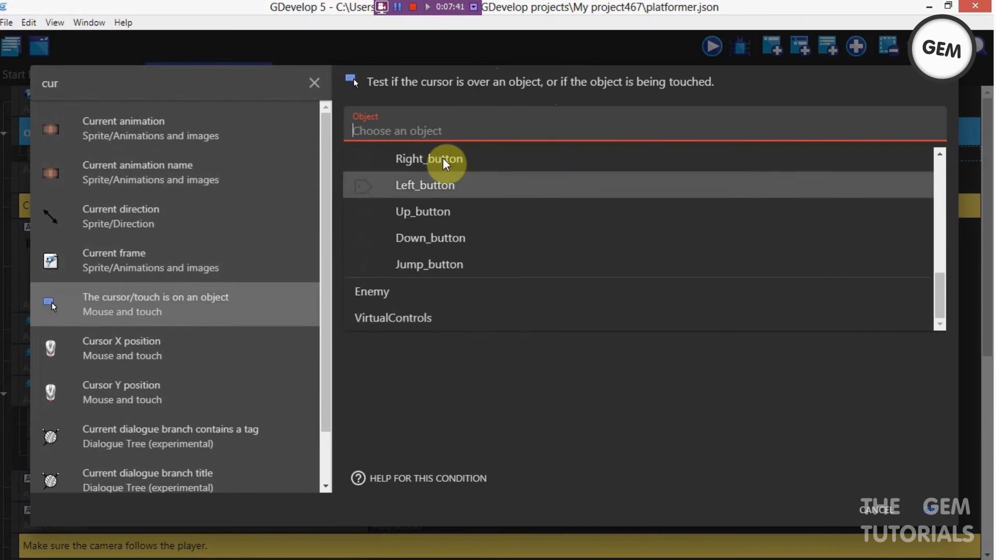
click(940, 156)
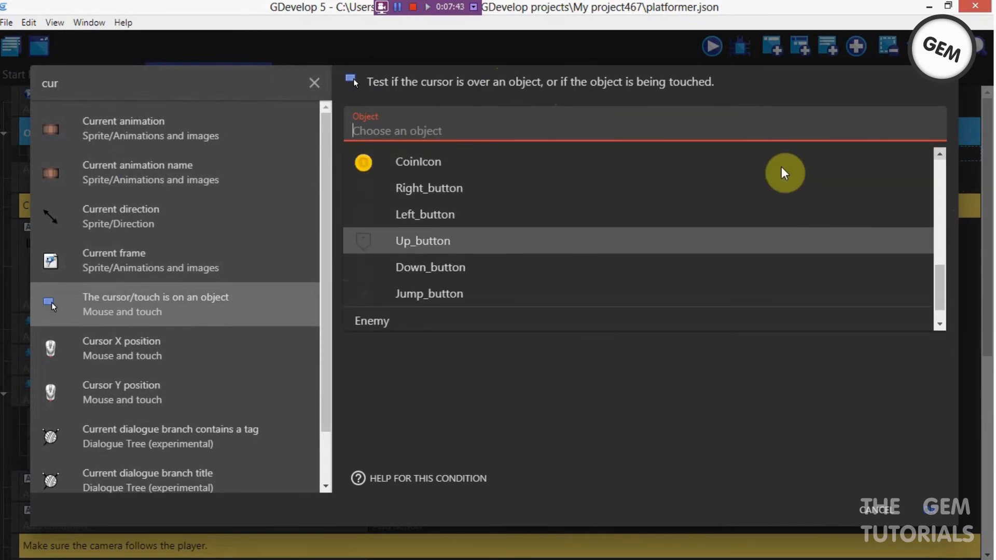
click(511, 188)
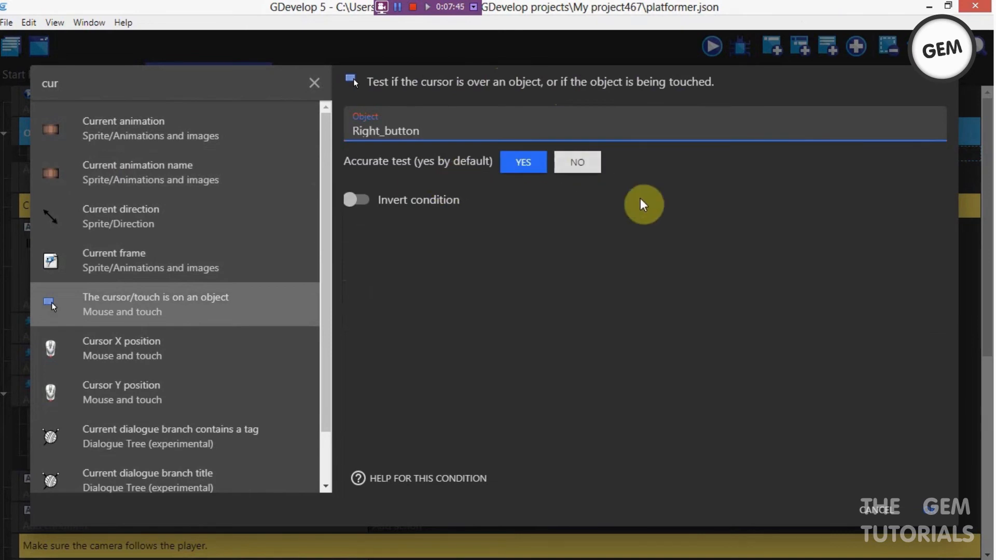
click(942, 513)
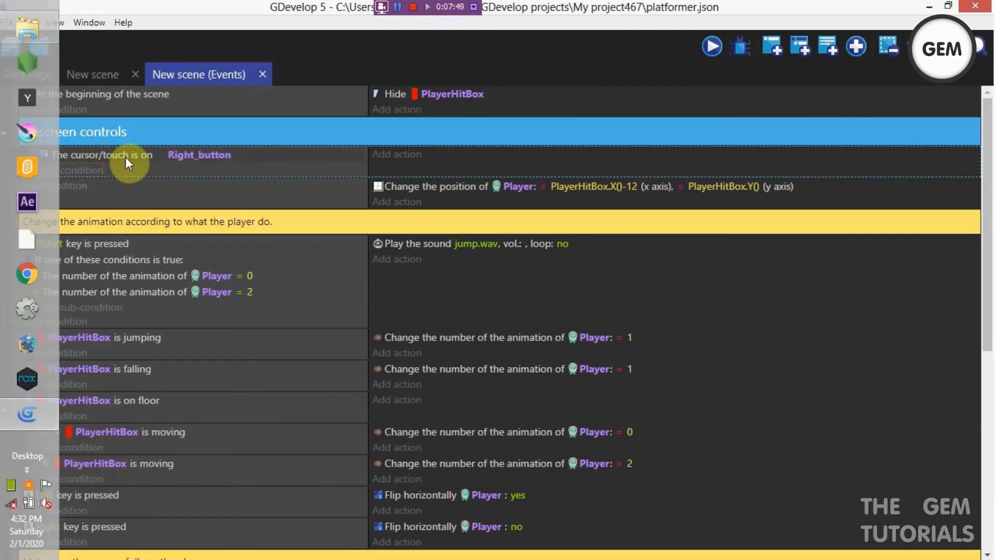
Step: Add a platform behavior action to the Right_button event that simulates a right key press for PlayerHitBox
click(407, 156)
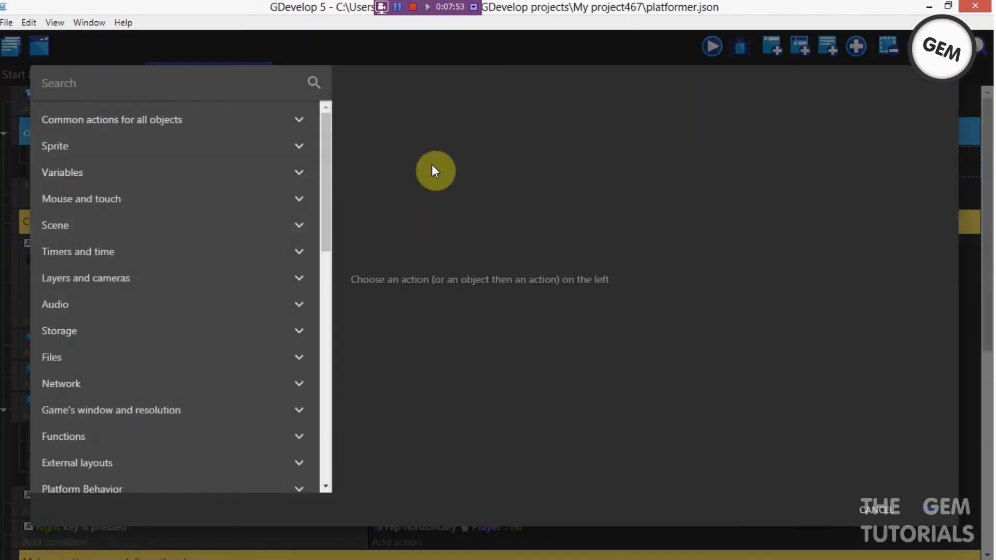
text(simula)
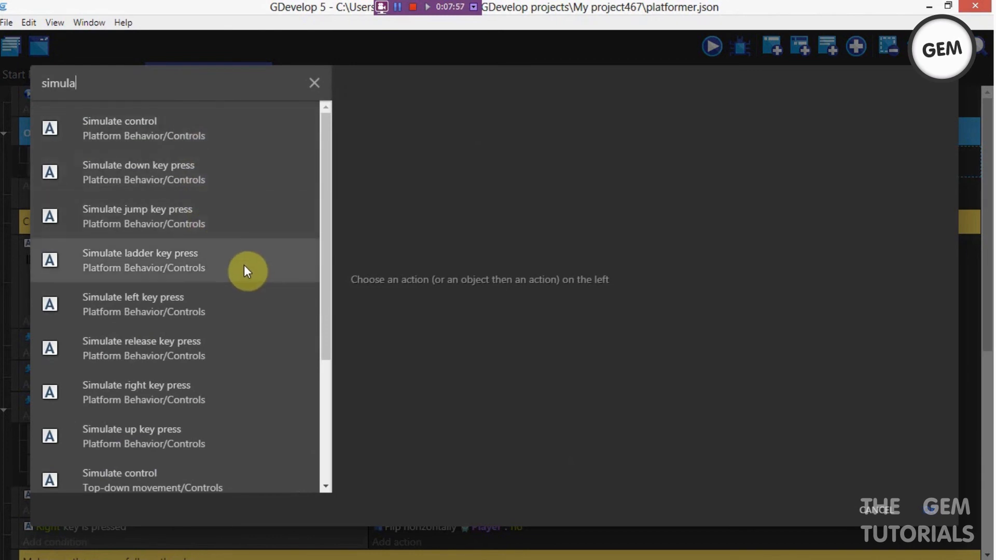
scroll(244, 265, down, 1)
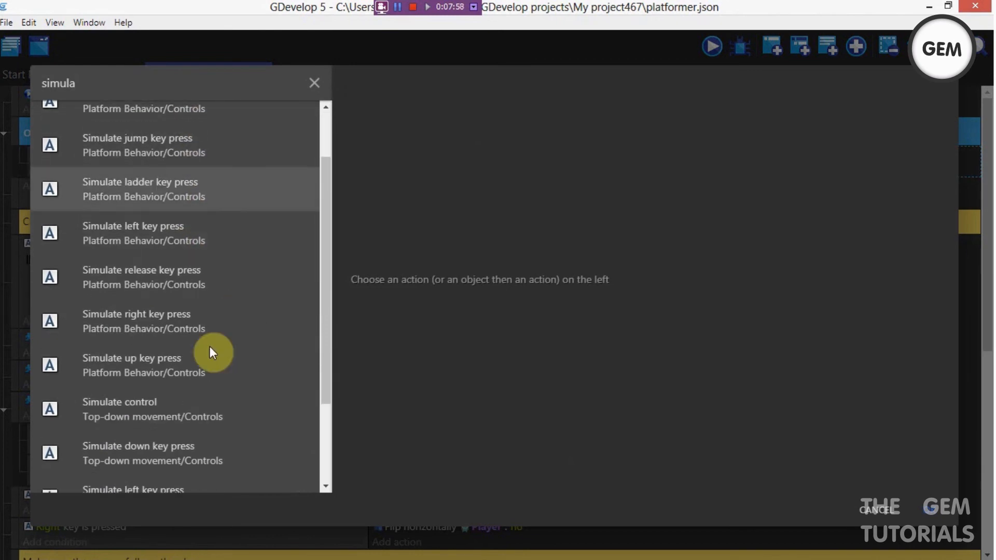
click(154, 326)
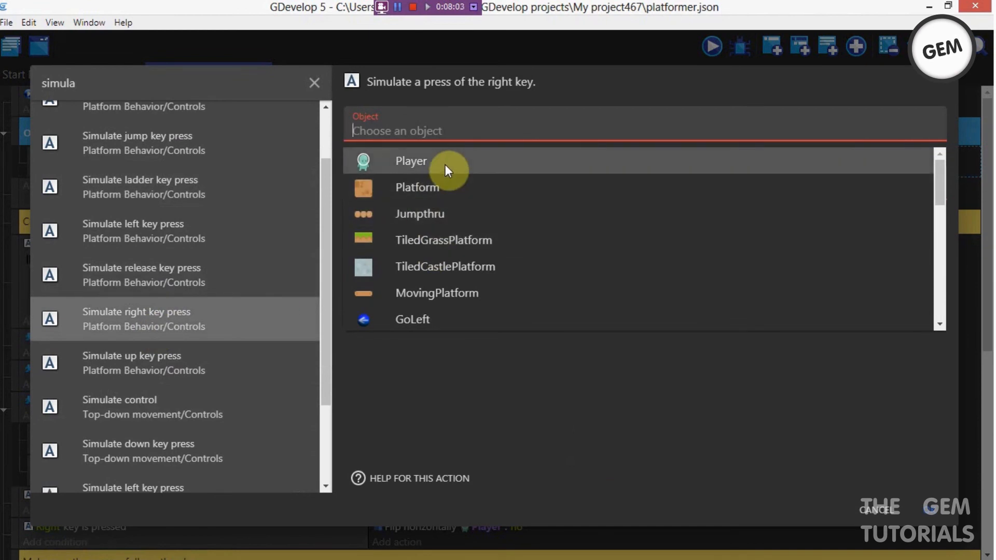
scroll(428, 174, down, 3)
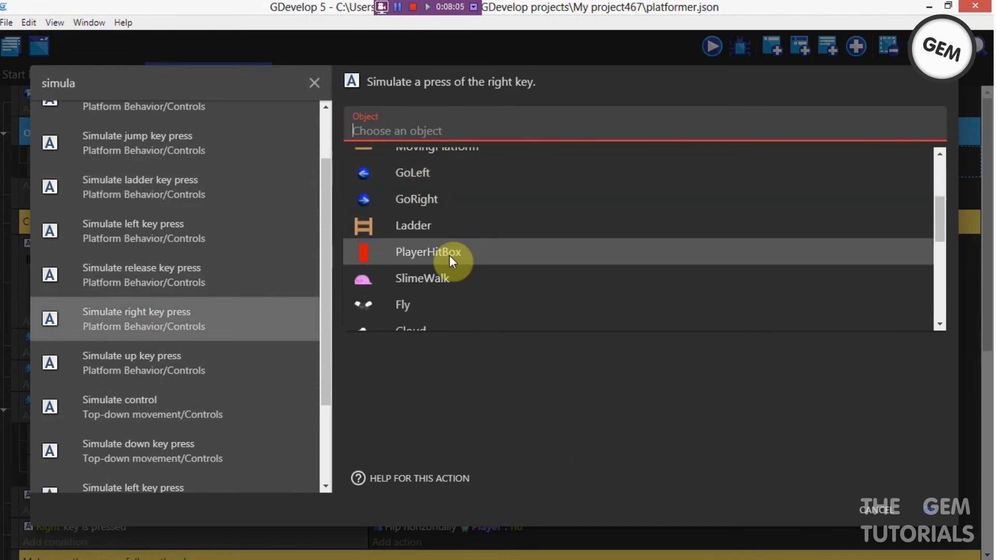
click(415, 247)
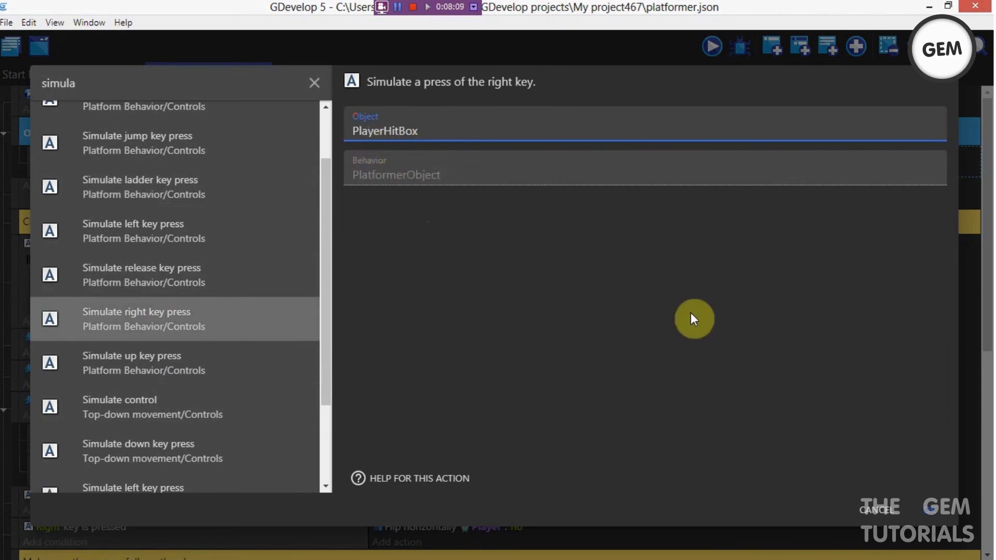
click(927, 506)
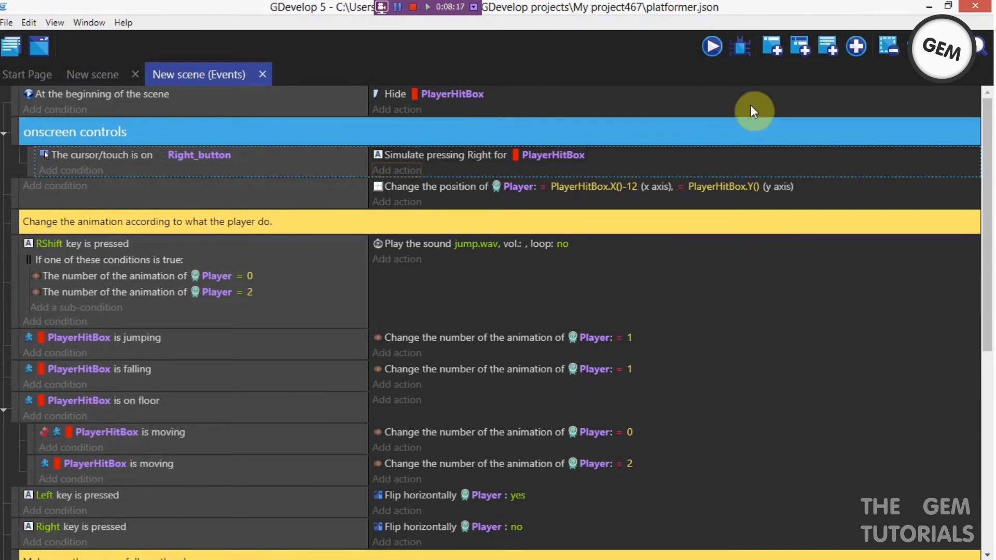
Step: Add another event in the onscreen controls group with the condition that the cursor/touch is on Left_button
click(773, 48)
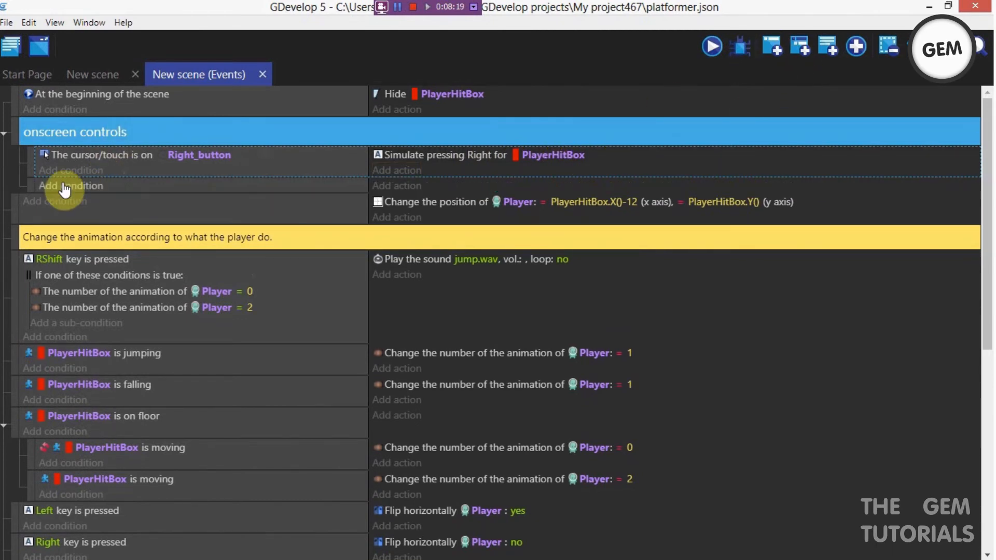
click(64, 187)
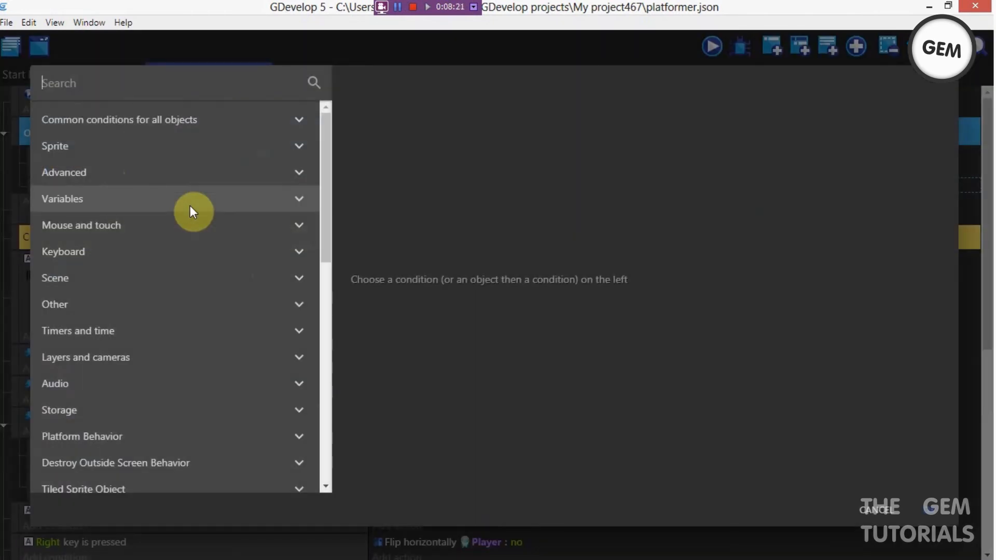
text(cur)
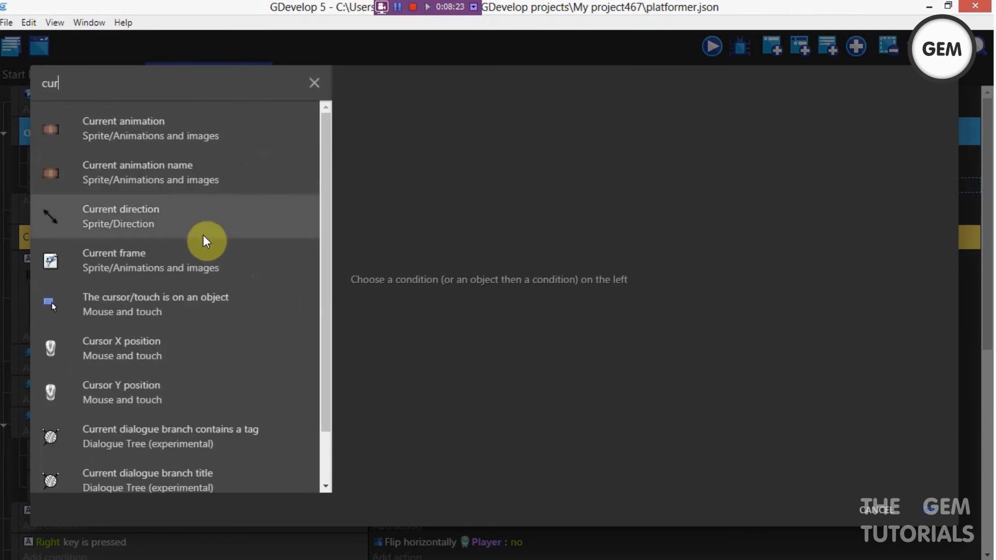
click(187, 298)
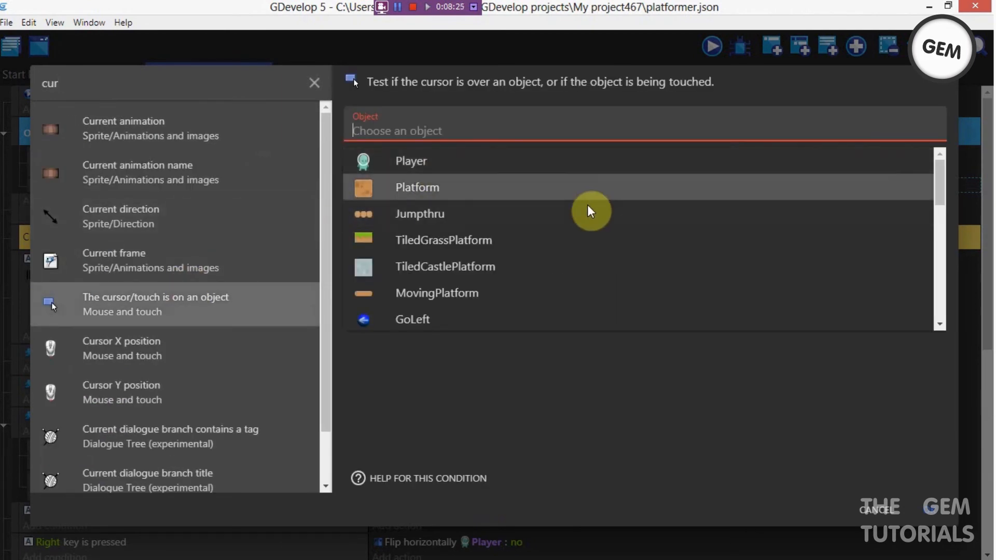
scroll(592, 209, down, 6)
scroll(504, 249, up, 2)
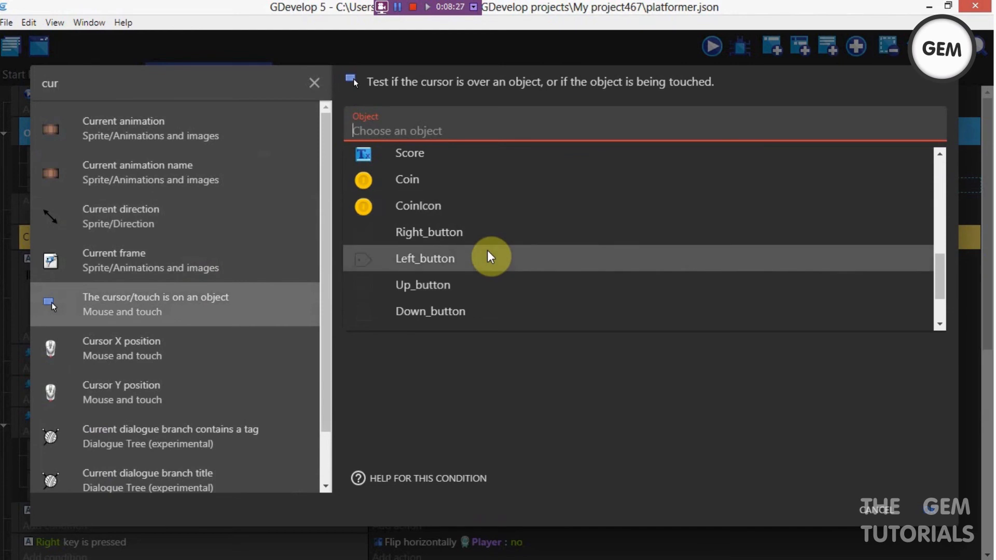
click(490, 257)
key(Return)
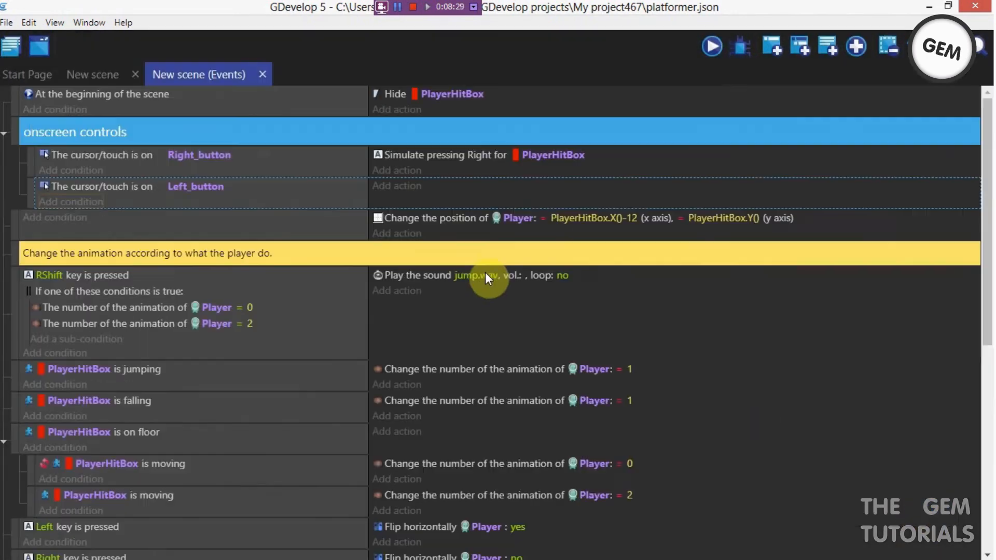
Step: Add a platform behavior action to the Left_button event that simulates a left key press for PlayerHitBox
click(407, 195)
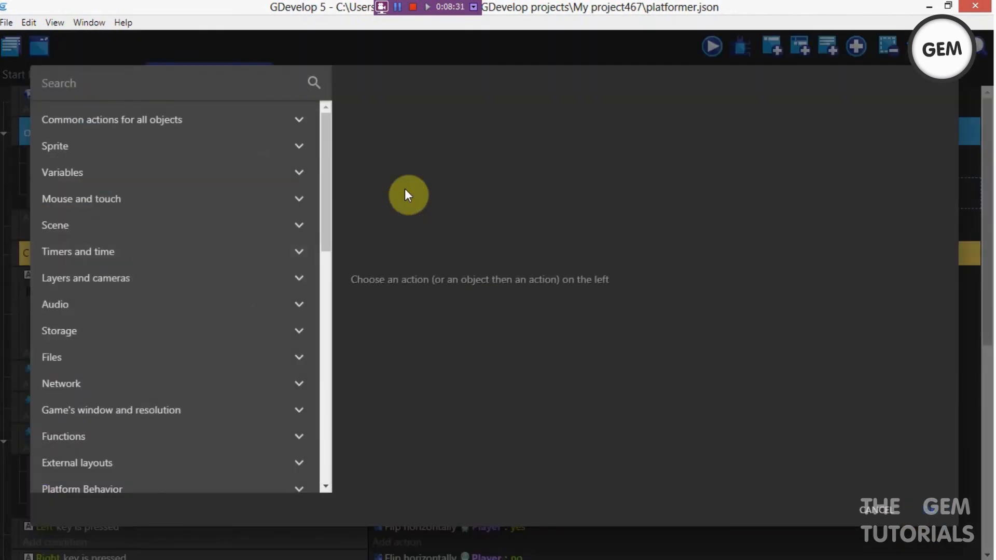
text(simulate)
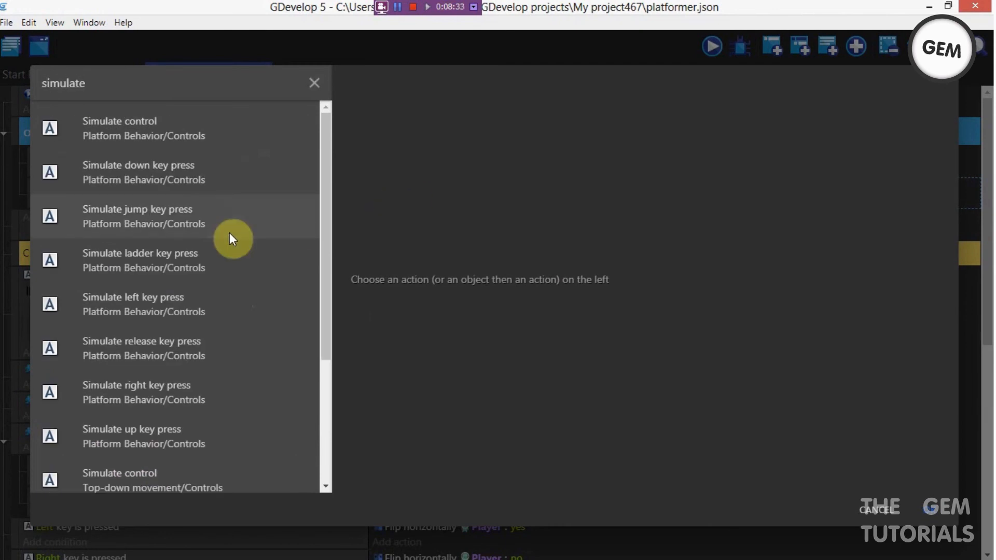
click(204, 300)
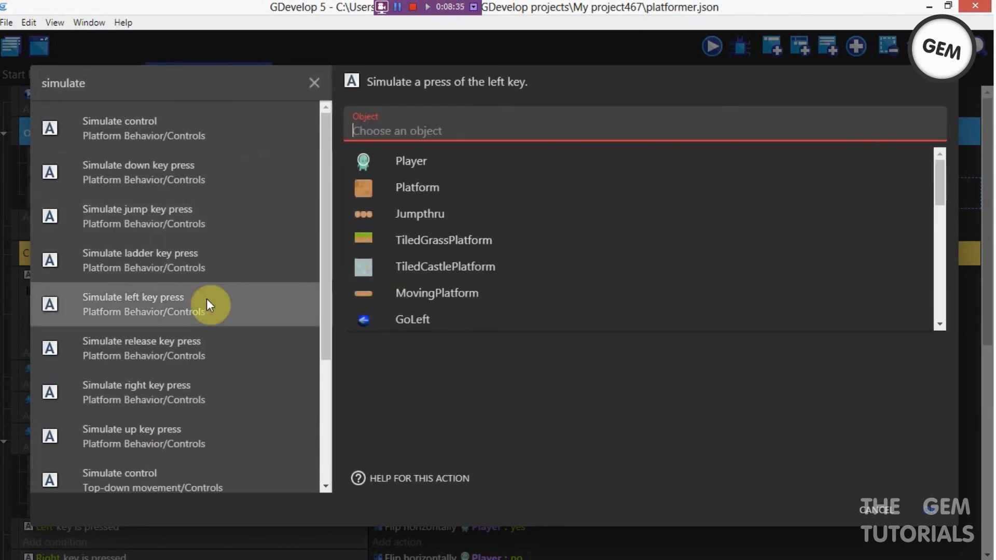
scroll(449, 188, down, 5)
click(447, 183)
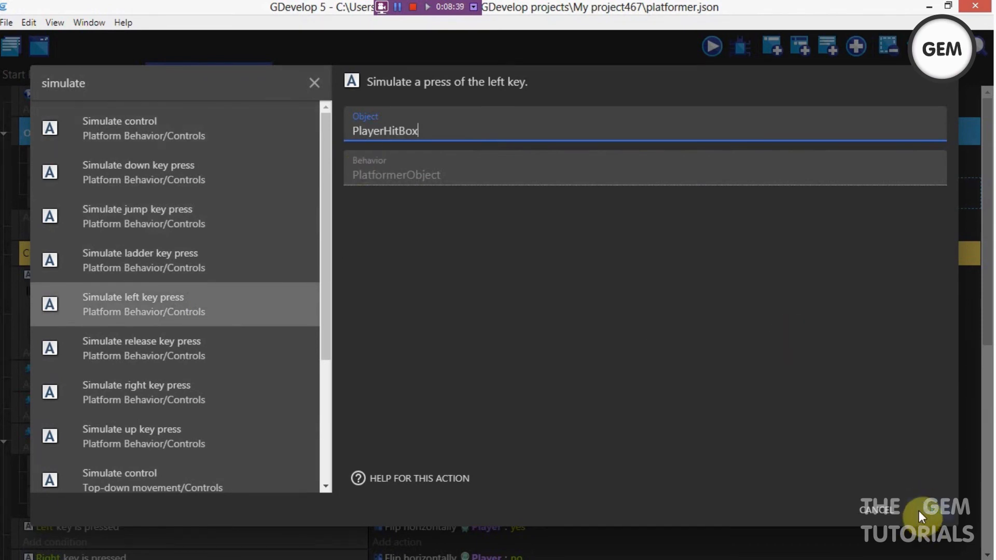
click(918, 511)
Step: Add a new event in the onscreen controls group with the condition that the cursor/touch is on Up_button
click(764, 48)
click(83, 222)
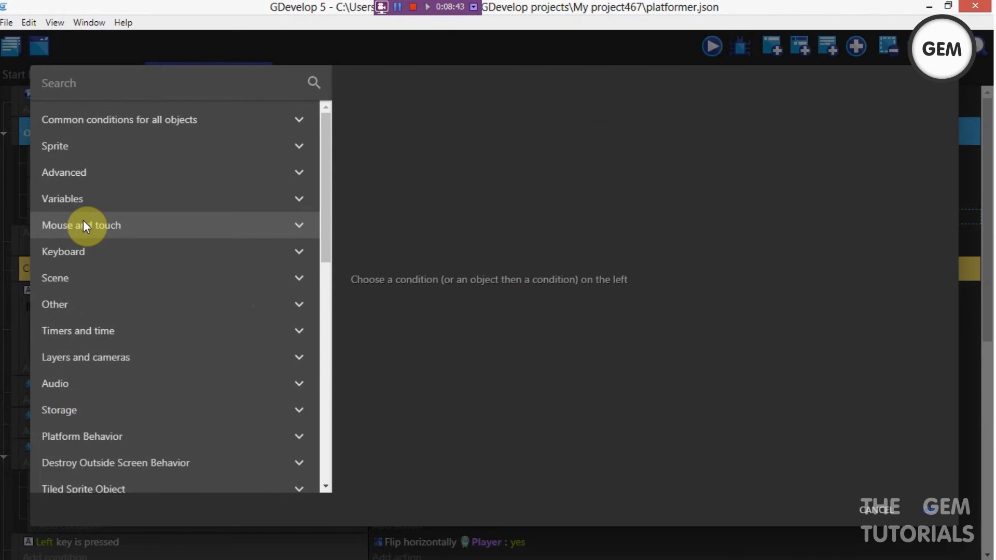
text(curso)
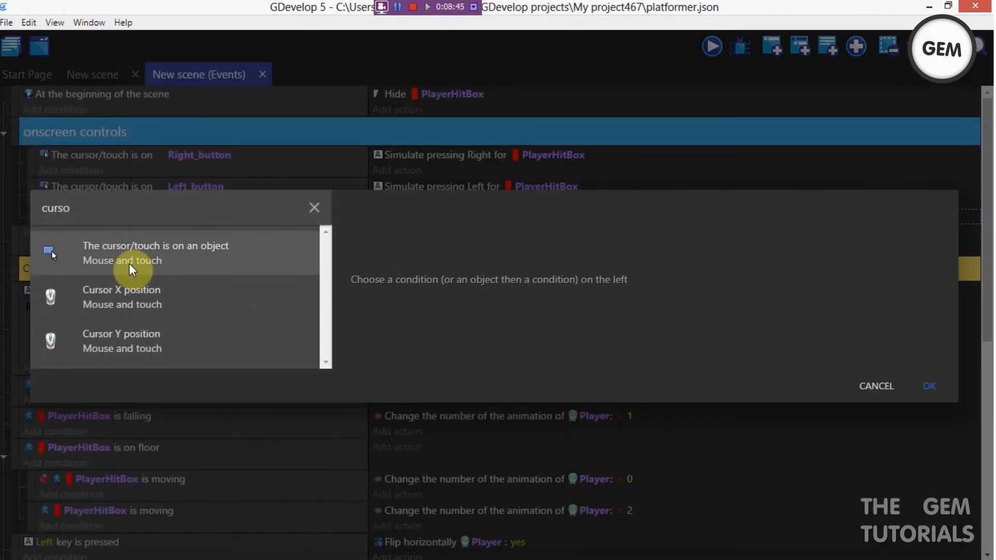
click(236, 267)
scroll(525, 278, down, 5)
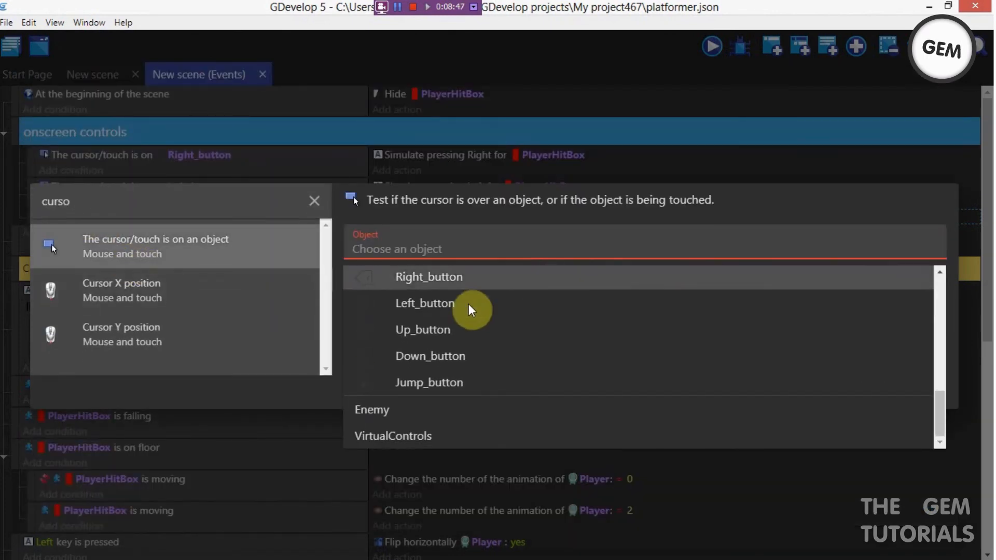
click(454, 330)
click(930, 386)
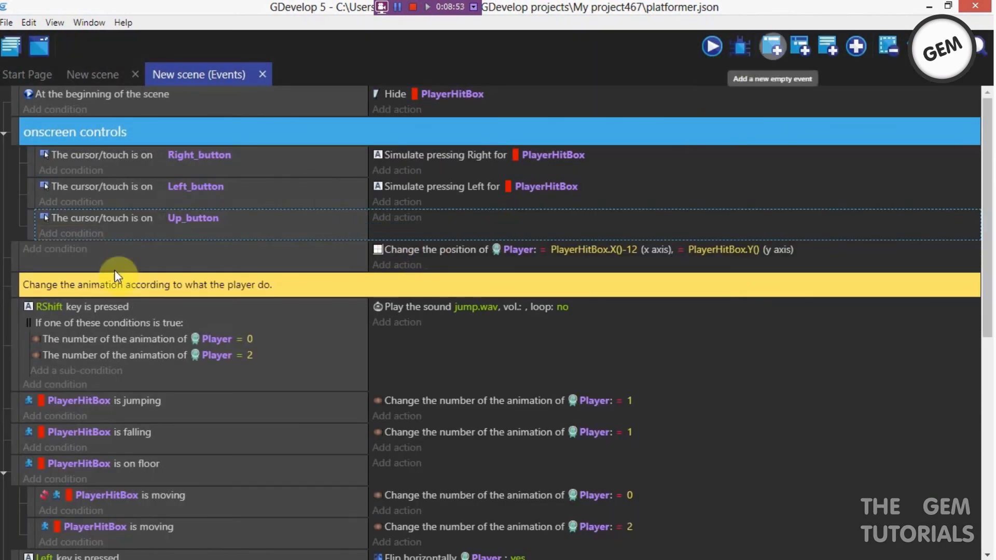
Step: Add an event below the Up_button one with the condition that the cursor/touch is on Down_button, keeping the accurate test
click(774, 42)
click(64, 250)
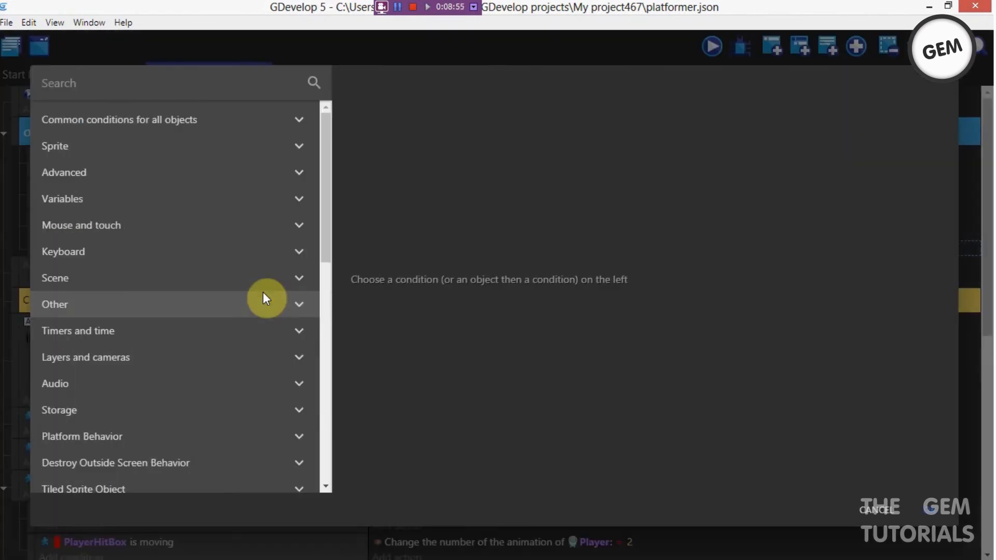
text(curs)
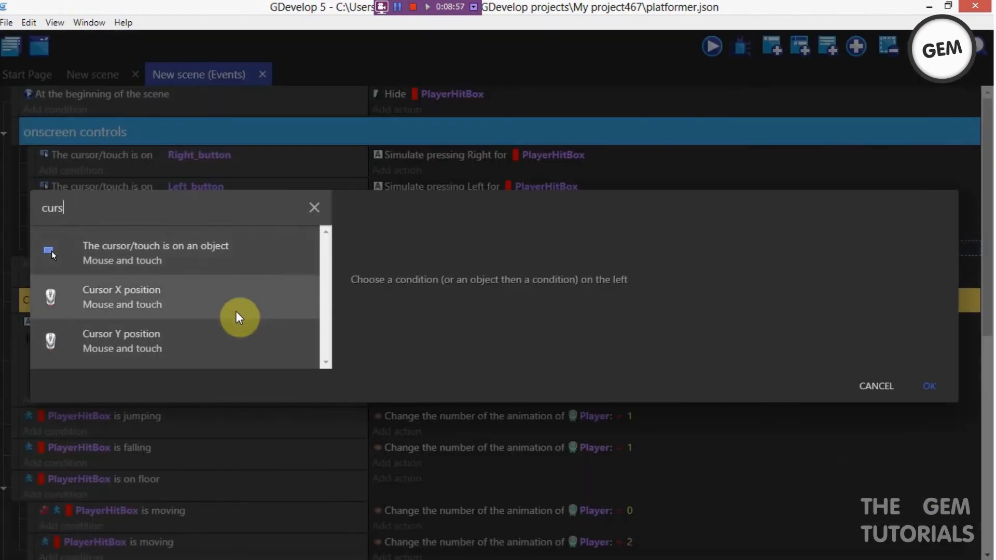
click(206, 262)
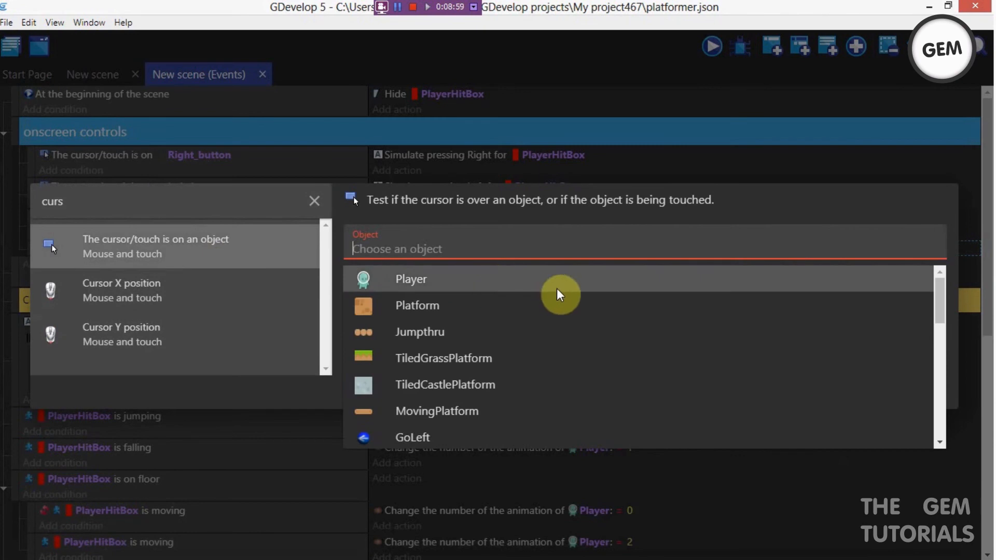
scroll(559, 293, down, 3)
scroll(558, 294, down, 5)
click(445, 356)
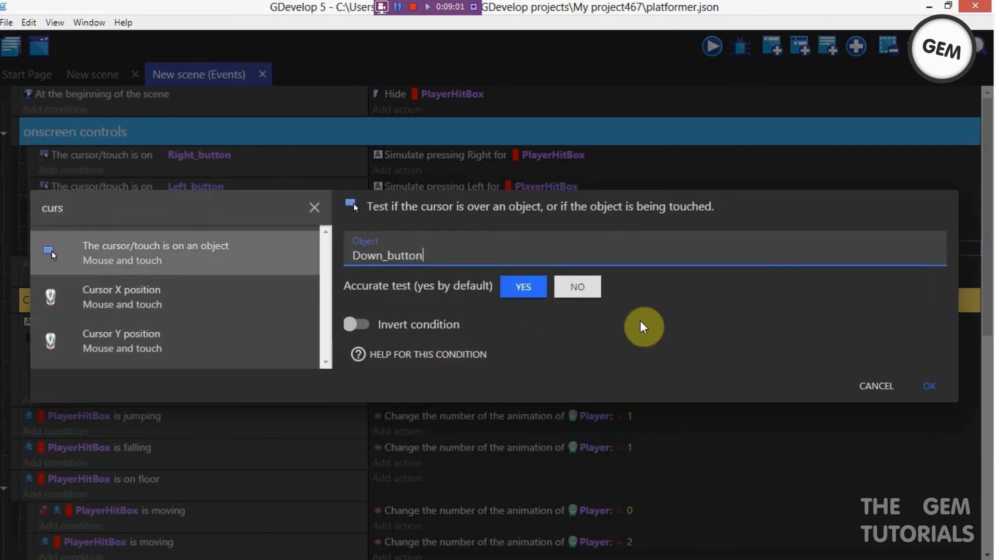
click(927, 385)
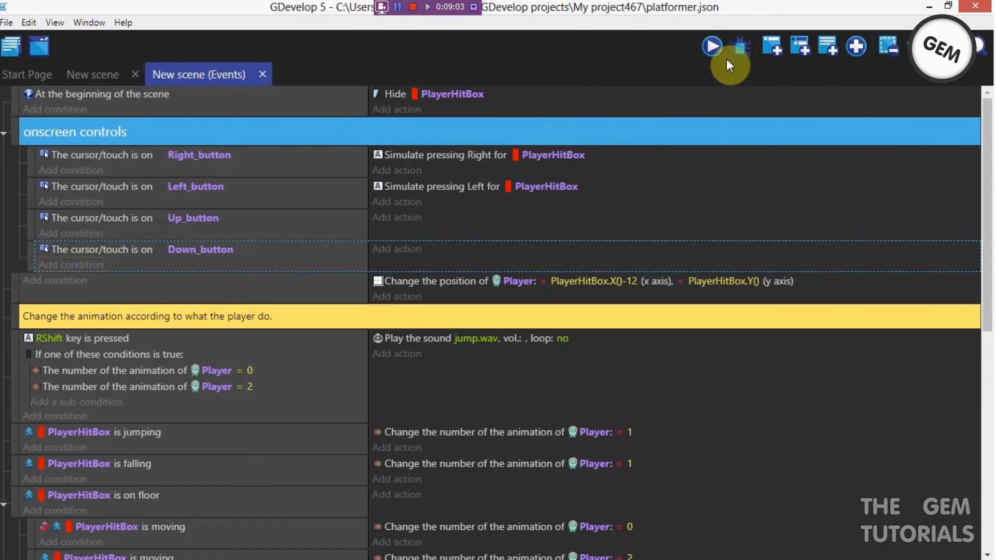
Step: Add an event below the Down_button one with the condition that the cursor/touch is on Jump_button, keeping the accurate test
click(774, 46)
click(75, 281)
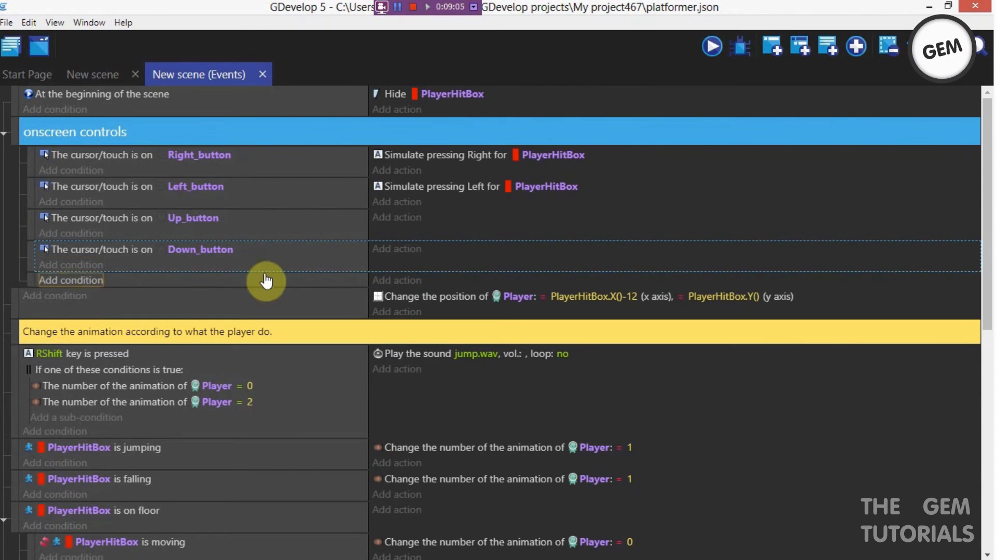
text(cur)
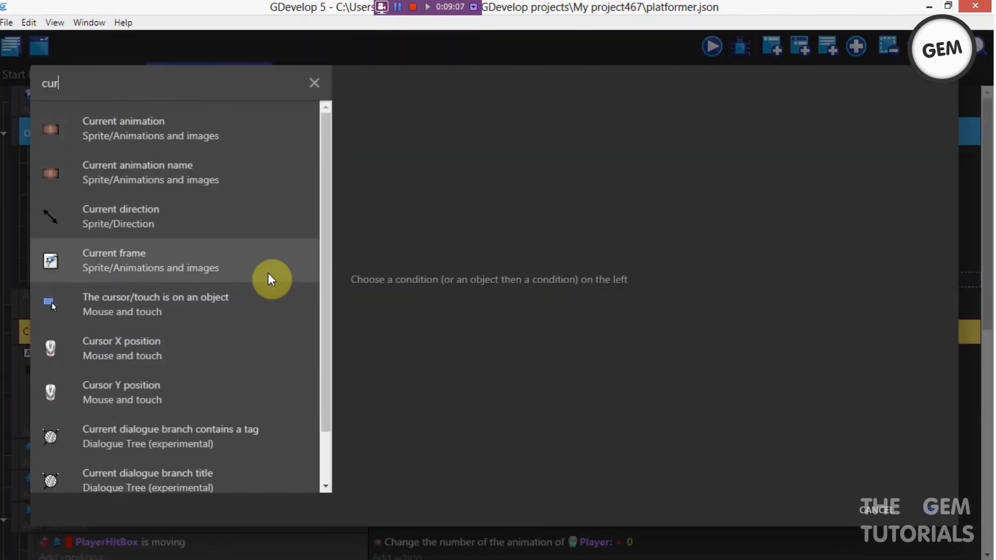
click(228, 316)
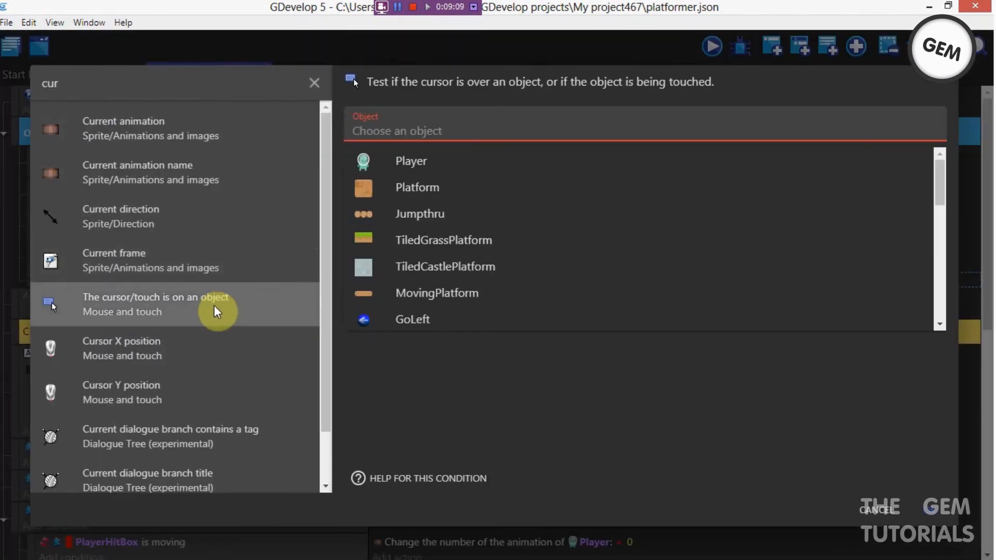
scroll(441, 278, down, 3)
scroll(458, 278, down, 2)
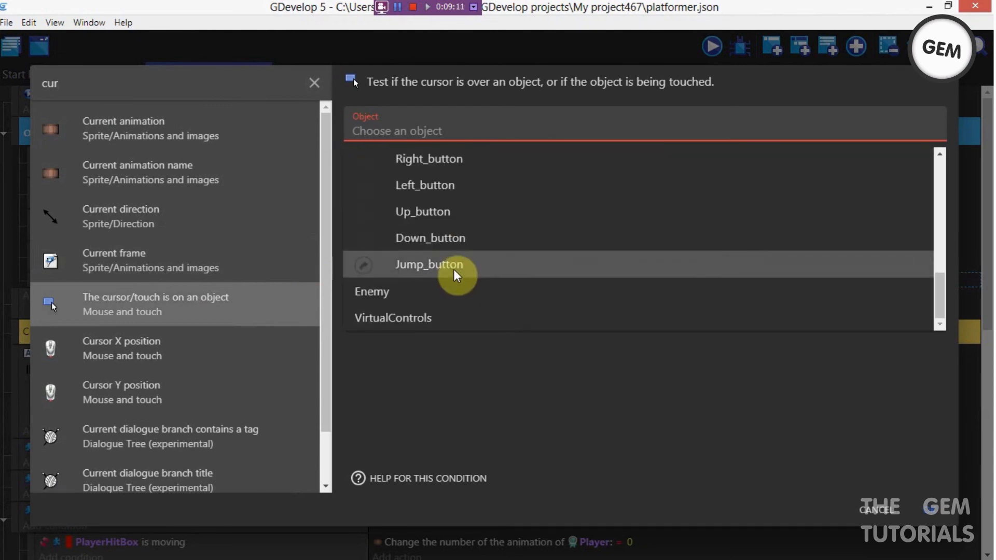
click(456, 266)
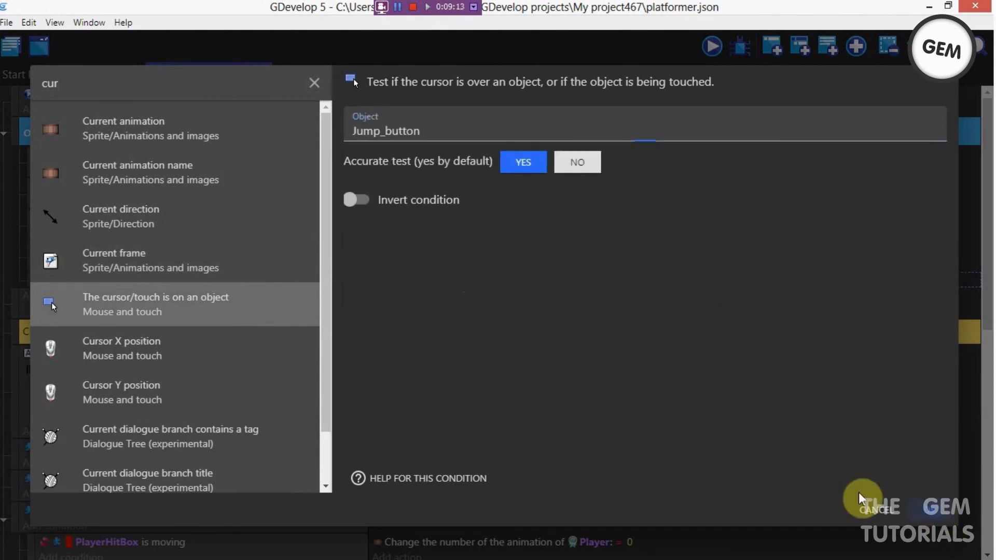
click(934, 510)
Step: Add a platform behavior action to the Jump_button event that simulates a jump key press for PlayerHitBox
click(396, 280)
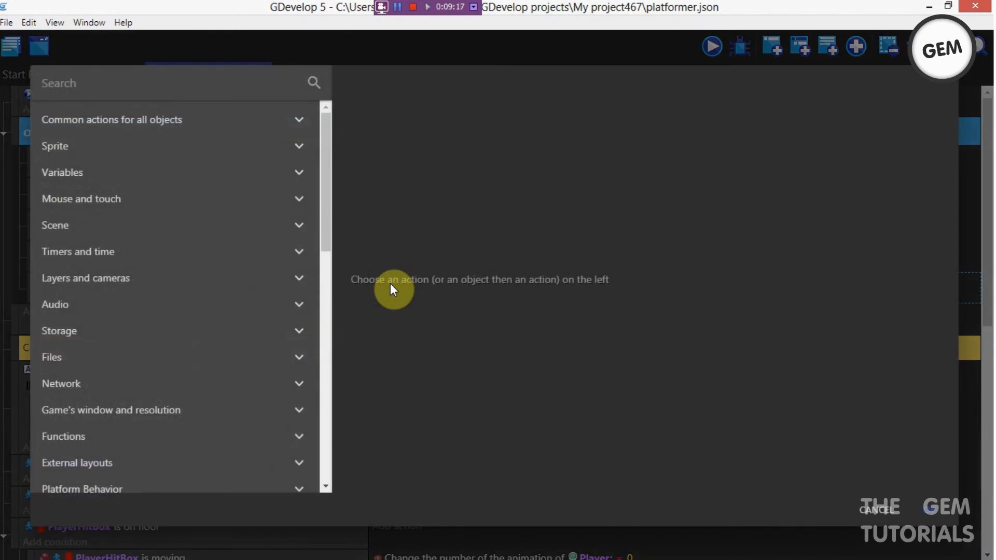
text(simula)
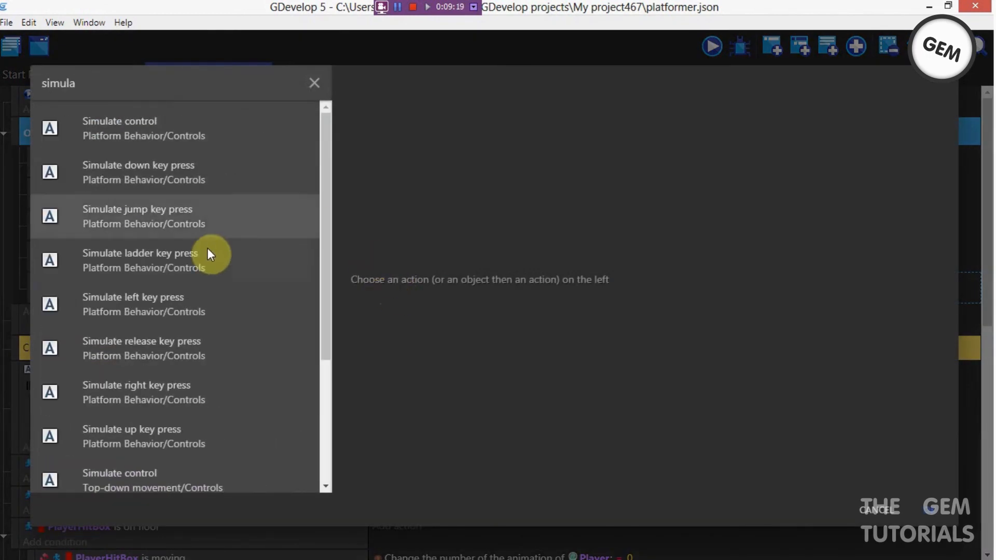
click(133, 219)
scroll(469, 179, down, 5)
scroll(469, 185, up, 3)
click(425, 254)
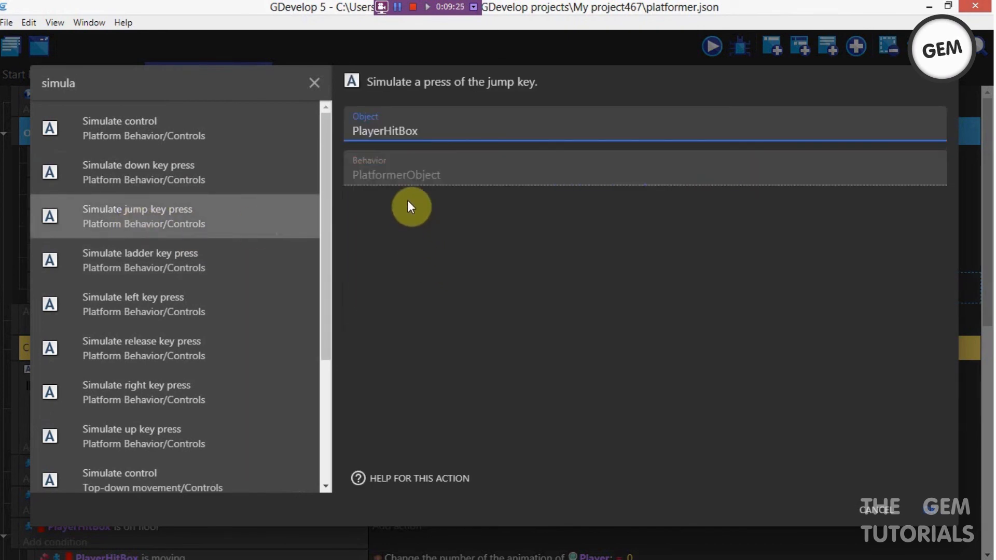
click(934, 510)
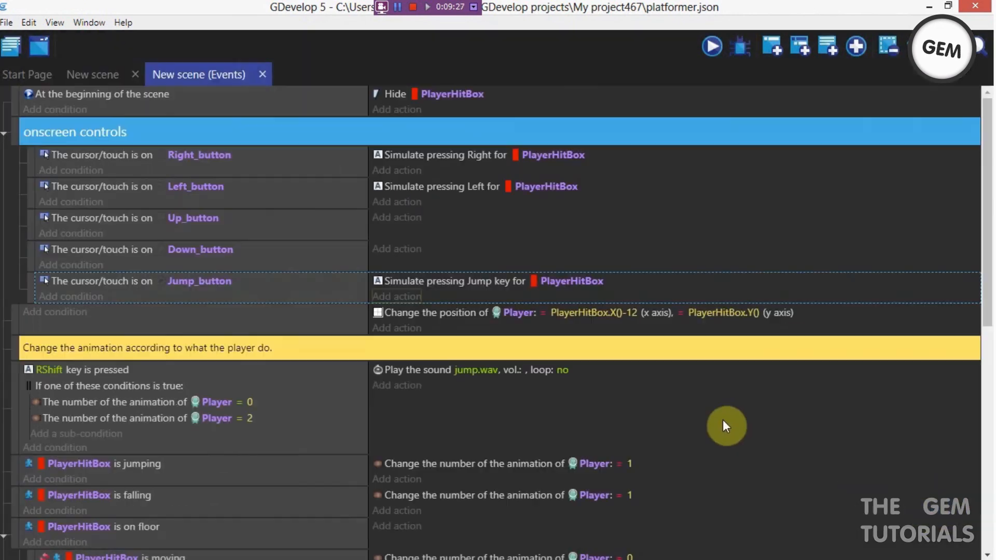
Step: Preview the game to test the on-screen right, left and jump buttons, and close the preview
click(633, 412)
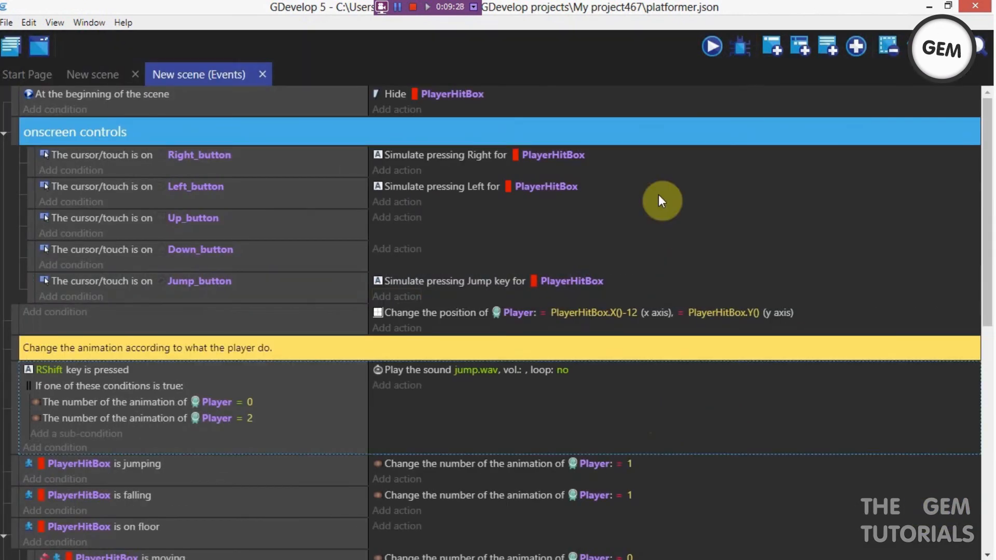
click(712, 47)
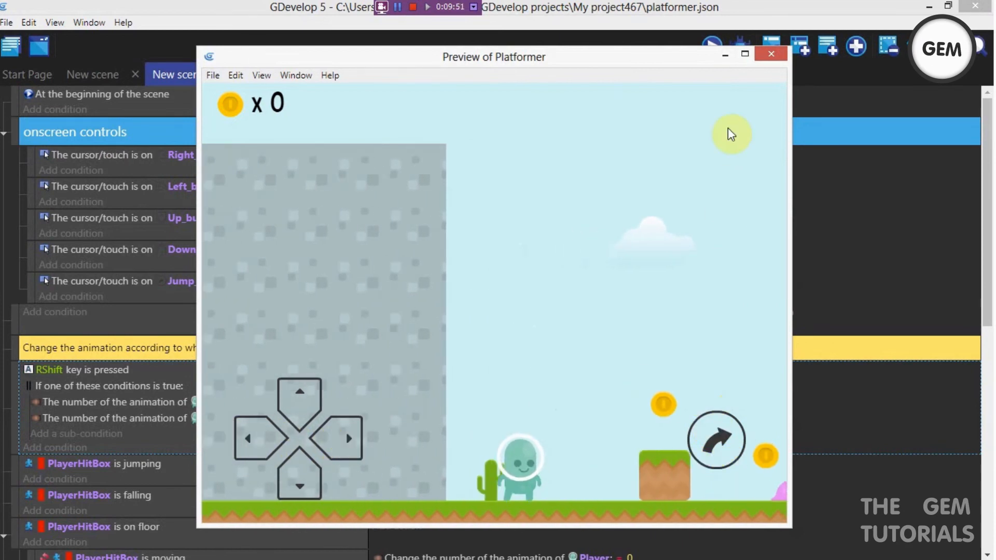
click(784, 57)
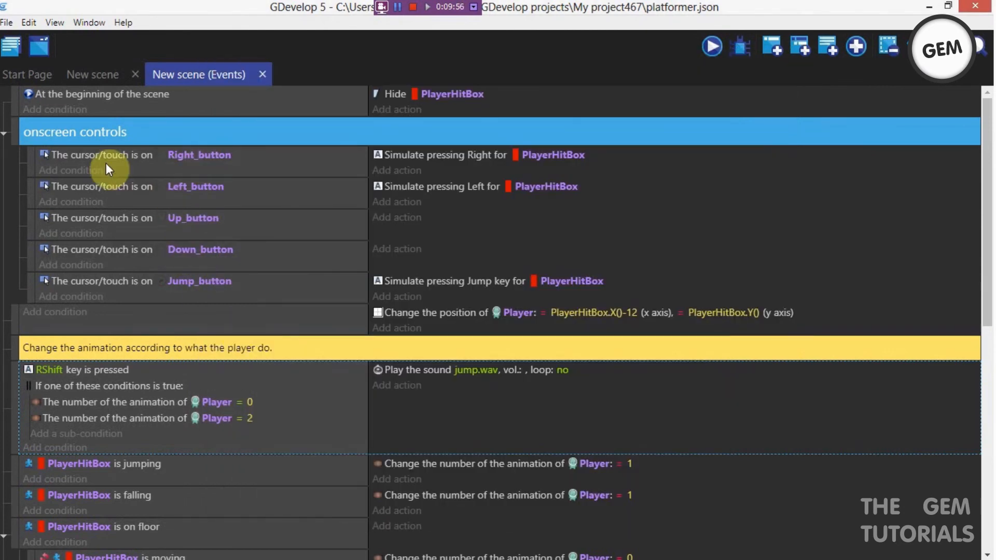
Step: Add an action to the Right_button event that flips the Player horizontally, with flipping set to no
click(384, 171)
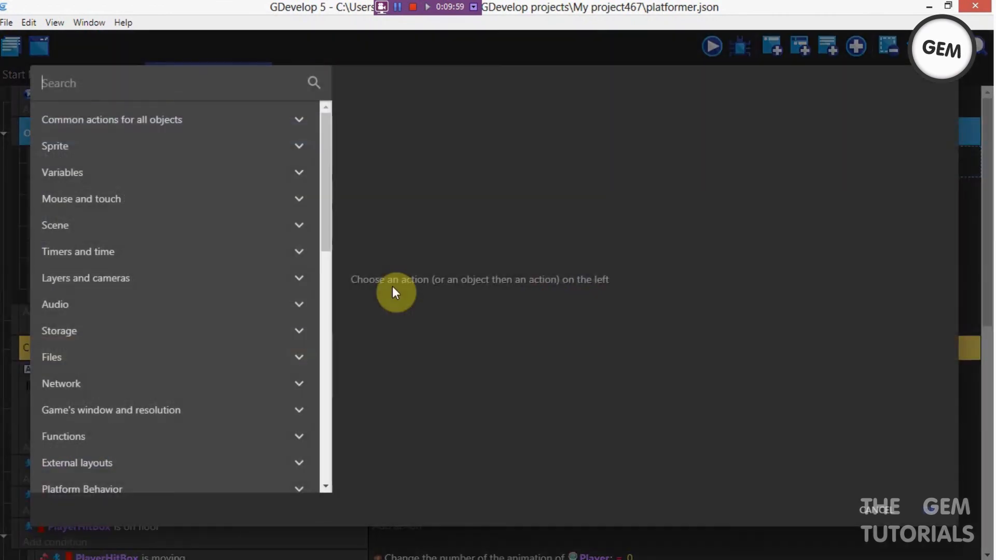
text(flip)
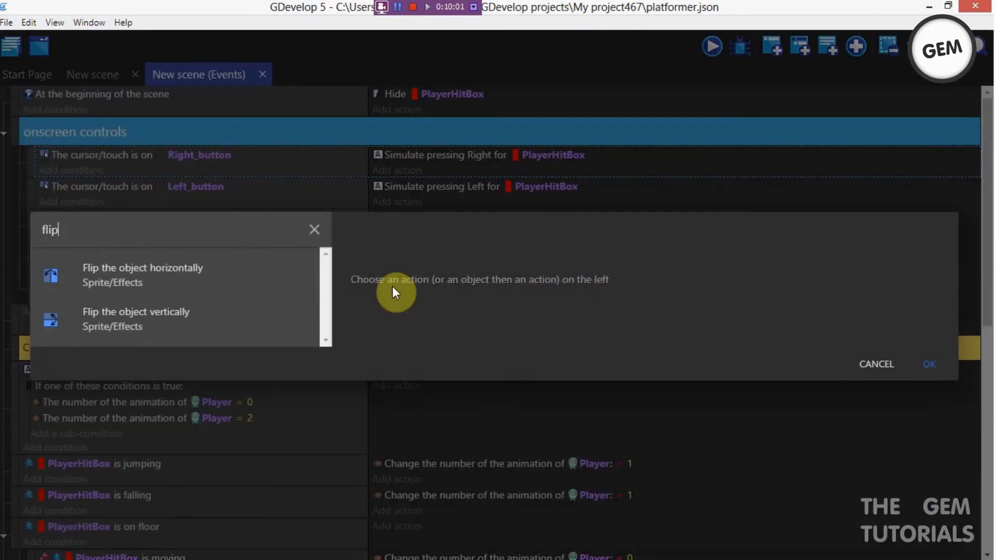
click(268, 279)
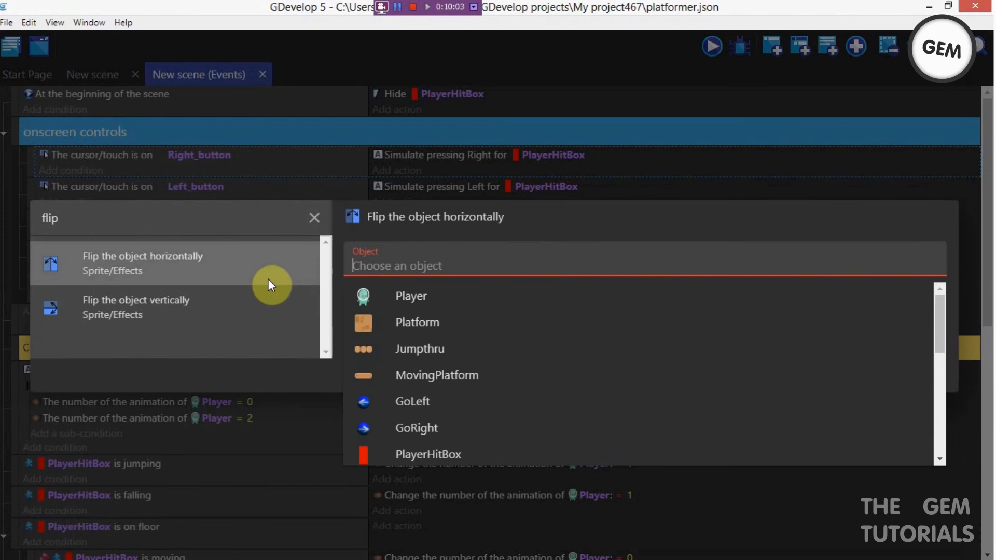
scroll(468, 325, down, 3)
scroll(468, 328, down, 2)
scroll(468, 328, up, 2)
scroll(474, 313, up, 3)
click(472, 303)
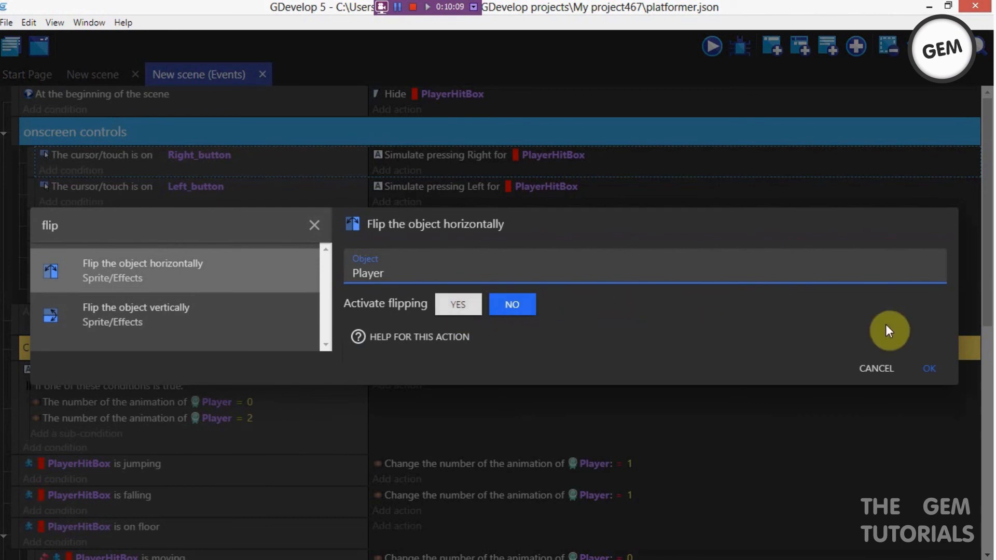
click(912, 368)
Step: Copy the Player's horizontal flip action into the Left_button event and set its flipping to yes
click(425, 173)
right_click(426, 176)
click(429, 186)
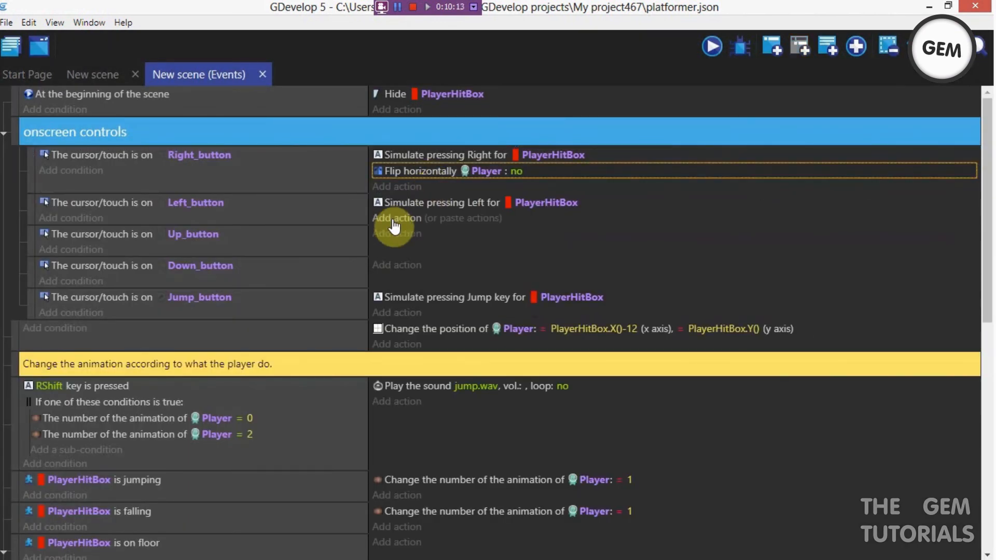
click(442, 218)
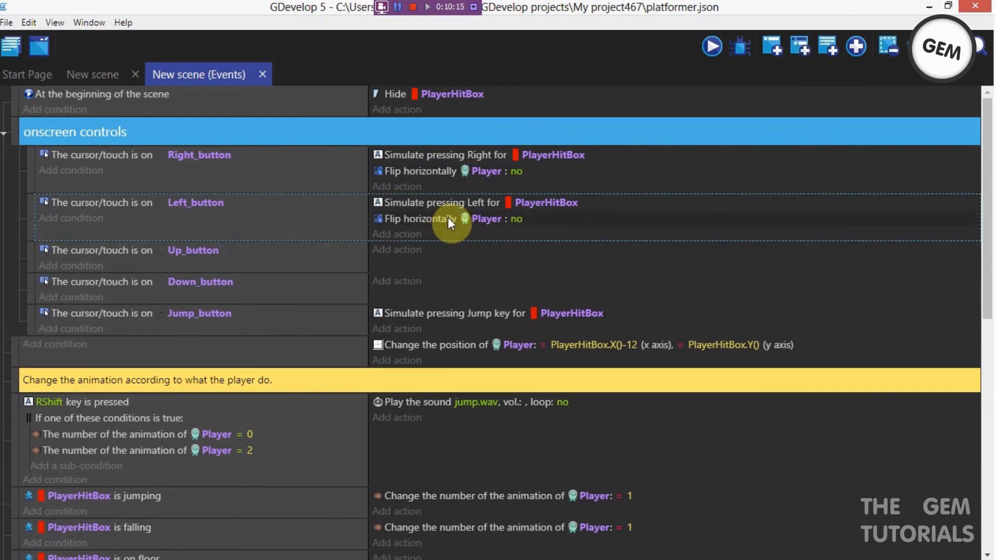
click(521, 221)
click(582, 247)
click(699, 262)
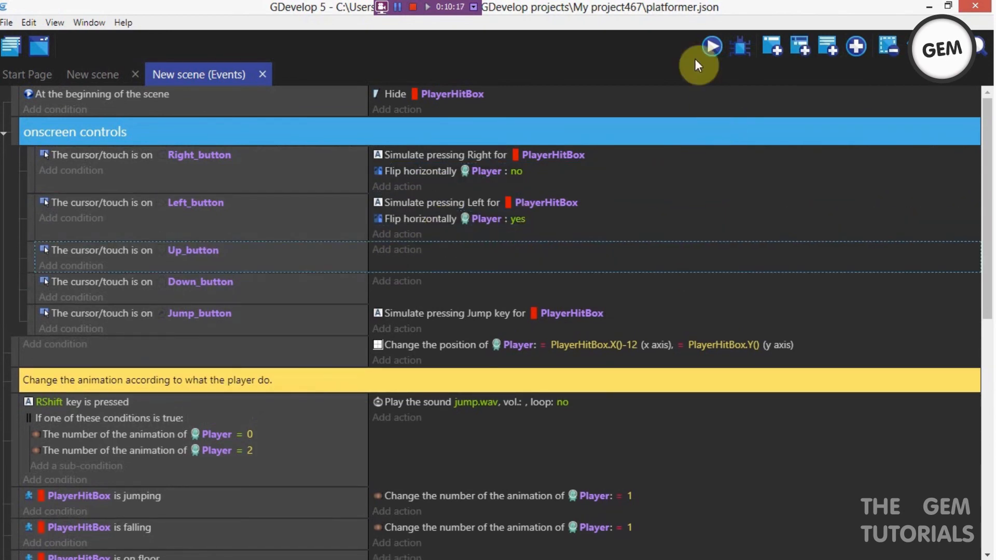
Step: Preview the game again to check the Player's flipping and jumping, and close the preview
click(712, 45)
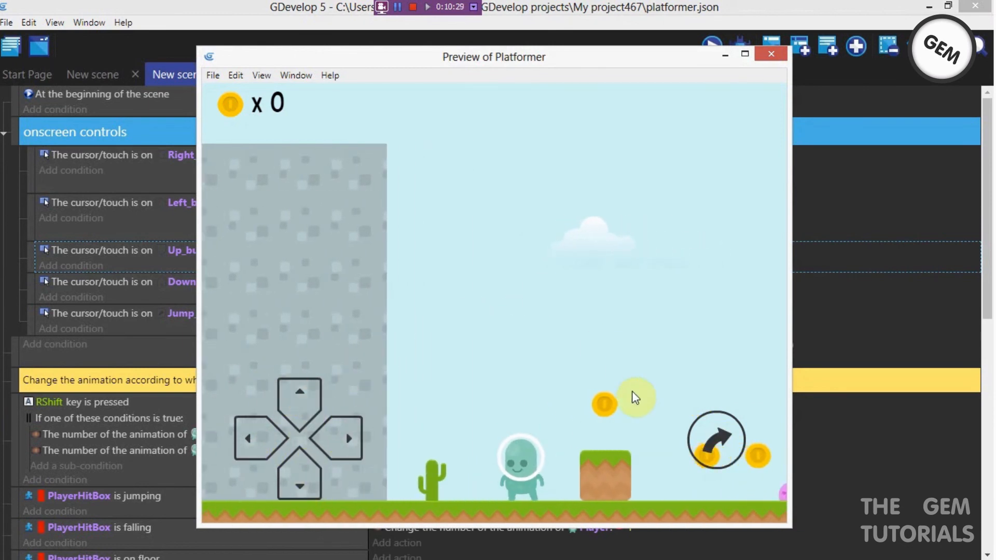
key(space)
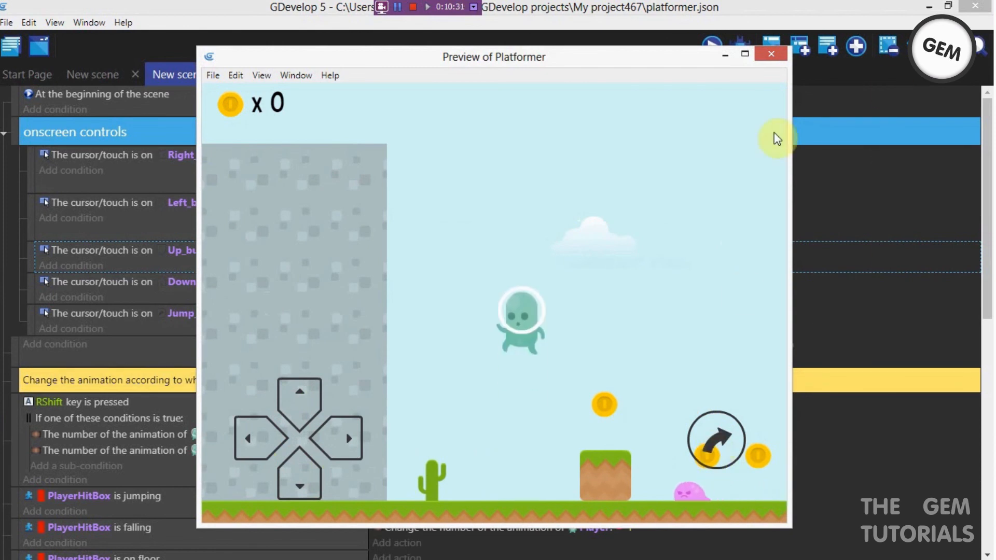
click(772, 54)
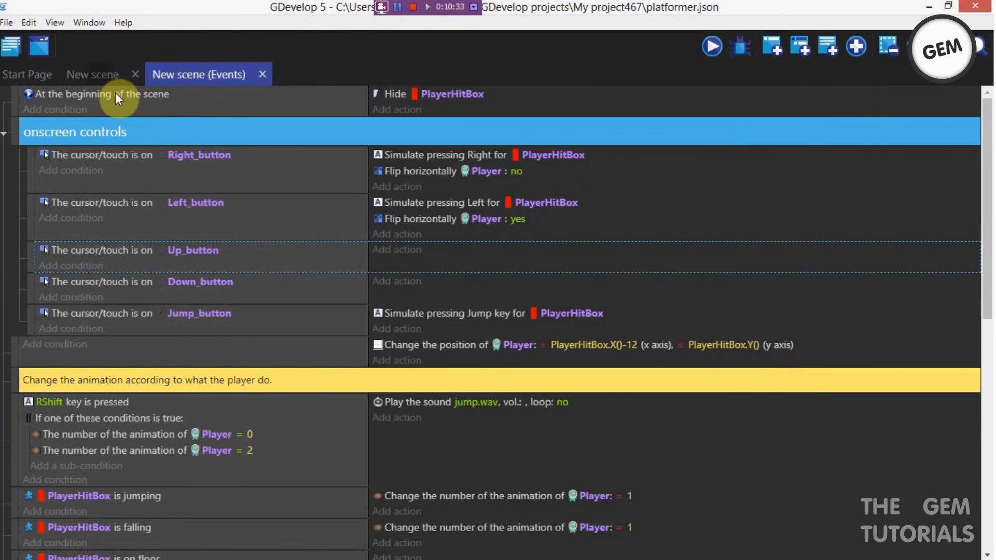
Step: In the scene, delete the four low coins near the first grass block, plus the nearby slime, its direction marker and the bush
click(99, 75)
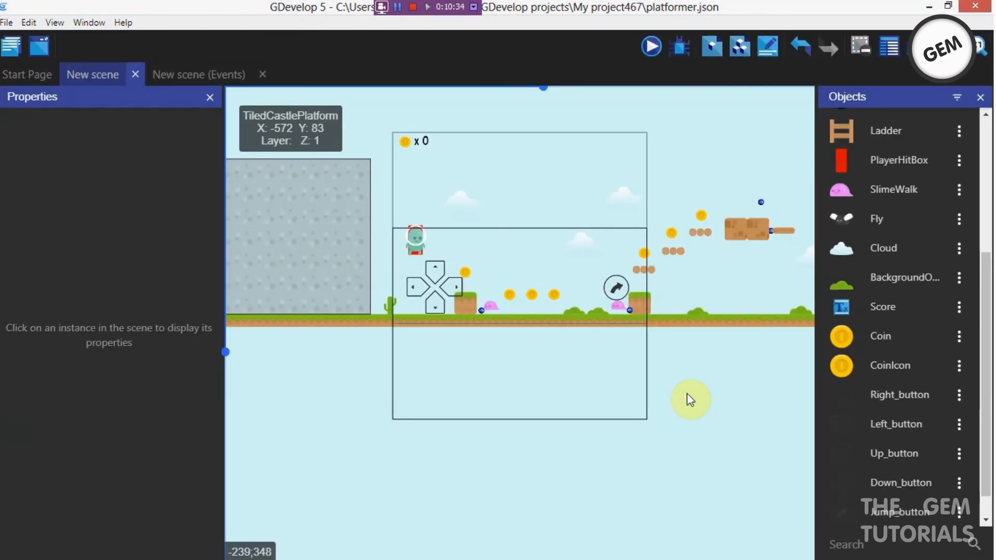
click(462, 274)
key(Delete)
click(509, 293)
key(Delete)
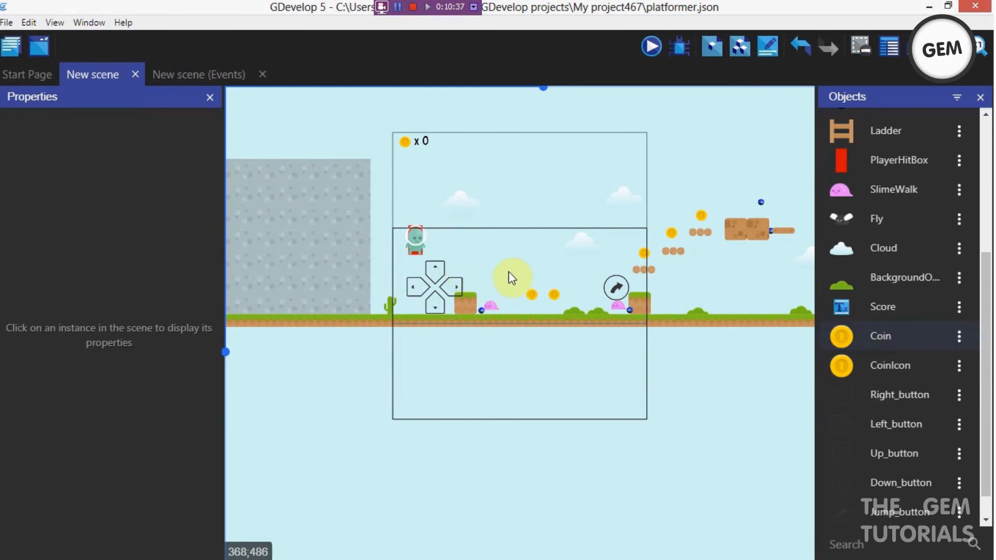
drag(527, 304, 595, 332)
key(Delete)
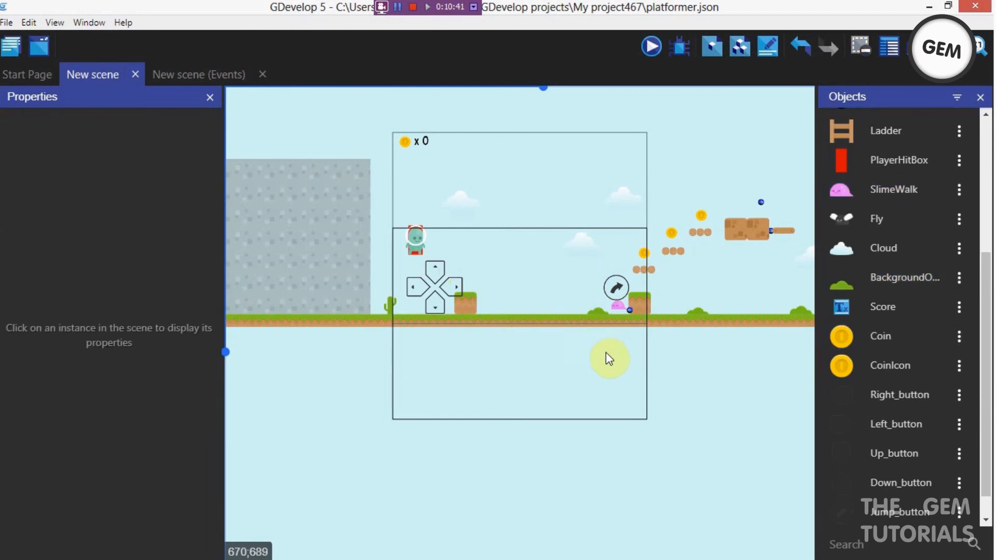
Step: Place a Ladder at about X 412, Y 205 between the two grass blocks and stretch it down to the ground
drag(877, 129, 539, 210)
click(539, 214)
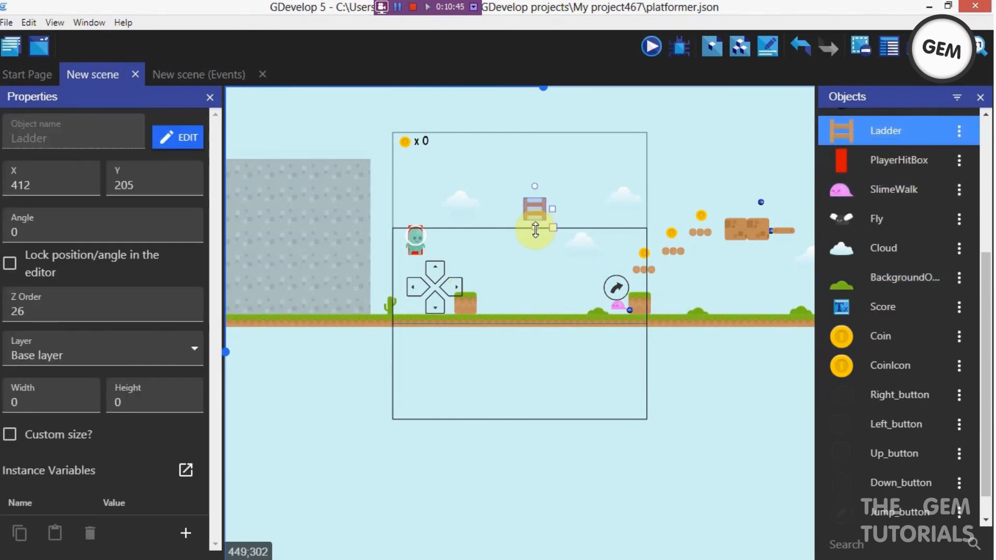
drag(531, 286, 533, 328)
click(537, 353)
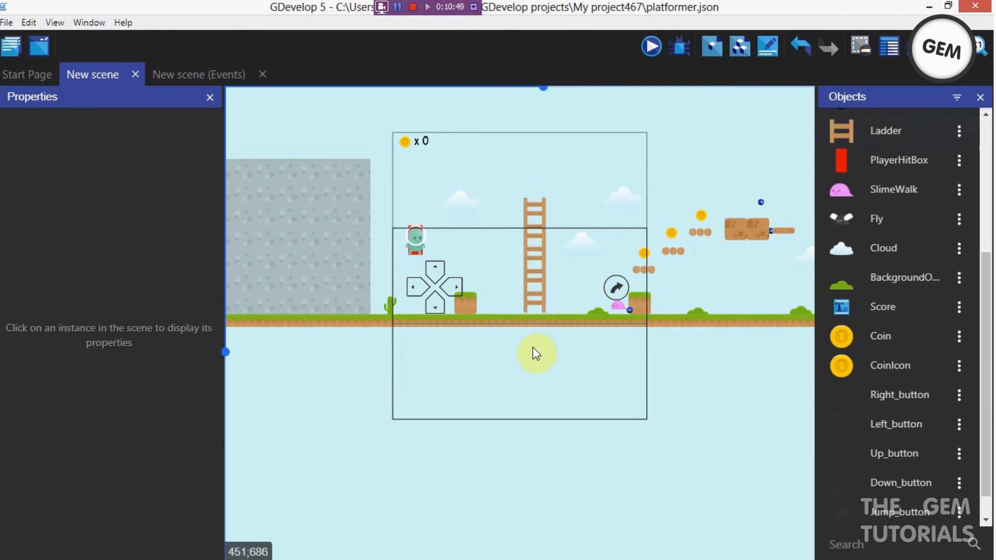
Step: Add a Simulate ladder key press action for PlayerHitBox to the Up_button event
click(179, 74)
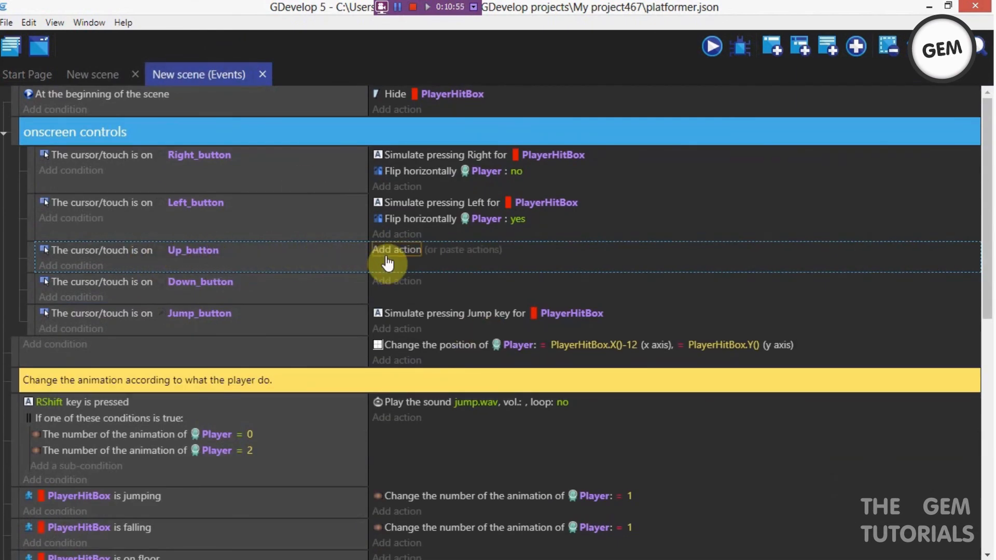
click(394, 250)
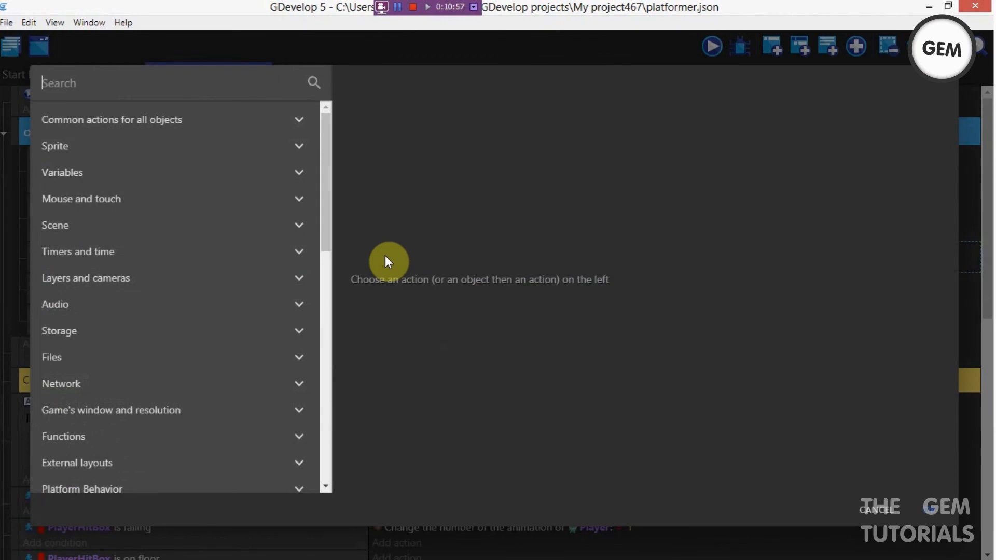
text(ladd)
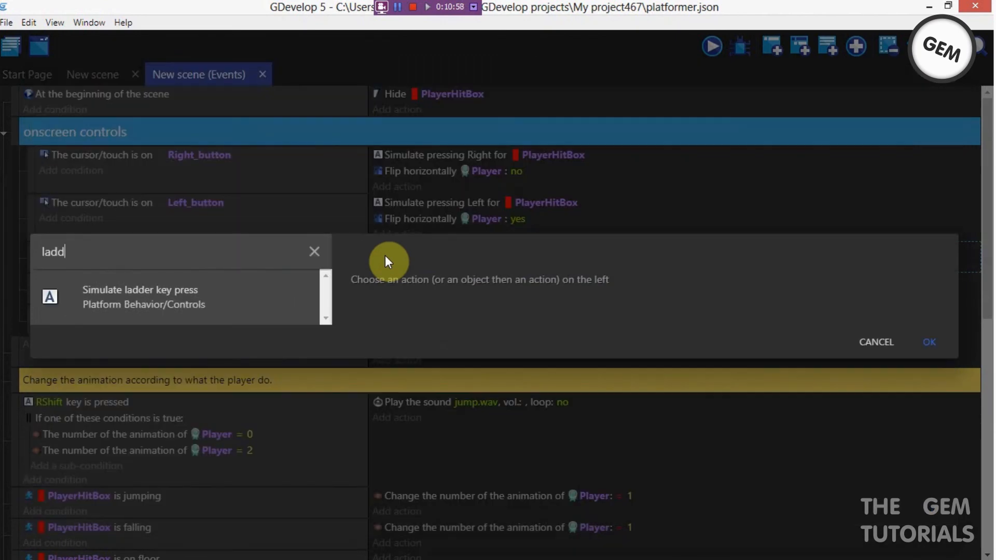
click(191, 295)
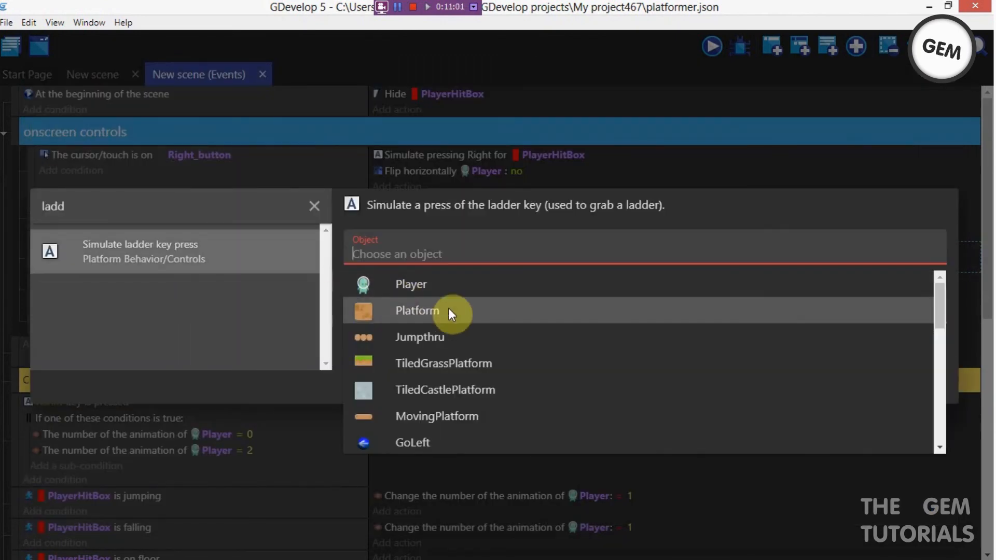
scroll(585, 308, down, 1)
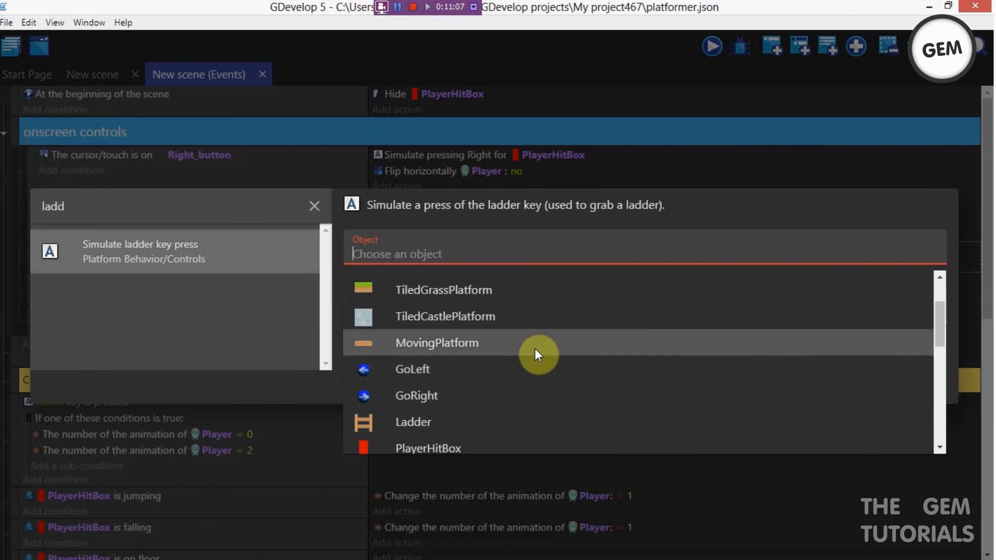
scroll(512, 335, down, 1)
click(453, 367)
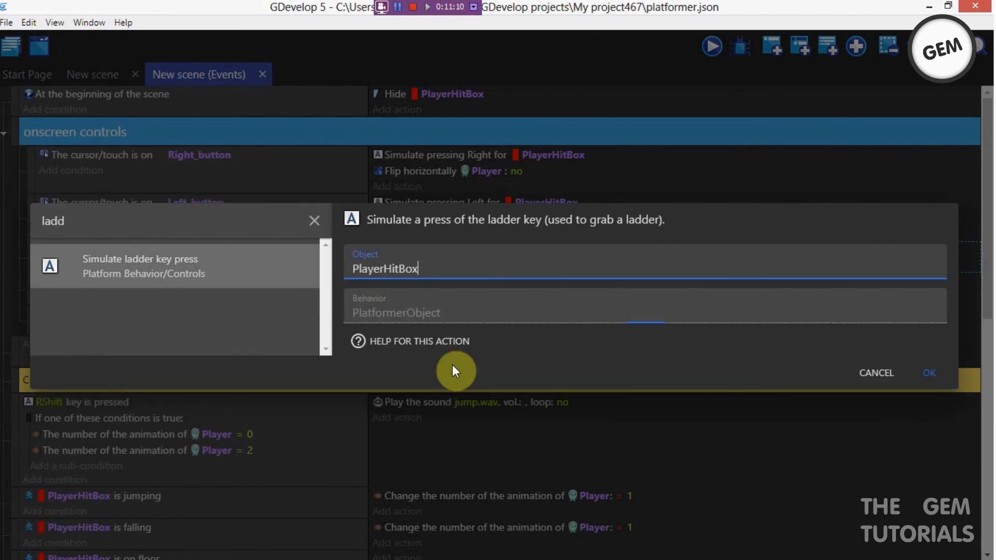
click(929, 373)
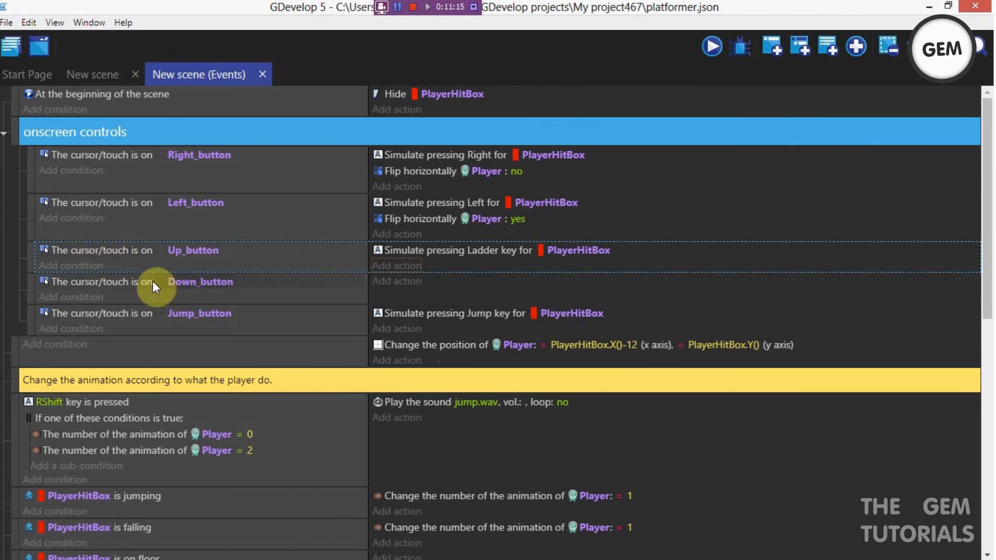
Step: Add a condition to the Up_button event that tests the collision between PlayerHitBox and Ladder
click(80, 267)
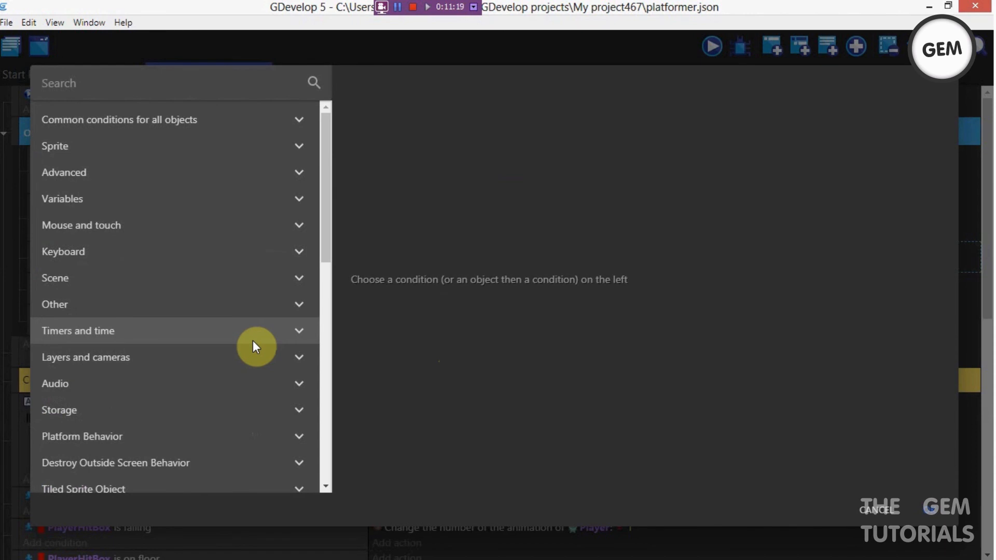
text(coll)
click(218, 276)
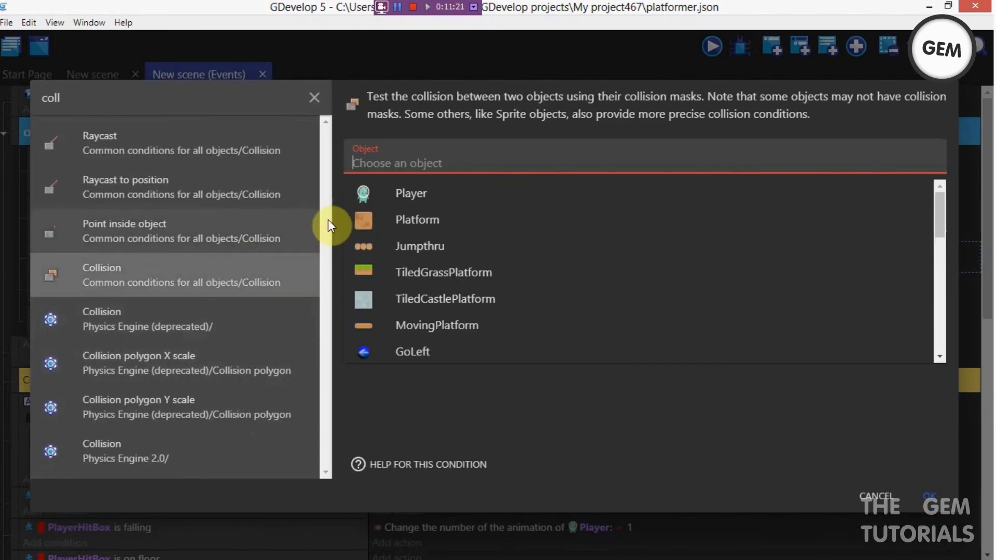
scroll(444, 252, down, 2)
scroll(445, 252, up, 1)
scroll(444, 250, down, 3)
click(441, 282)
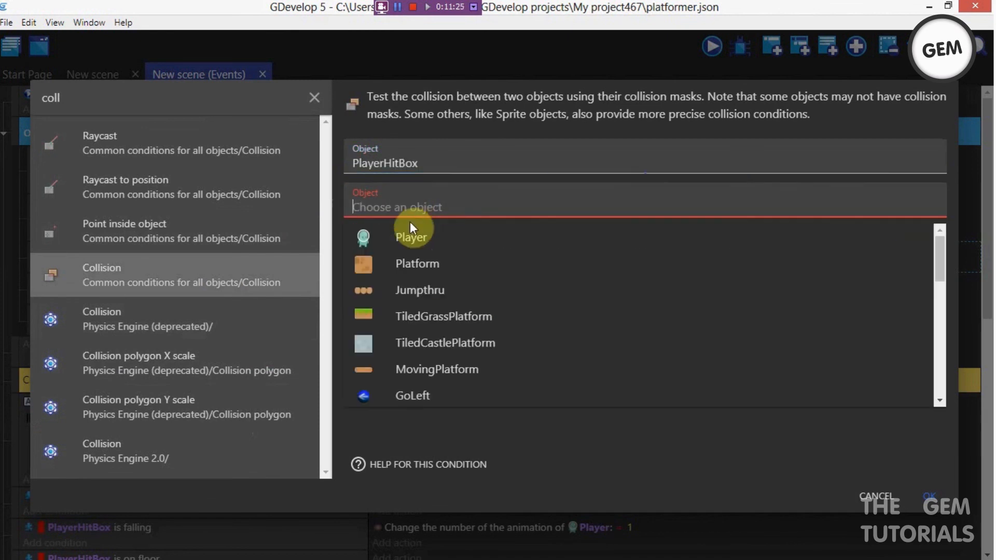
scroll(429, 366, down, 3)
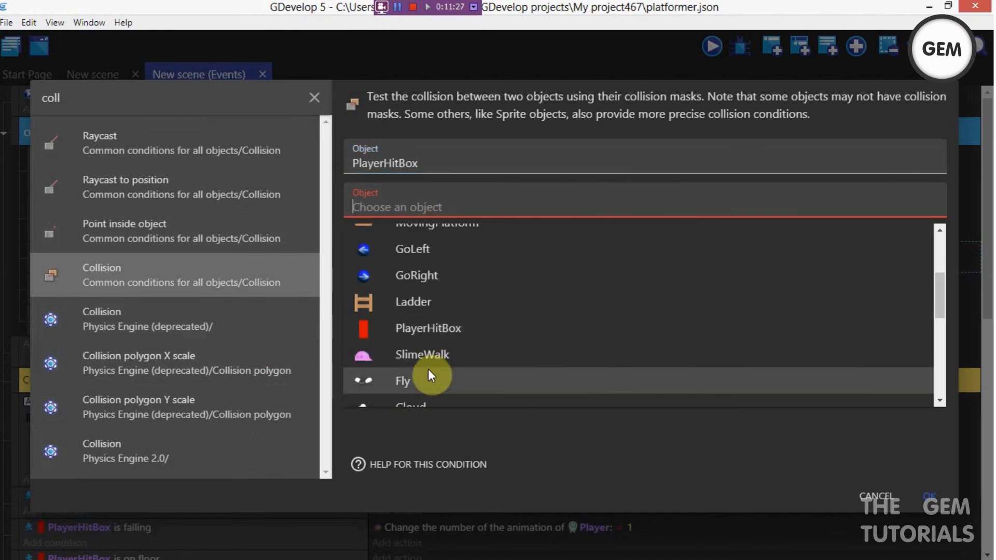
click(421, 303)
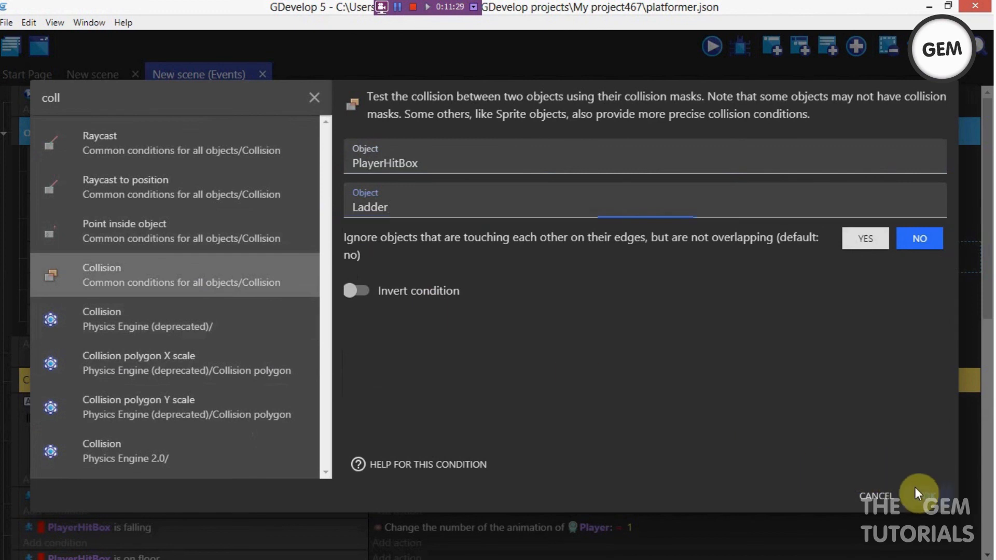
click(920, 489)
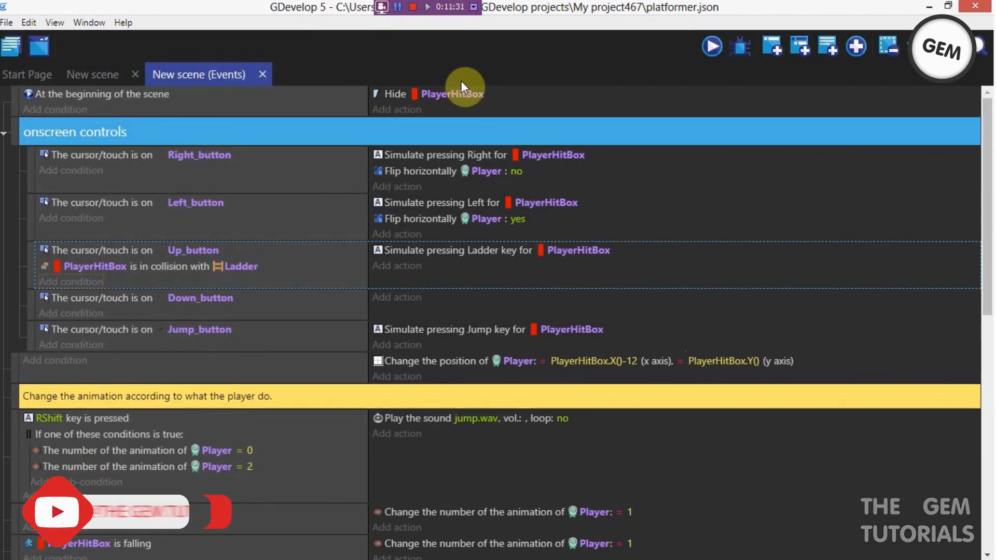
Step: Preview the game to test the up button on the ladder, and close the preview
mouse_move(984, 305)
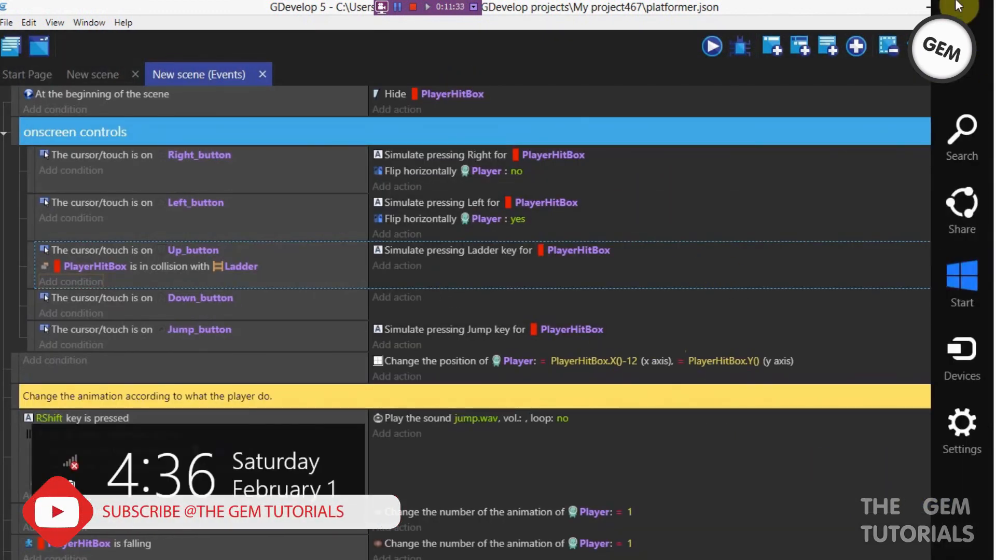
click(708, 46)
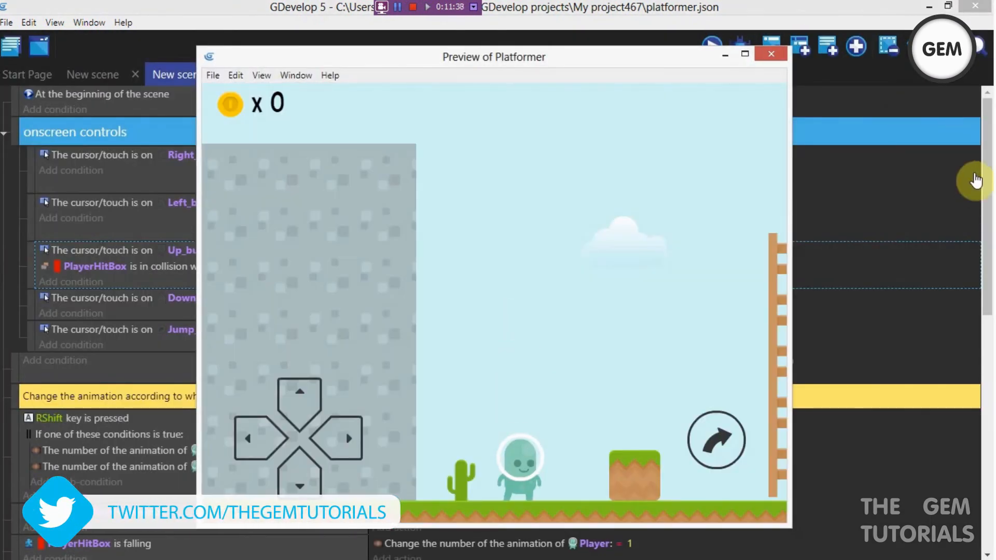
mouse_move(344, 437)
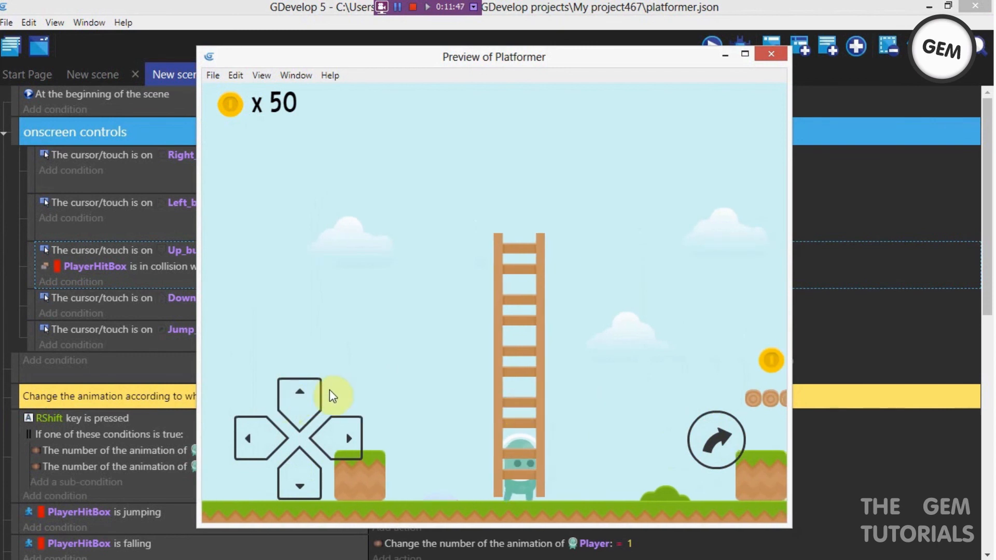
click(771, 54)
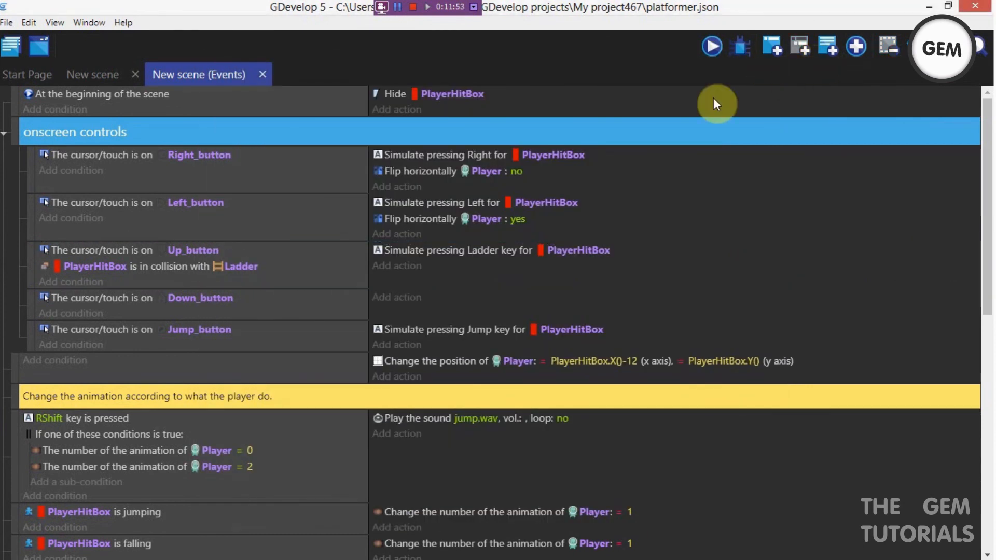
Step: Add a Simulate up key press action (Platform Behavior) for PlayerHitBox to the Up_button event and test the climbing in a preview
click(397, 267)
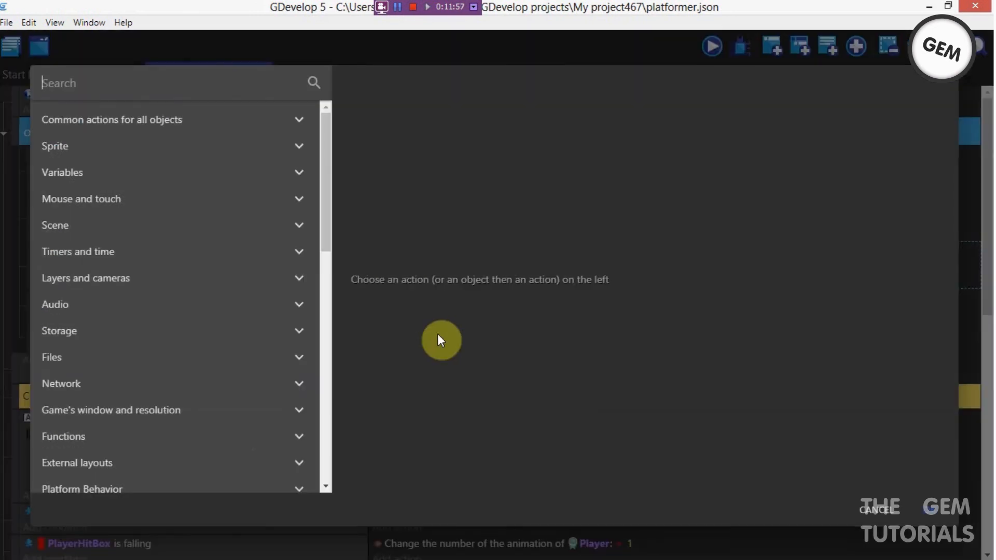
text(simulate)
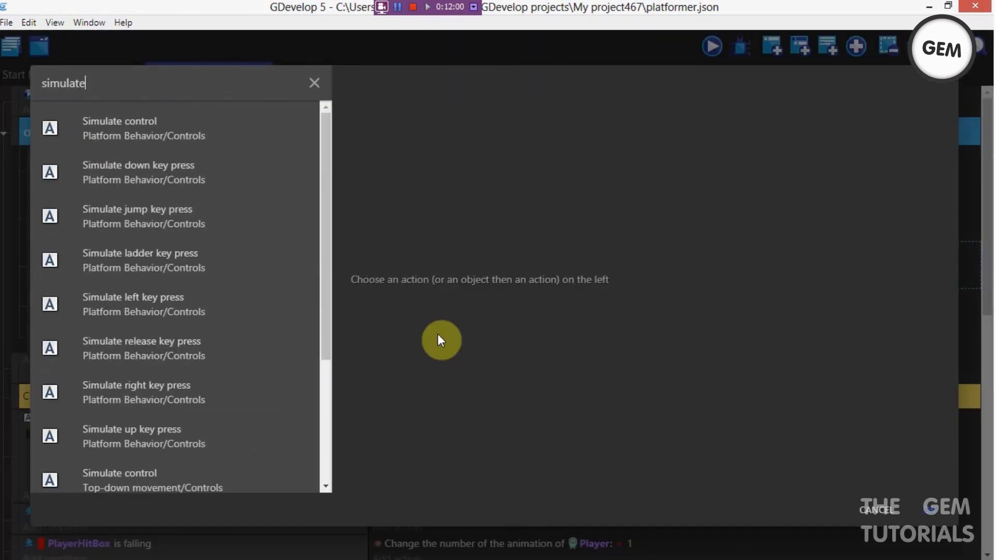
click(256, 429)
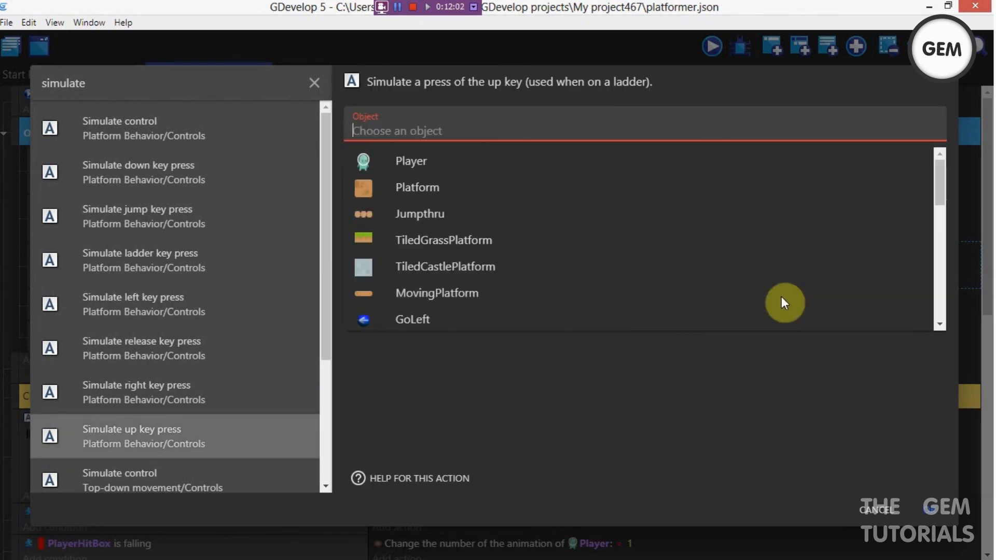
scroll(528, 187, down, 5)
click(508, 183)
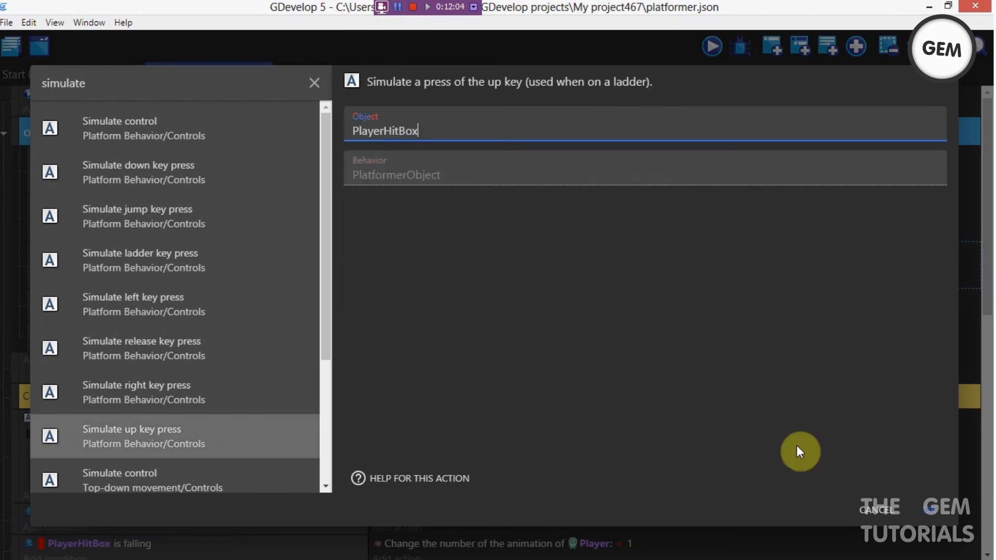
click(926, 503)
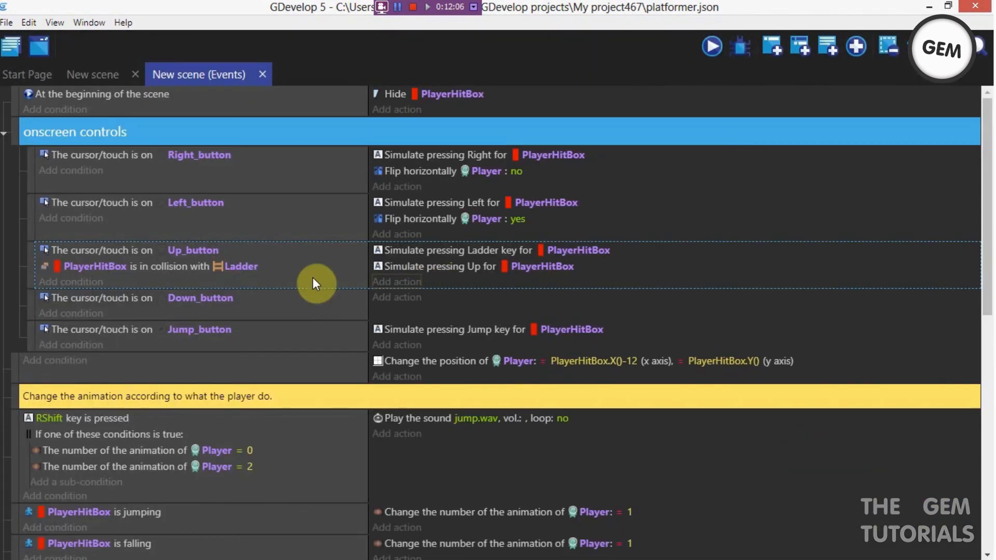
click(713, 47)
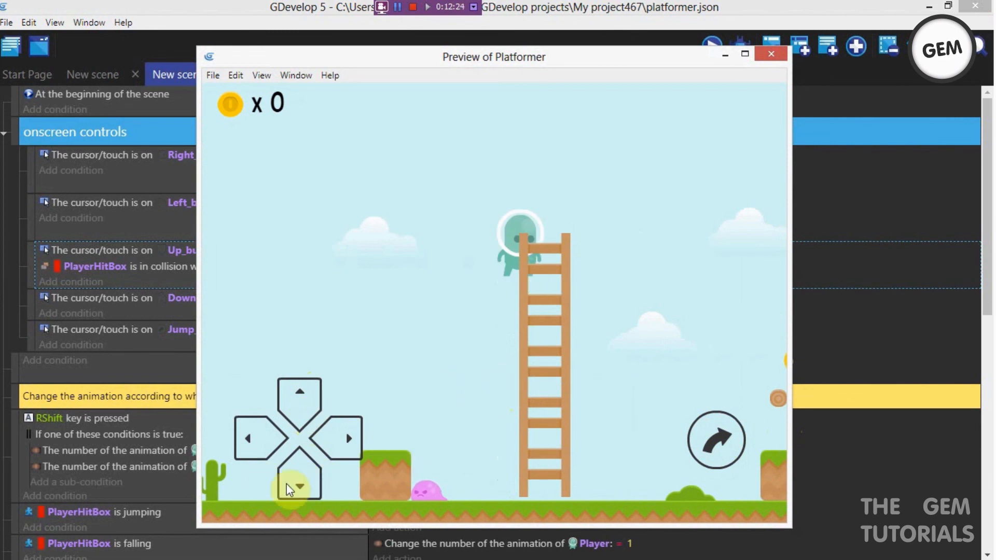
click(772, 54)
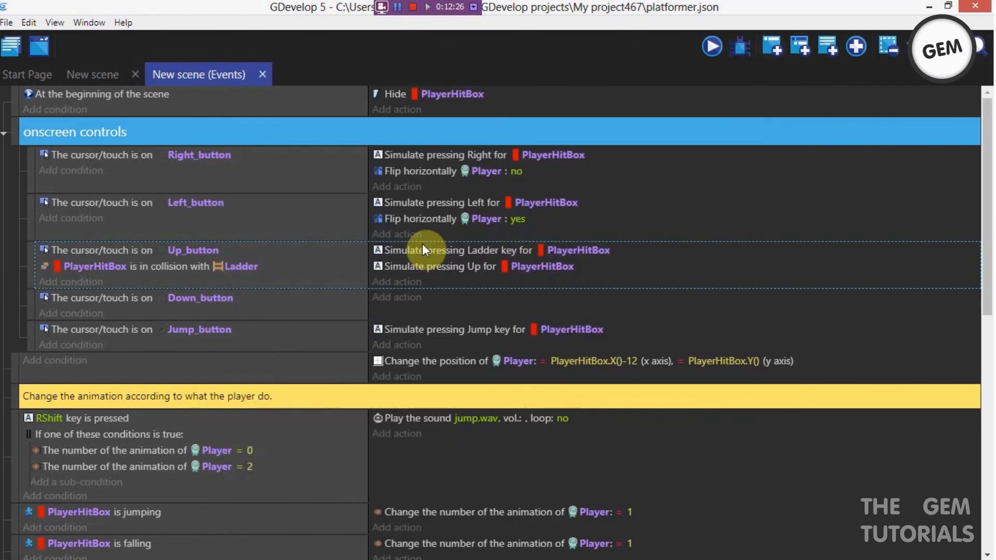
Step: Add a Simulate down key press action (Platform Behavior) for PlayerHitBox to the Down_button event
click(397, 298)
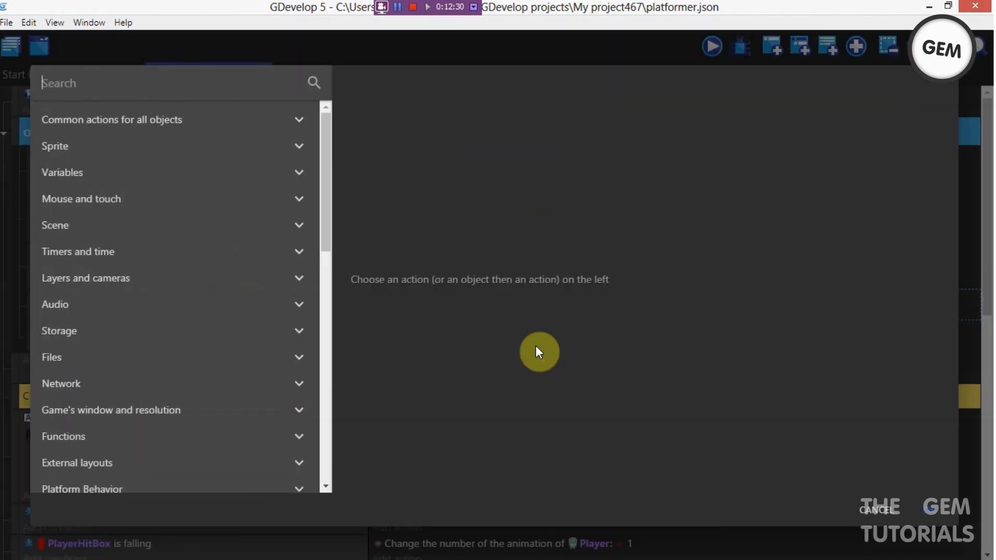
text(simut)
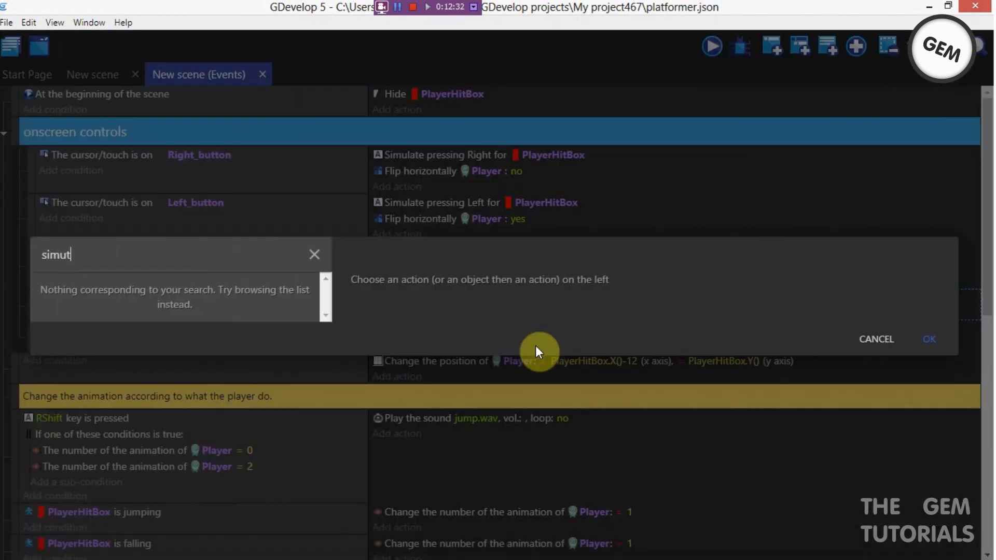
key(BackSpace)
key(BackSpace)
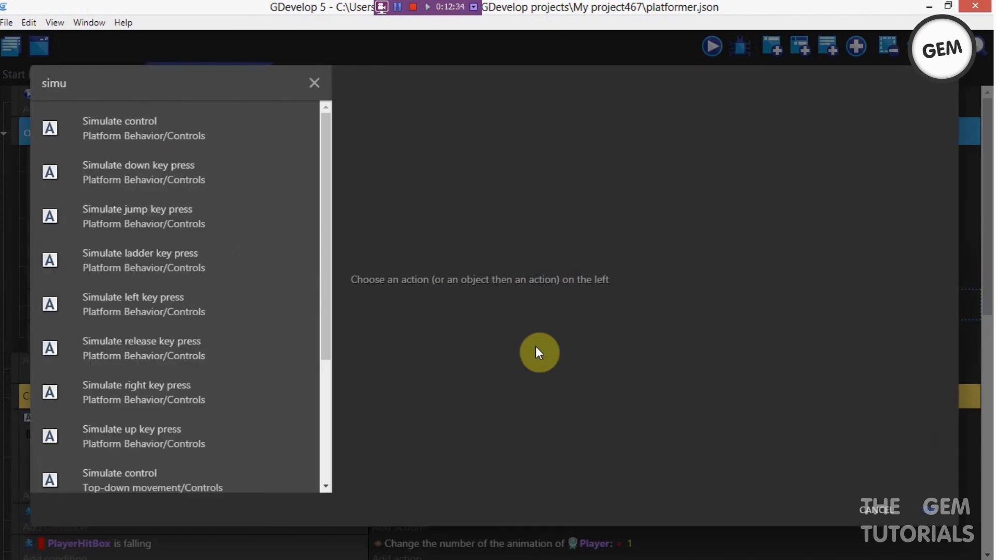
scroll(298, 258, down, 1)
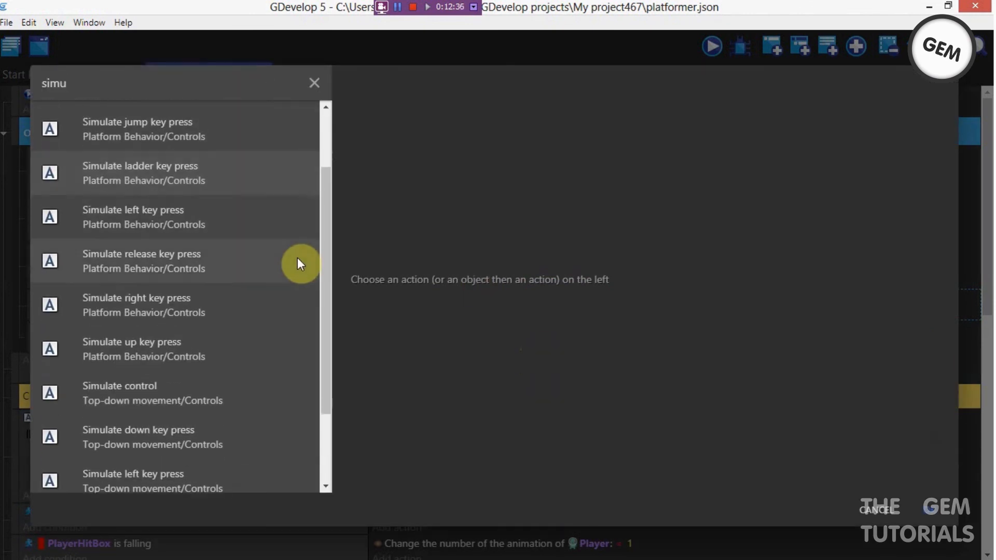
scroll(298, 258, down, 2)
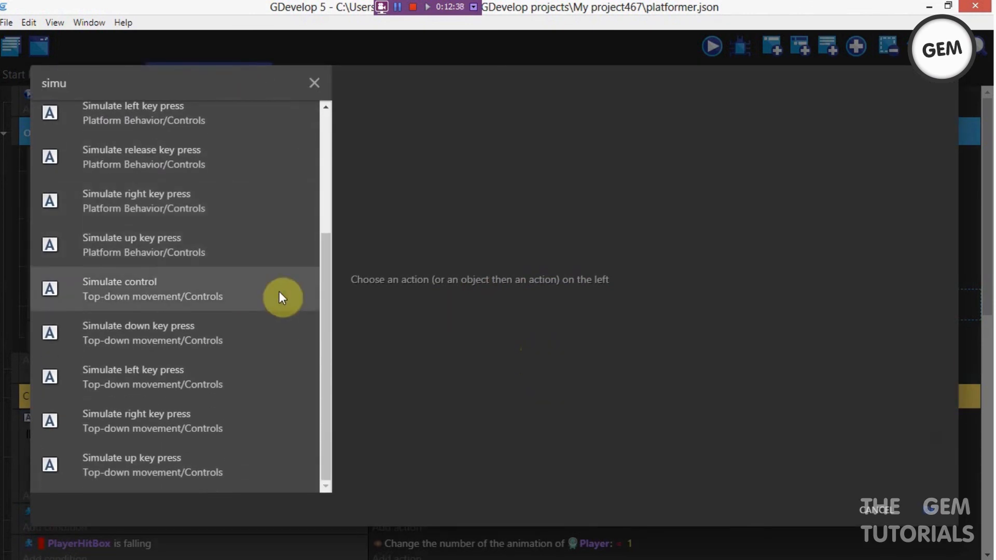
scroll(280, 285, up, 1)
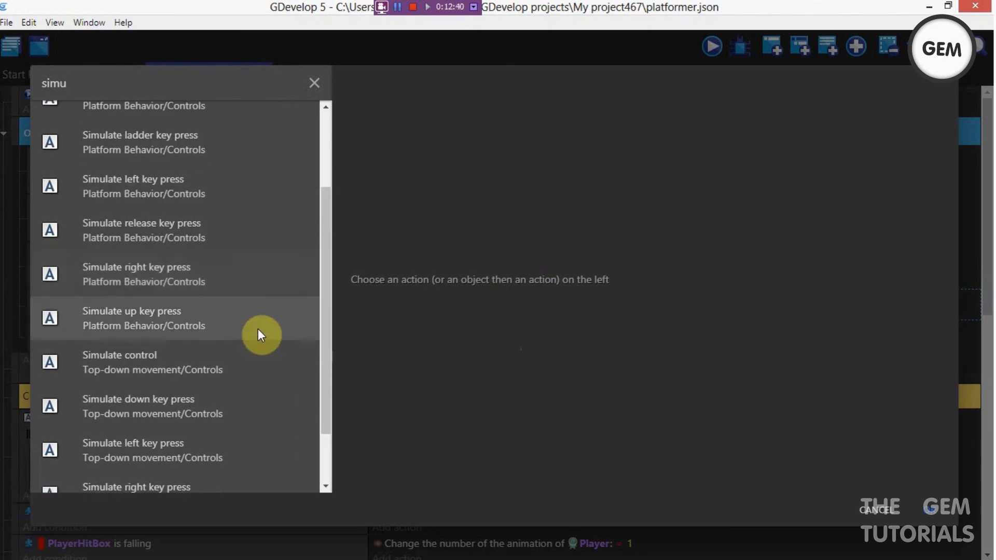
click(278, 404)
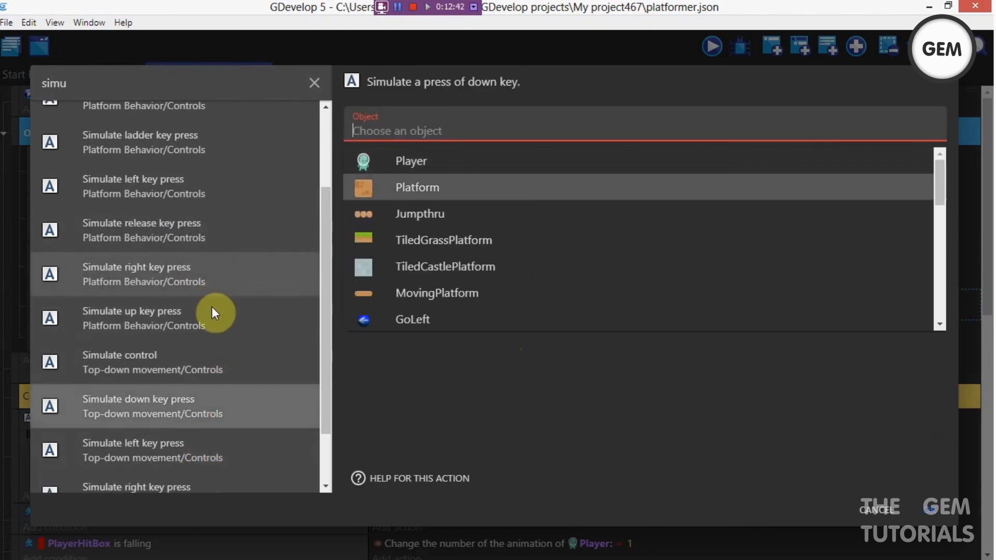
scroll(228, 376, up, 1)
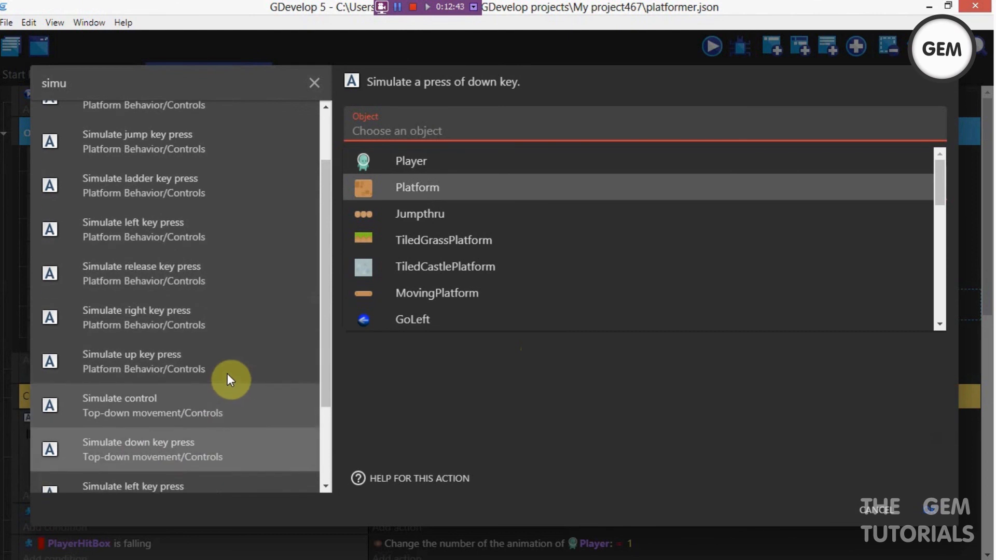
scroll(227, 373, up, 1)
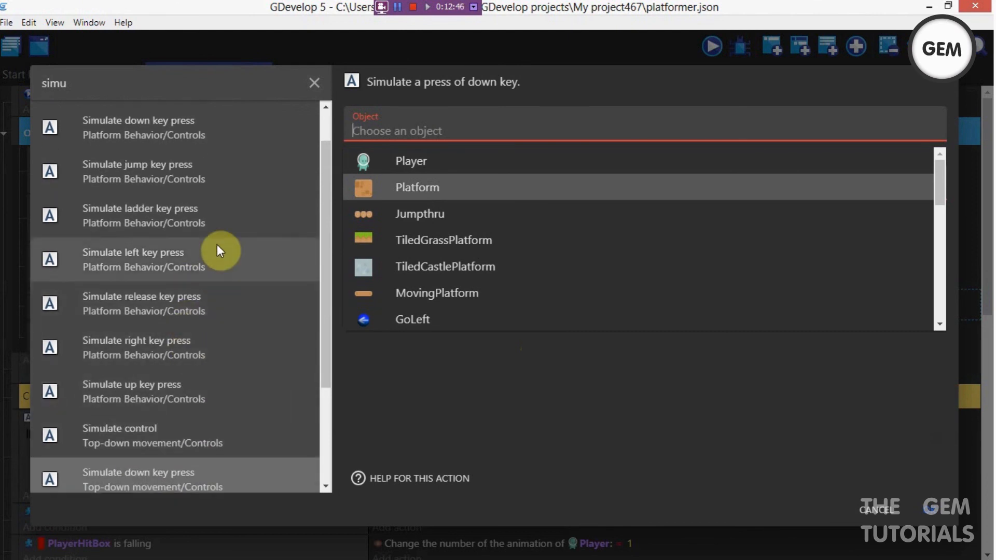
scroll(218, 233, up, 1)
click(215, 168)
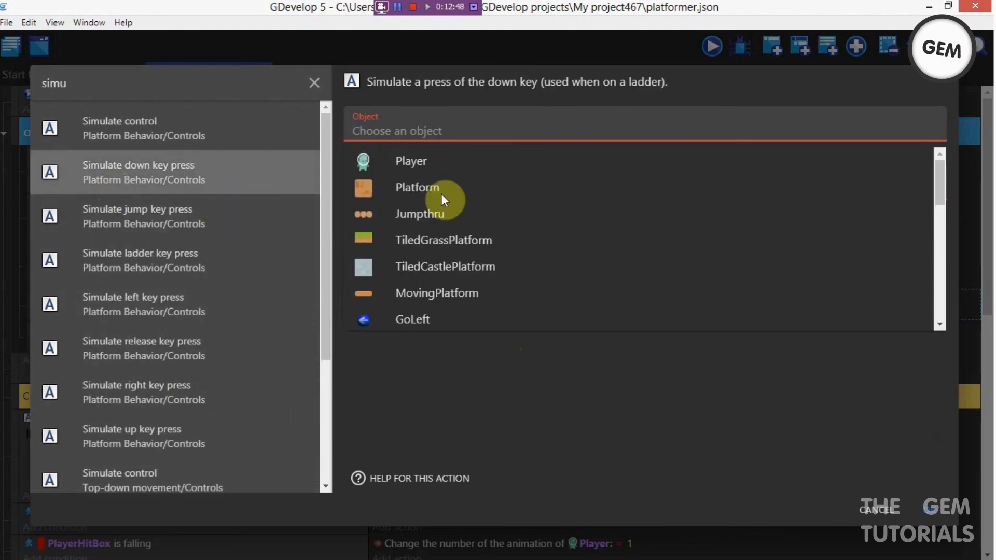
scroll(442, 219, down, 5)
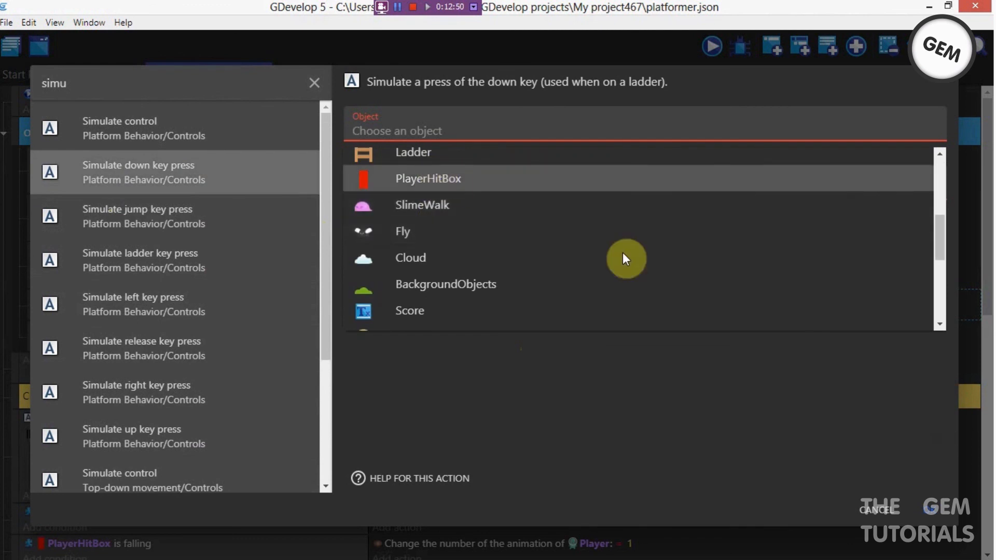
click(450, 180)
click(918, 510)
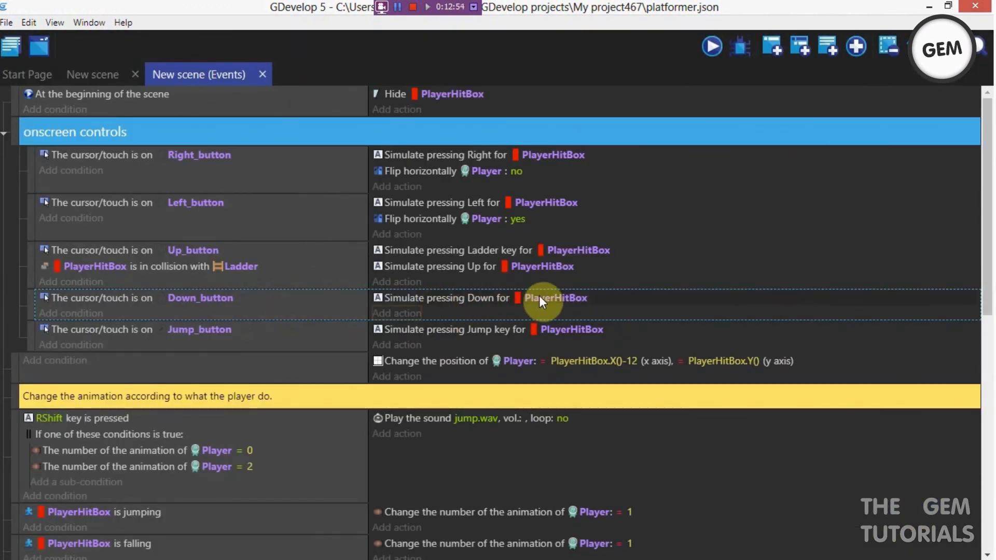
Step: Preview the game to test moving up and down the ladder with the on-screen buttons, and close the preview
key(F5)
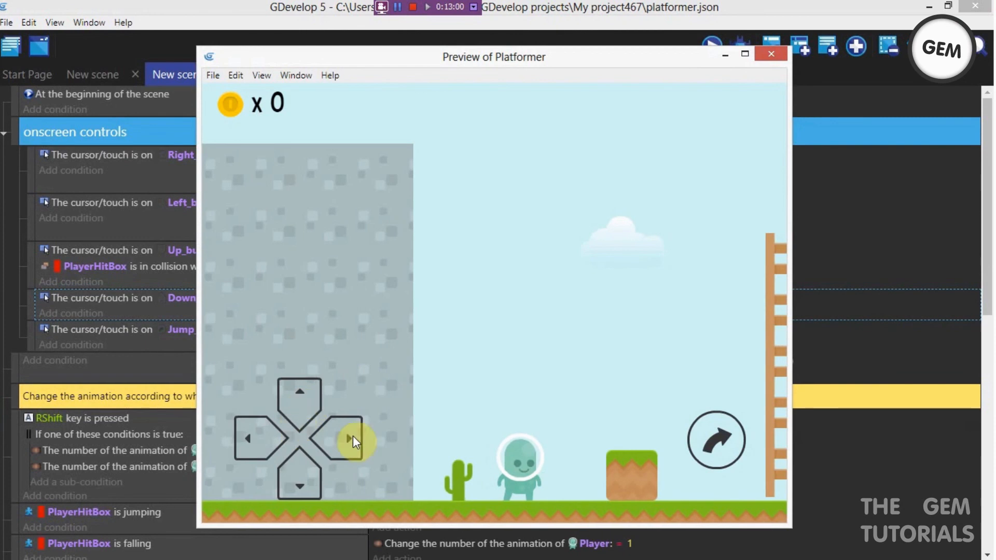
mouse_move(347, 439)
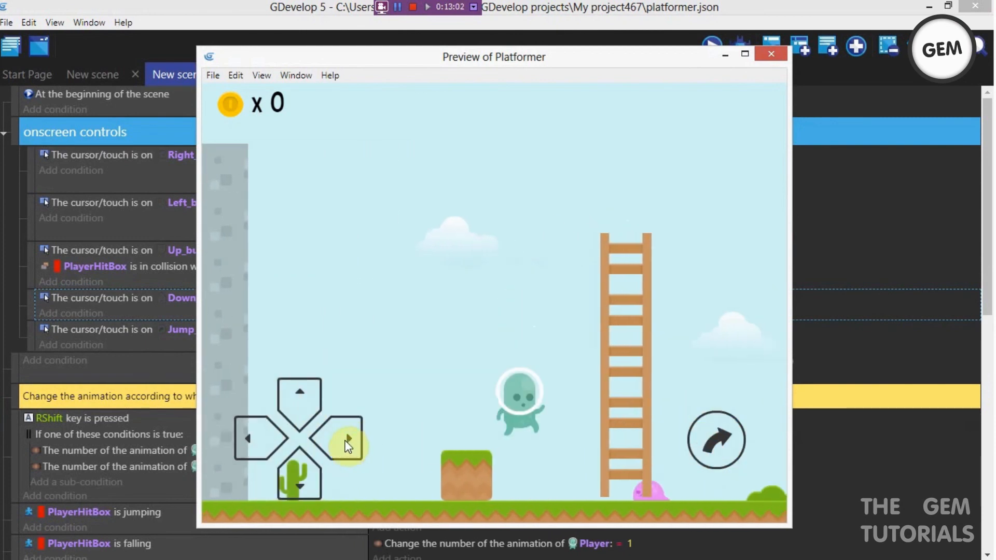
mouse_move(312, 413)
mouse_move(299, 384)
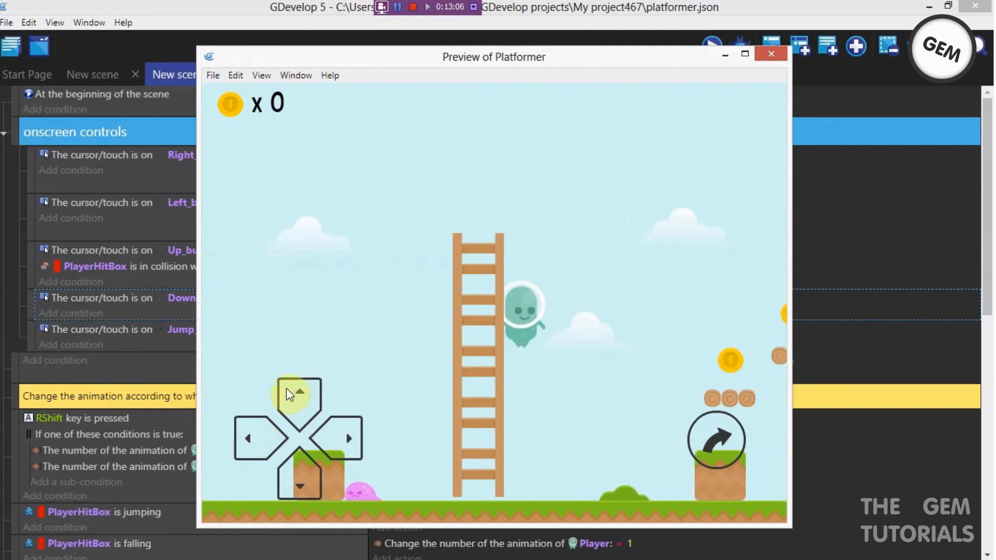
mouse_move(310, 456)
mouse_move(254, 433)
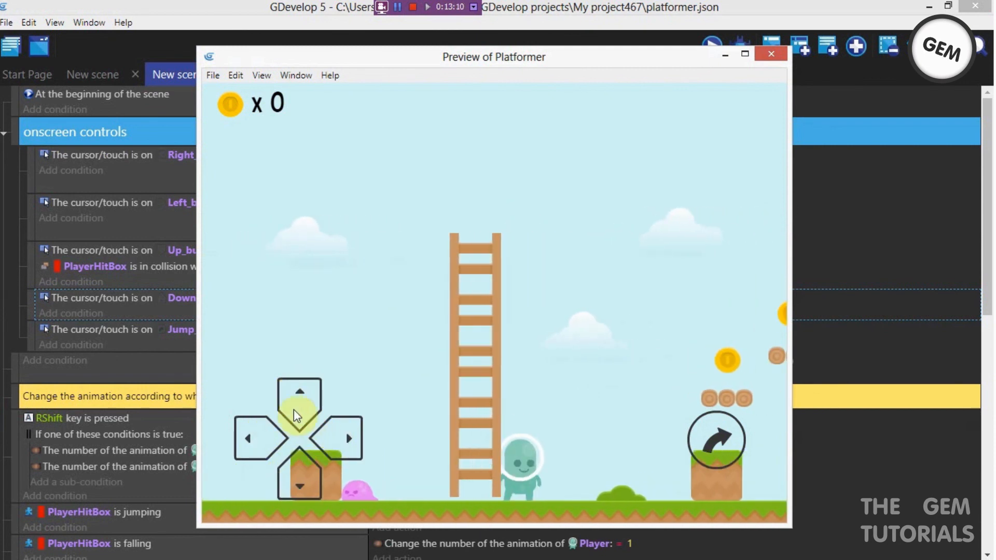
mouse_move(289, 400)
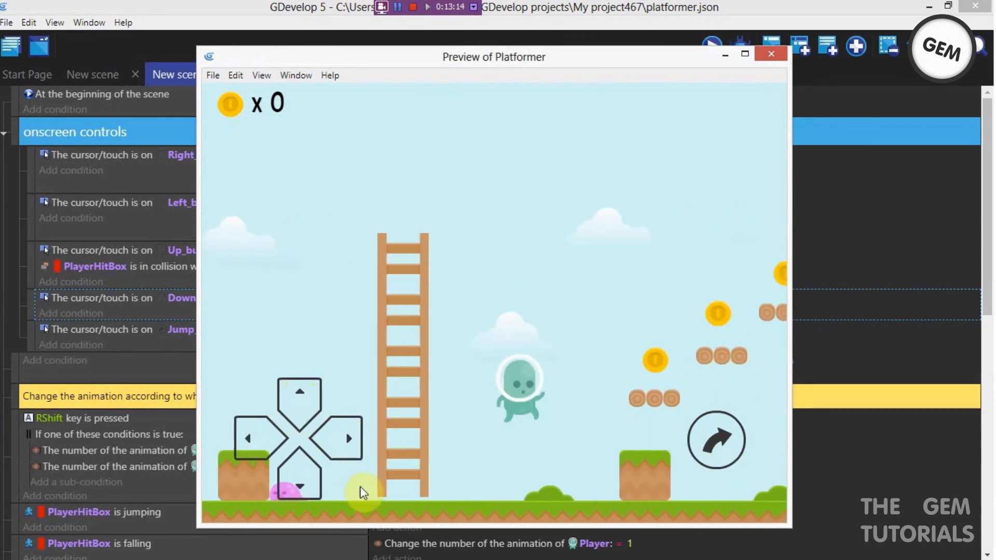
mouse_move(260, 456)
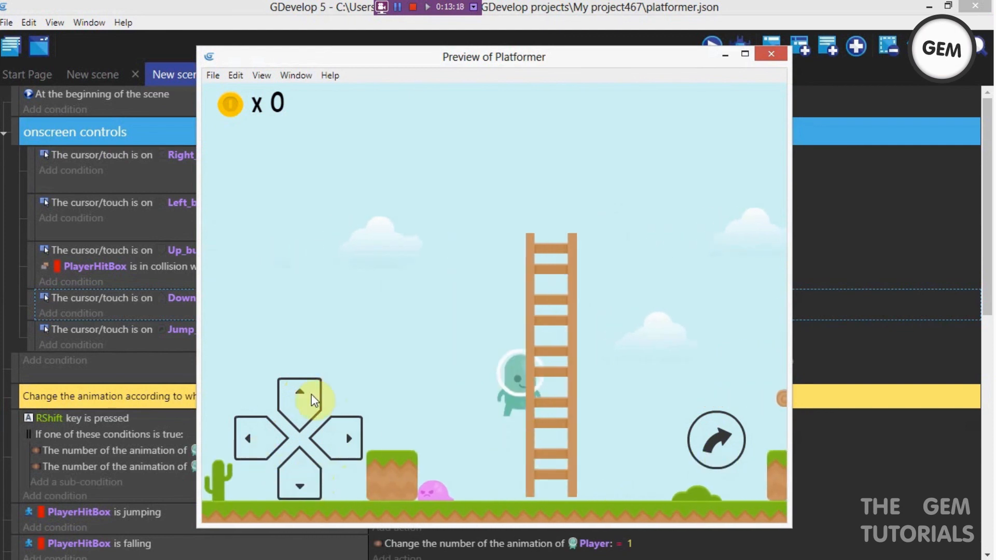
mouse_move(307, 485)
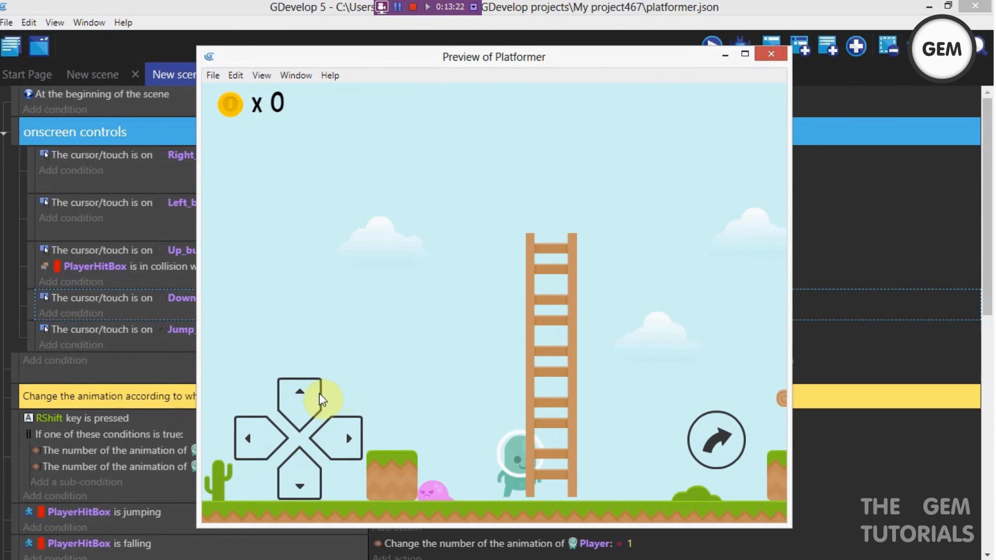
click(772, 54)
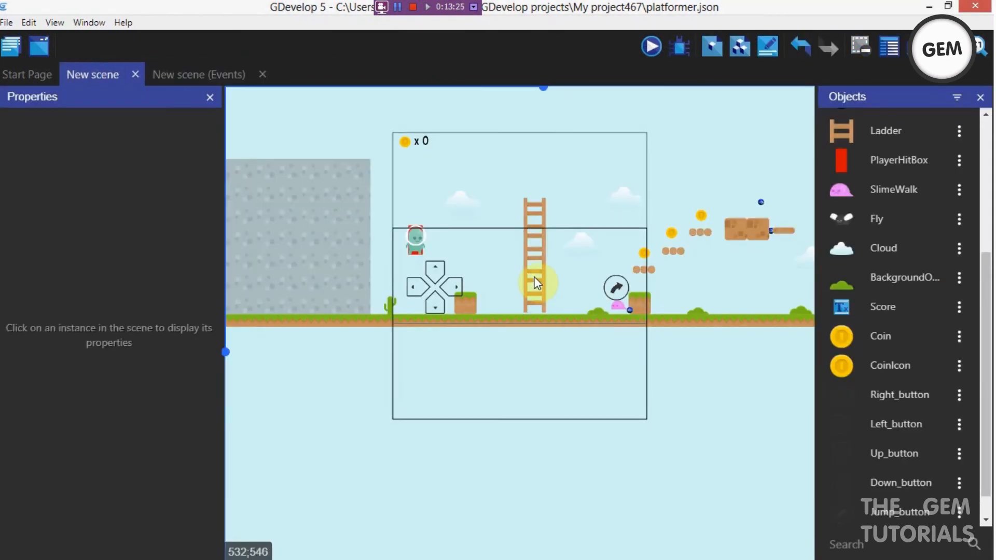
Step: Set the Z order of the ladder instance in the scene to 0
click(534, 283)
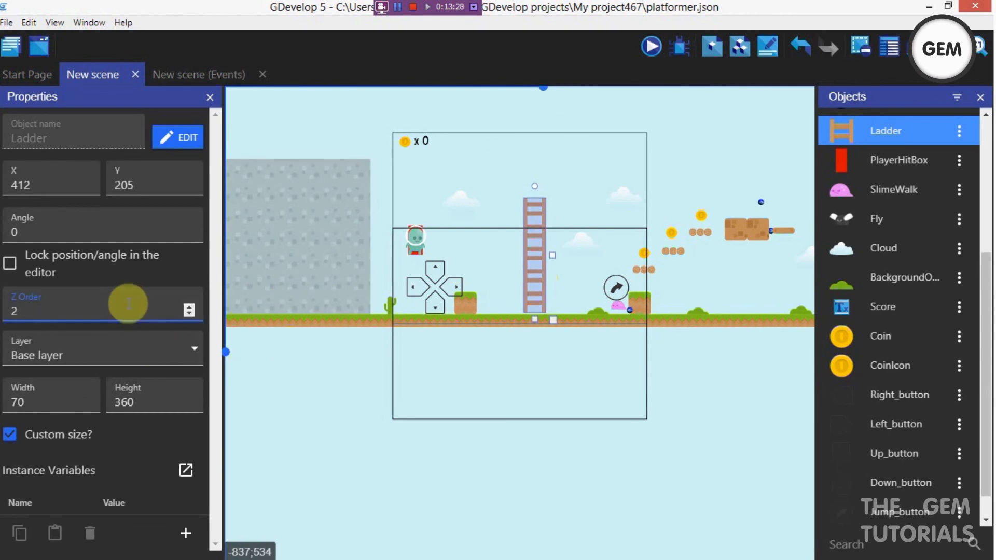
text(0)
click(593, 173)
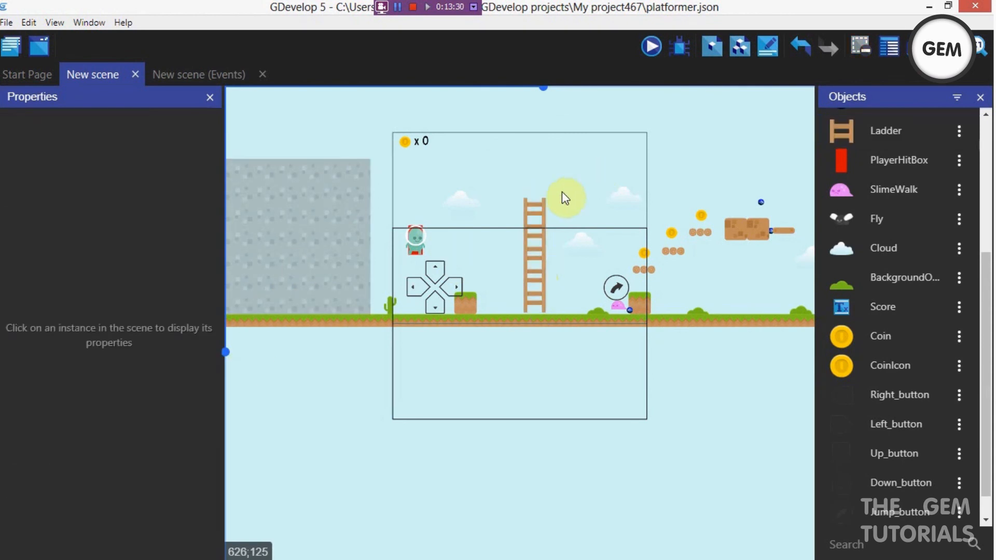
Step: Preview the game to test the jump, left, right, up and down buttons around the ladder, and close the preview
click(642, 42)
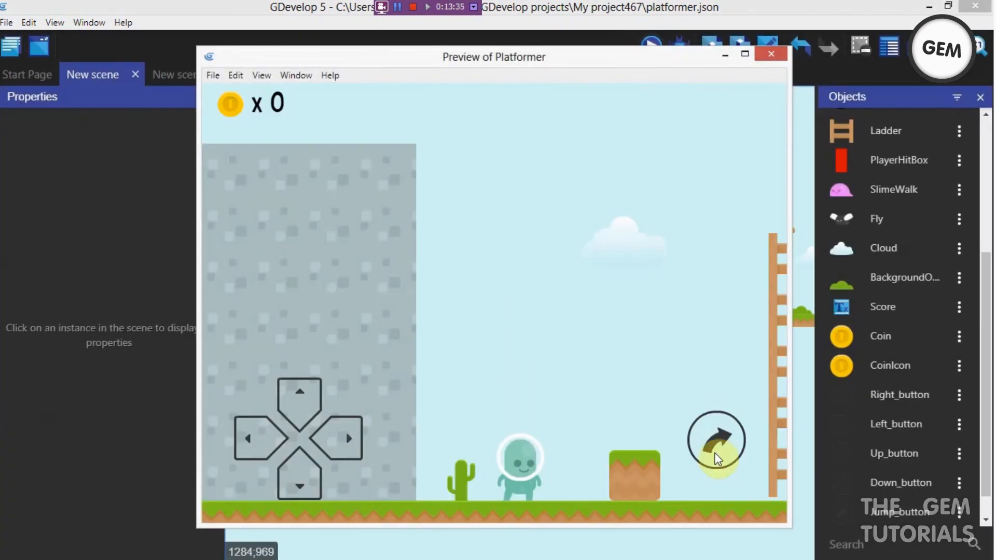
click(717, 441)
key(Right)
click(717, 440)
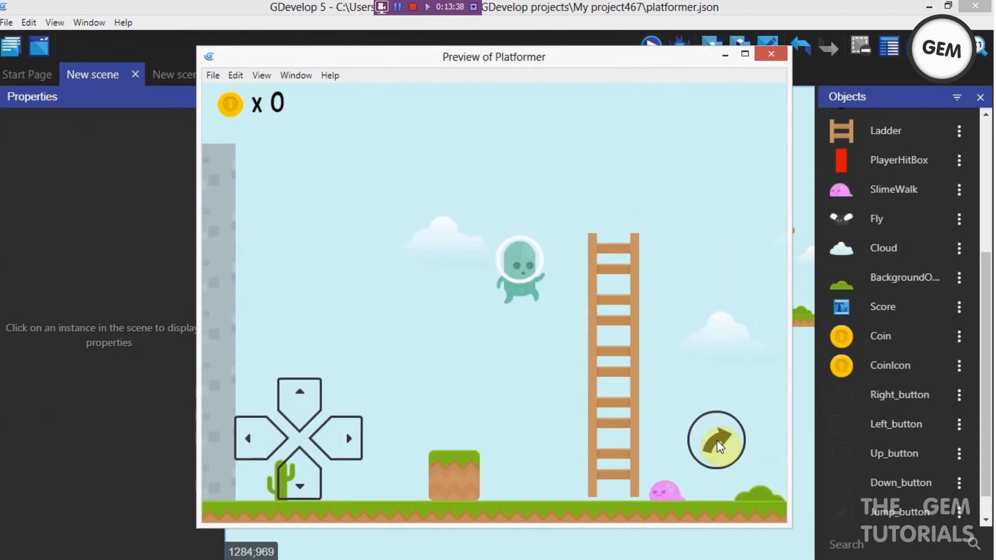
click(717, 440)
click(299, 409)
click(349, 445)
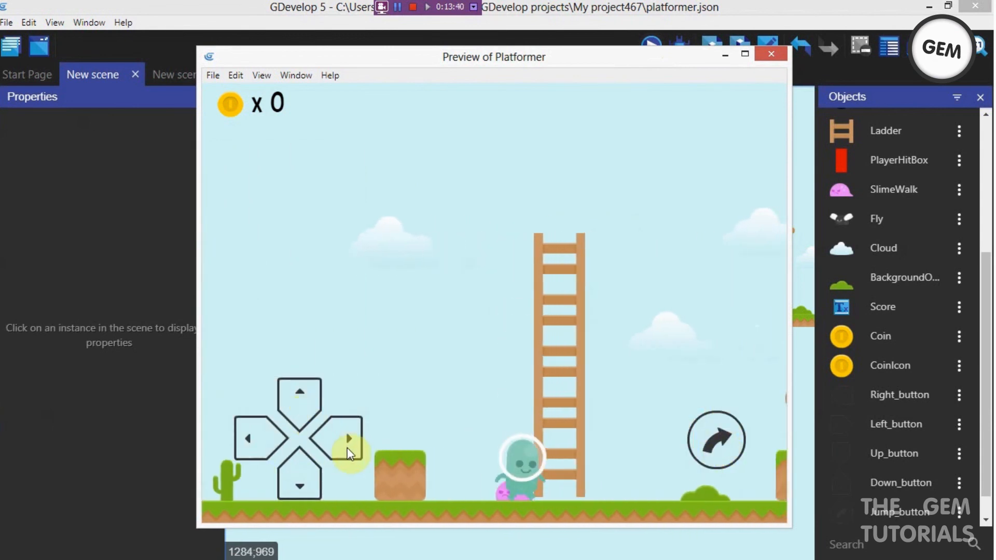
click(296, 410)
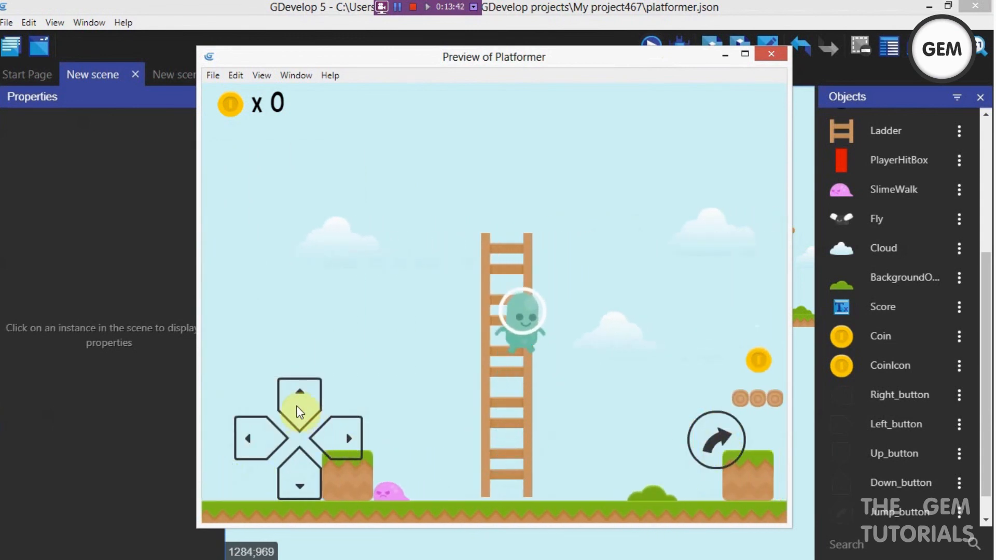
click(298, 486)
click(347, 444)
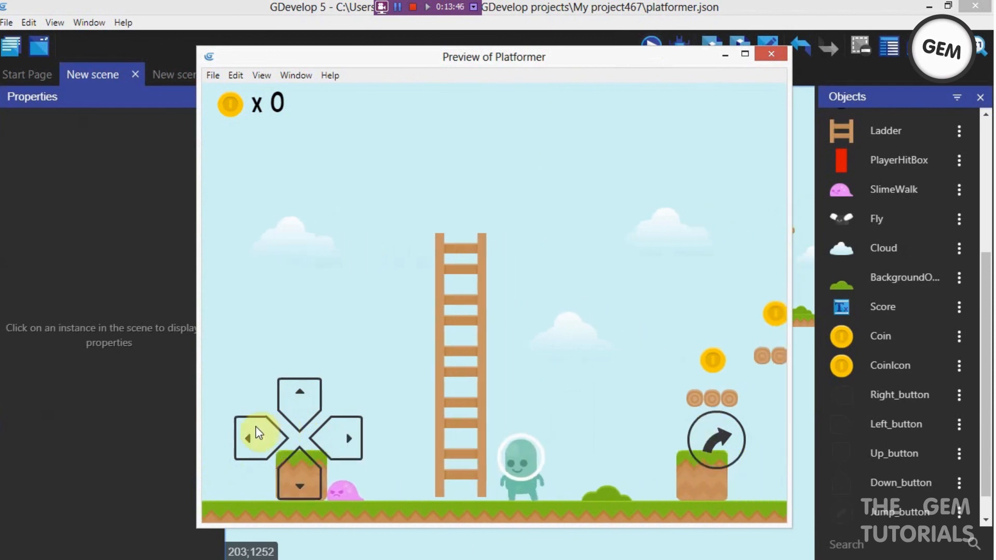
click(257, 433)
click(724, 444)
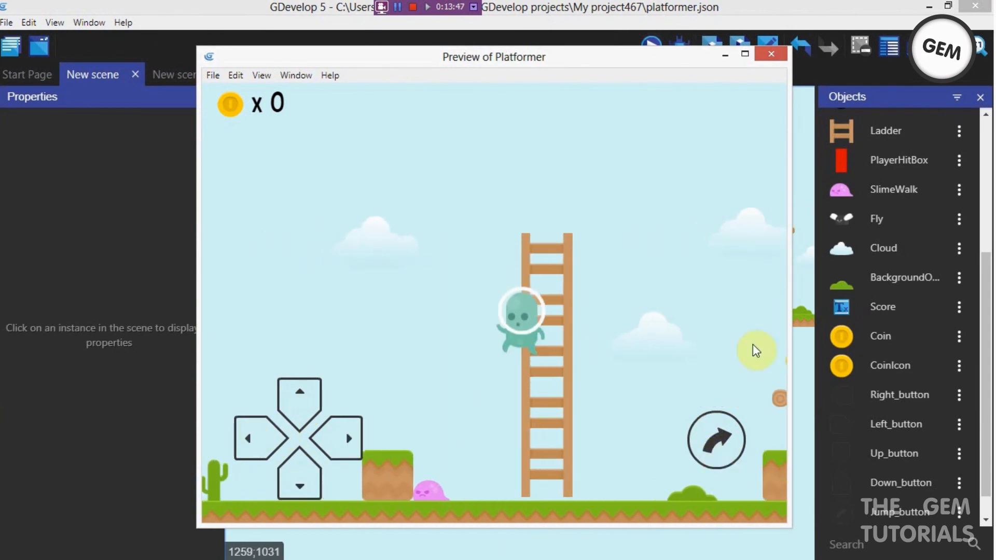
click(772, 53)
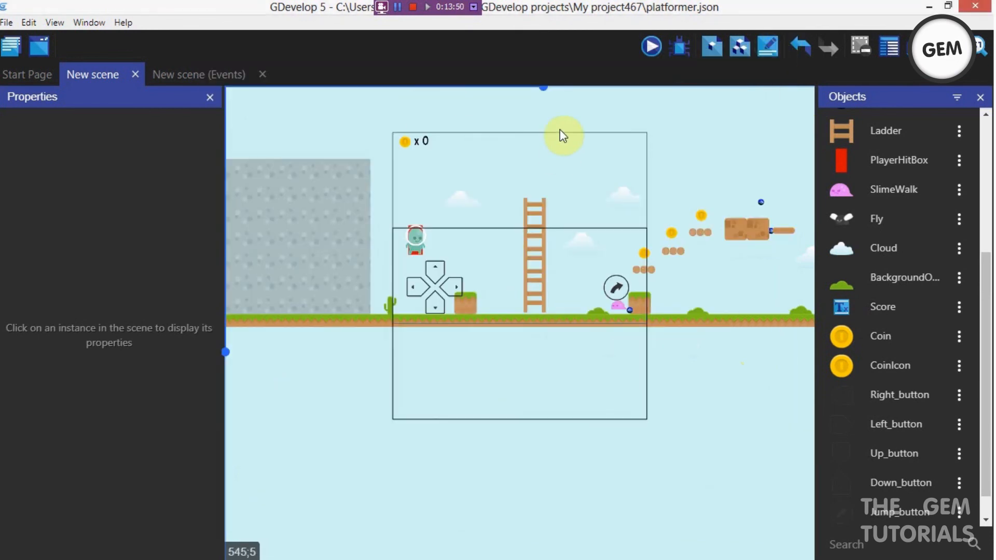
scroll(555, 131, down, 3)
scroll(555, 131, up, 4)
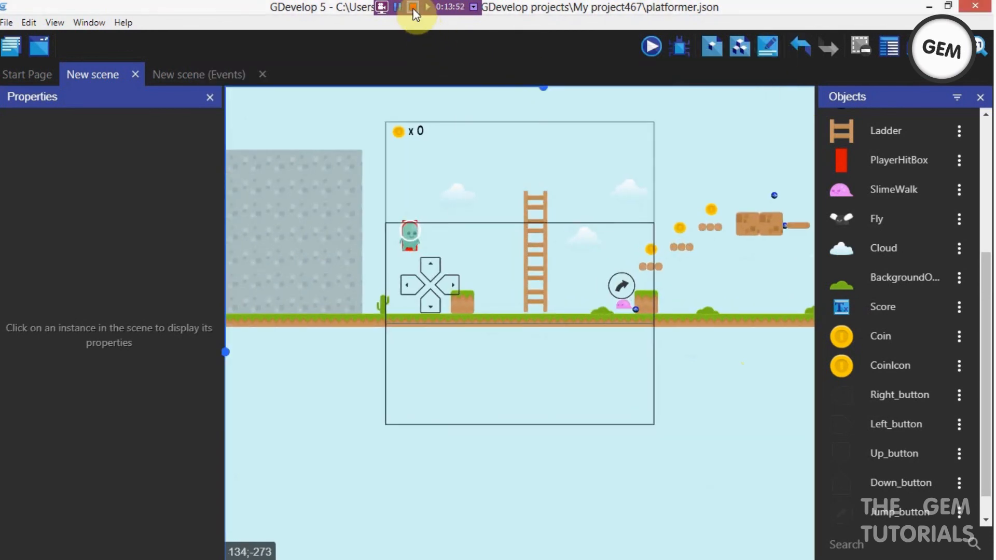
click(413, 7)
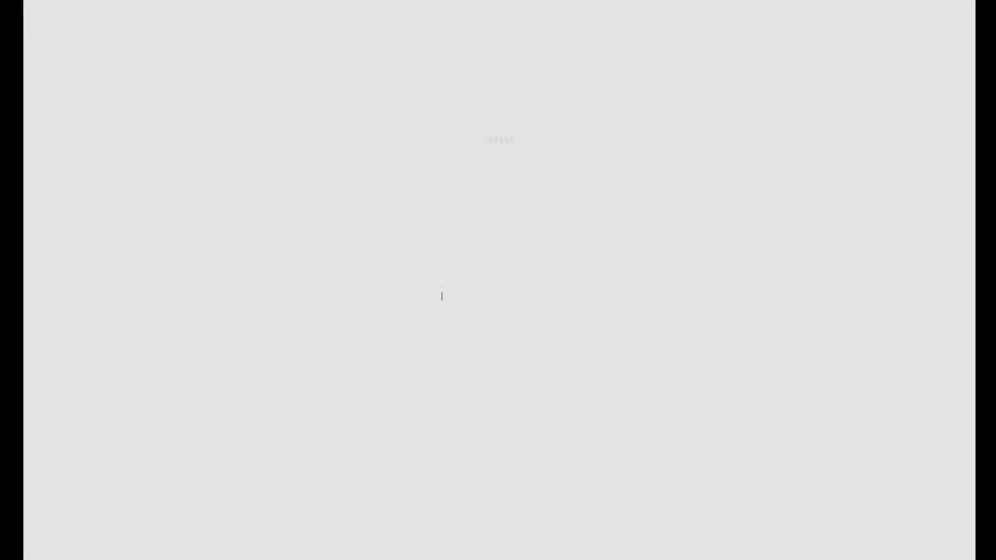